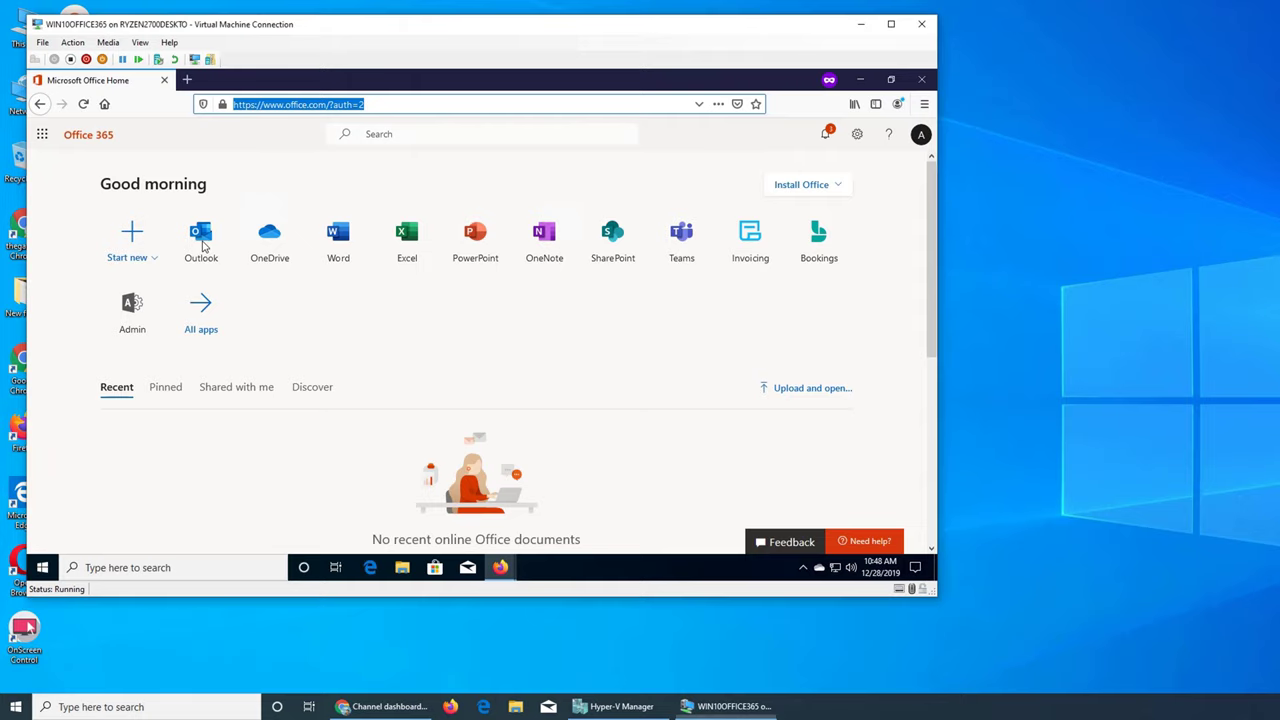
Open Outlook mail, look through Junk Email and the Other inbox, then return to Focused
click(203, 244)
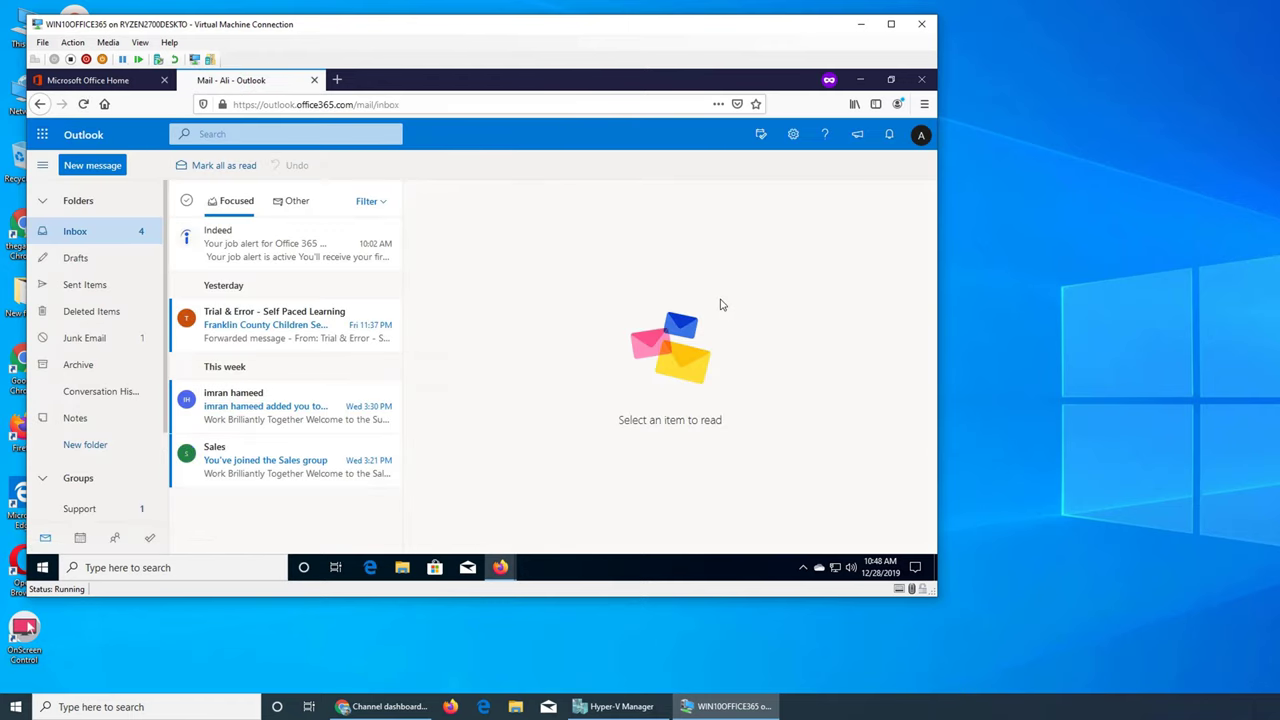
click(69, 345)
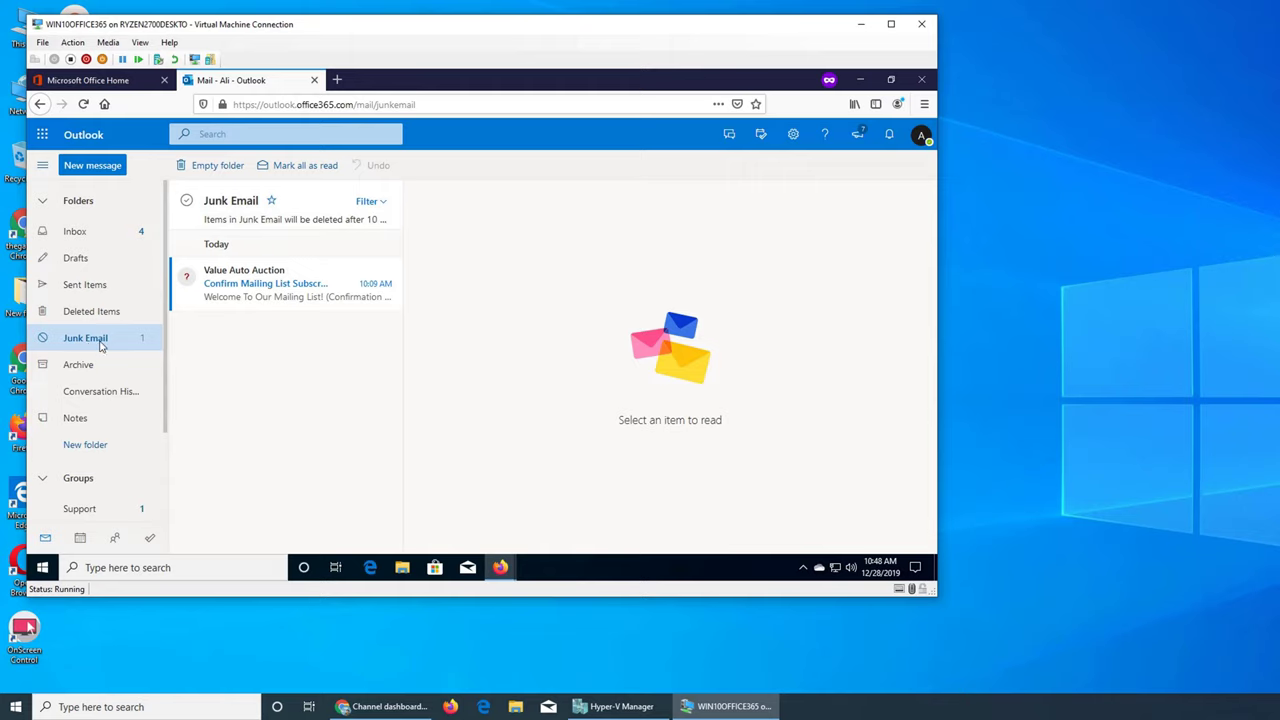
click(75, 235)
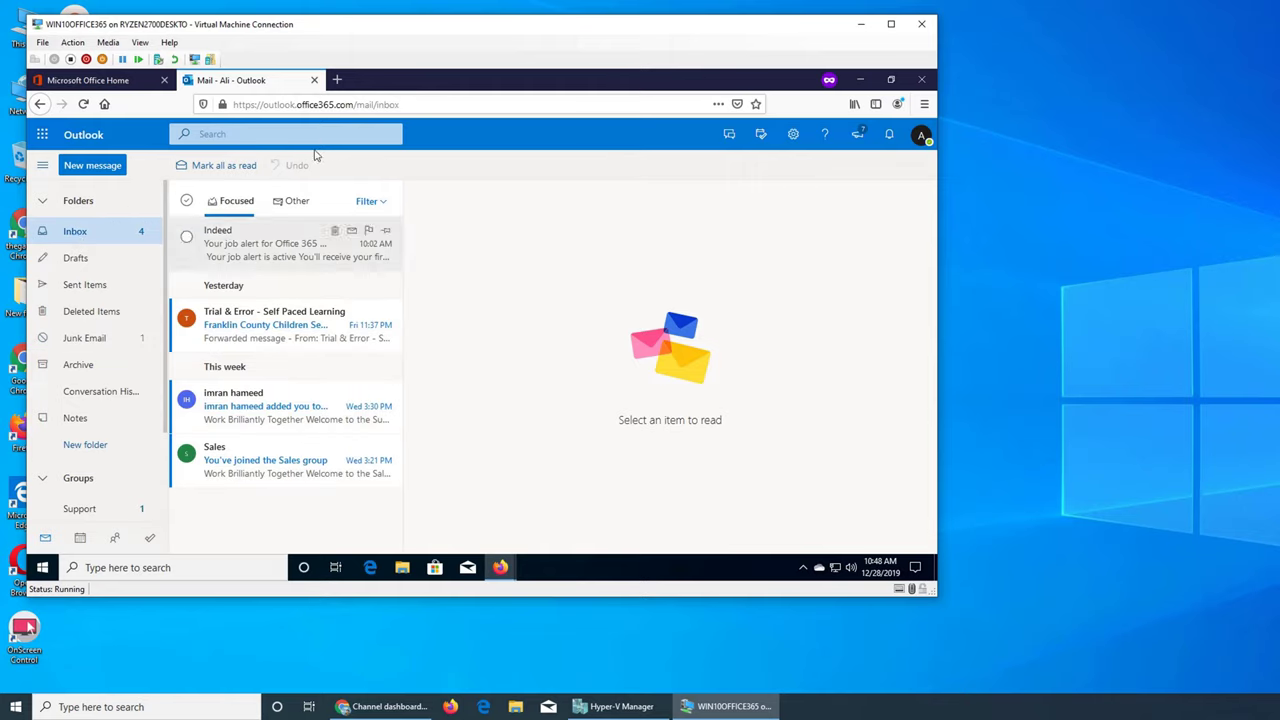
click(292, 202)
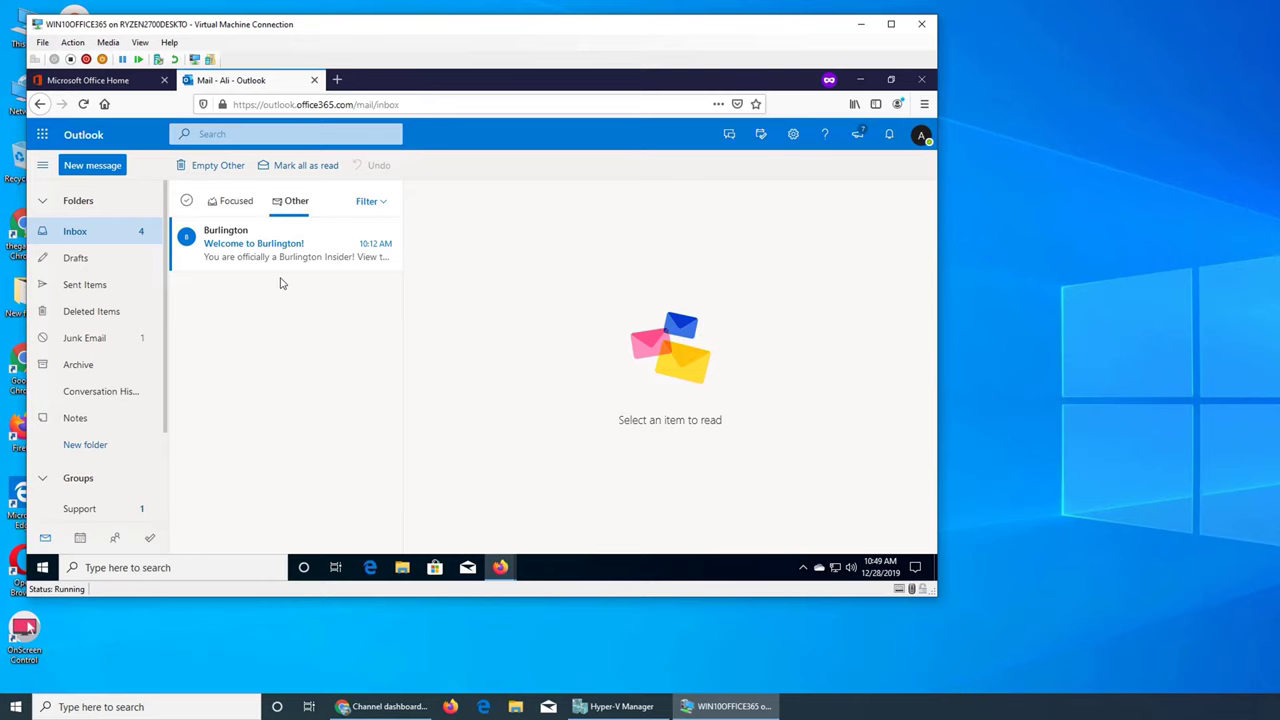
click(232, 201)
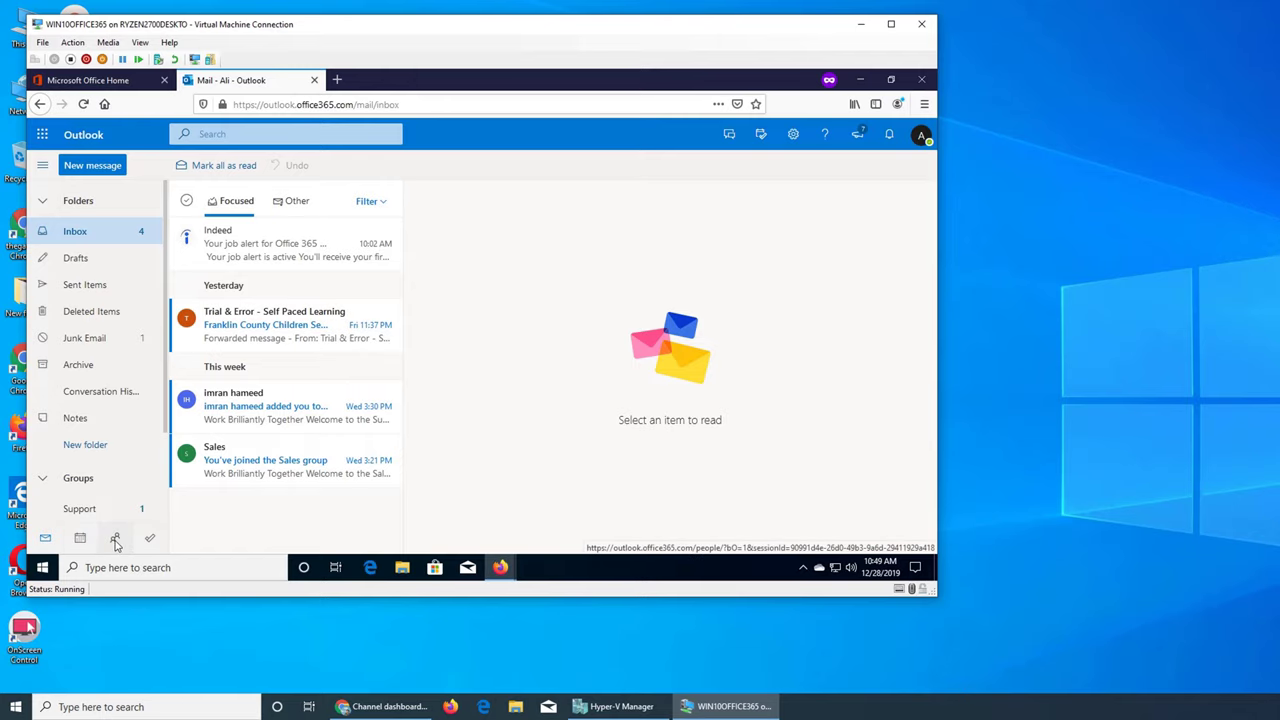
Switch to the December 2019 calendar and view the 10:00 AM Gen Plan Meeting on Dec 30
click(80, 540)
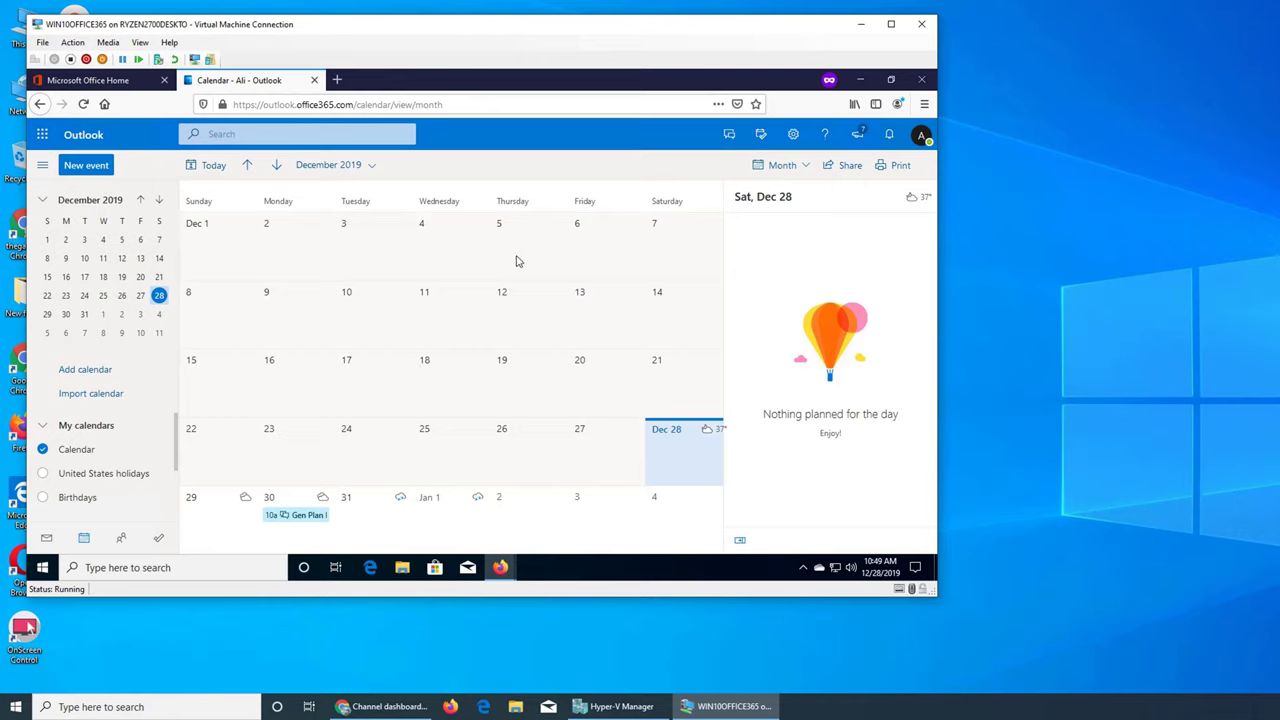
click(474, 456)
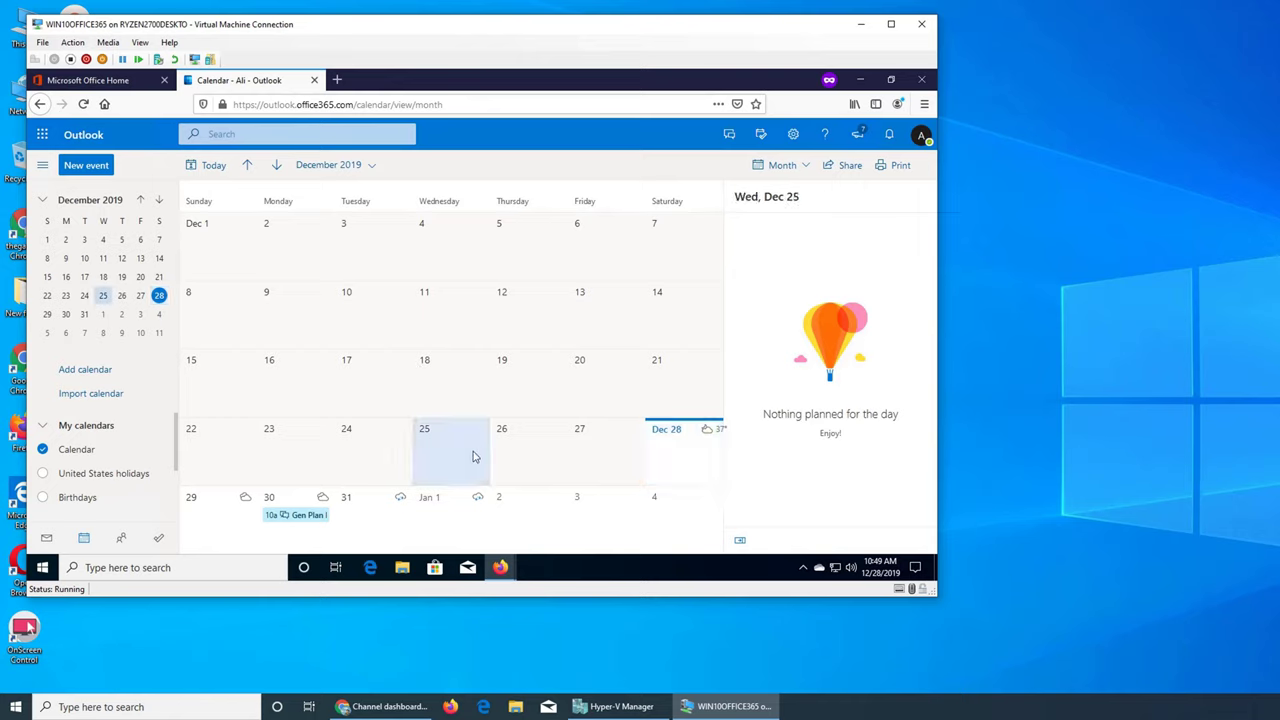
click(296, 516)
click(305, 520)
click(300, 535)
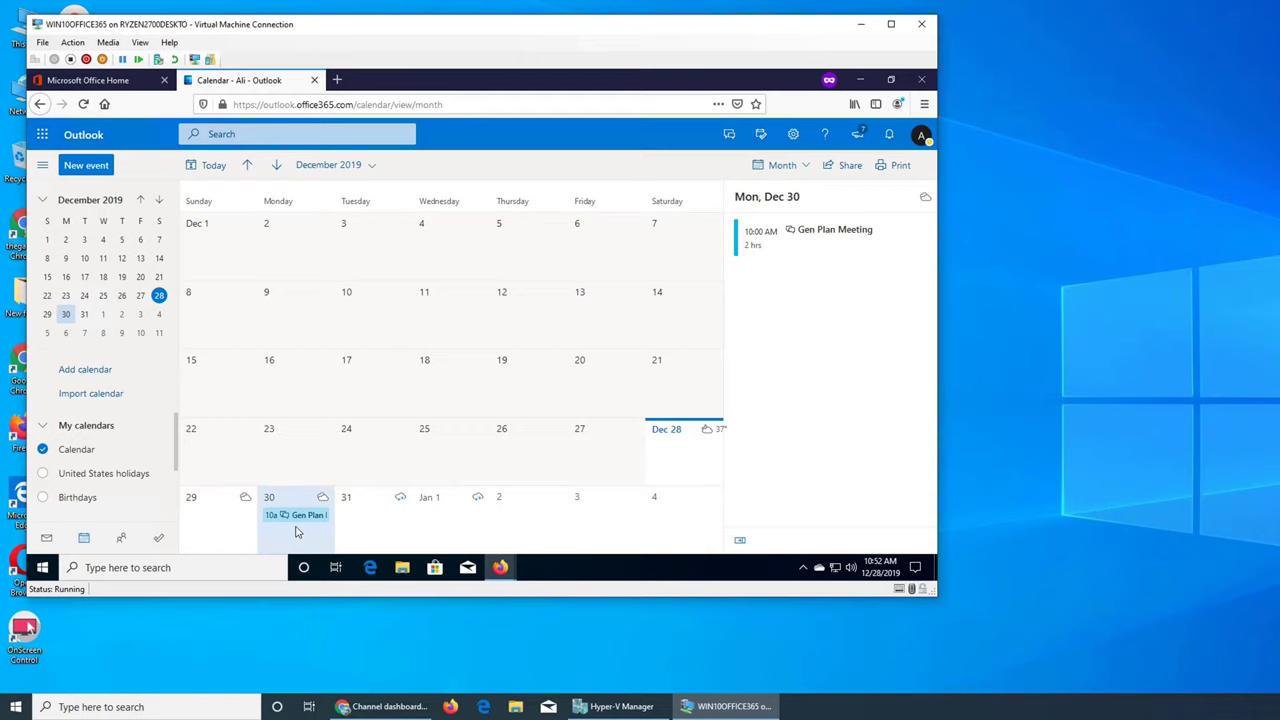
Start a quick Dec 30 event running from 8:00 to 10:00 AM
click(294, 533)
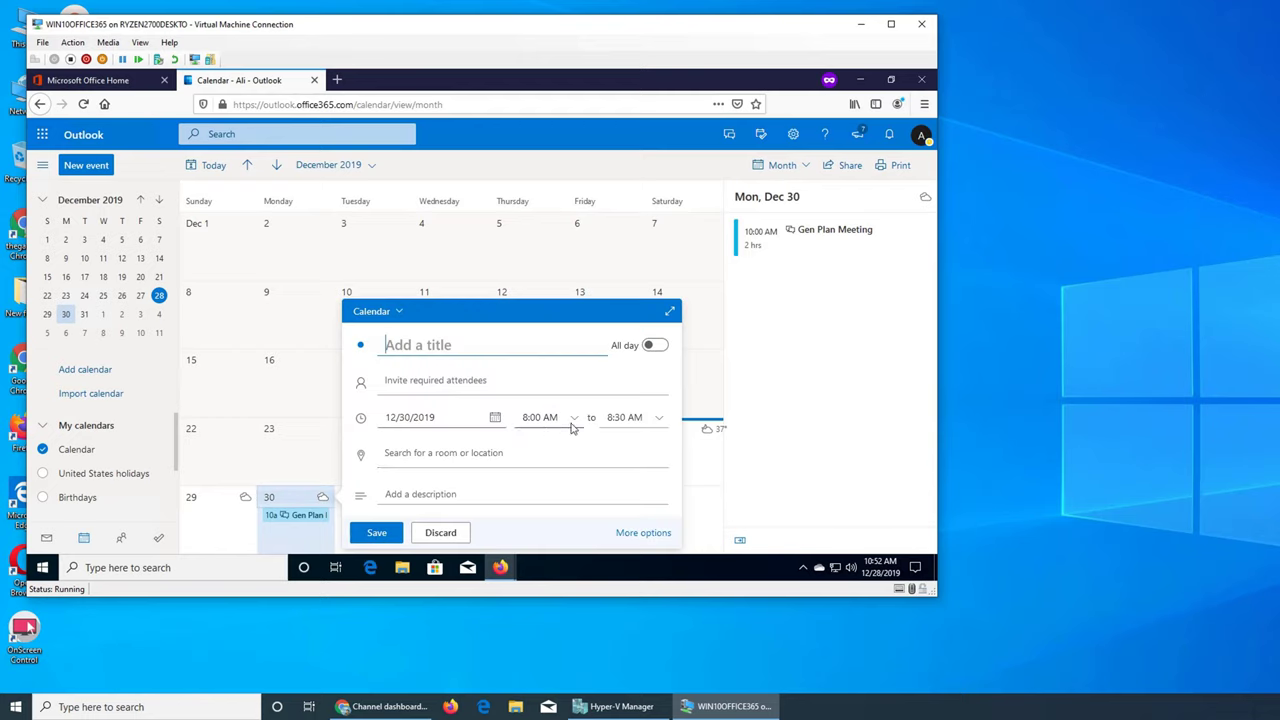
click(646, 419)
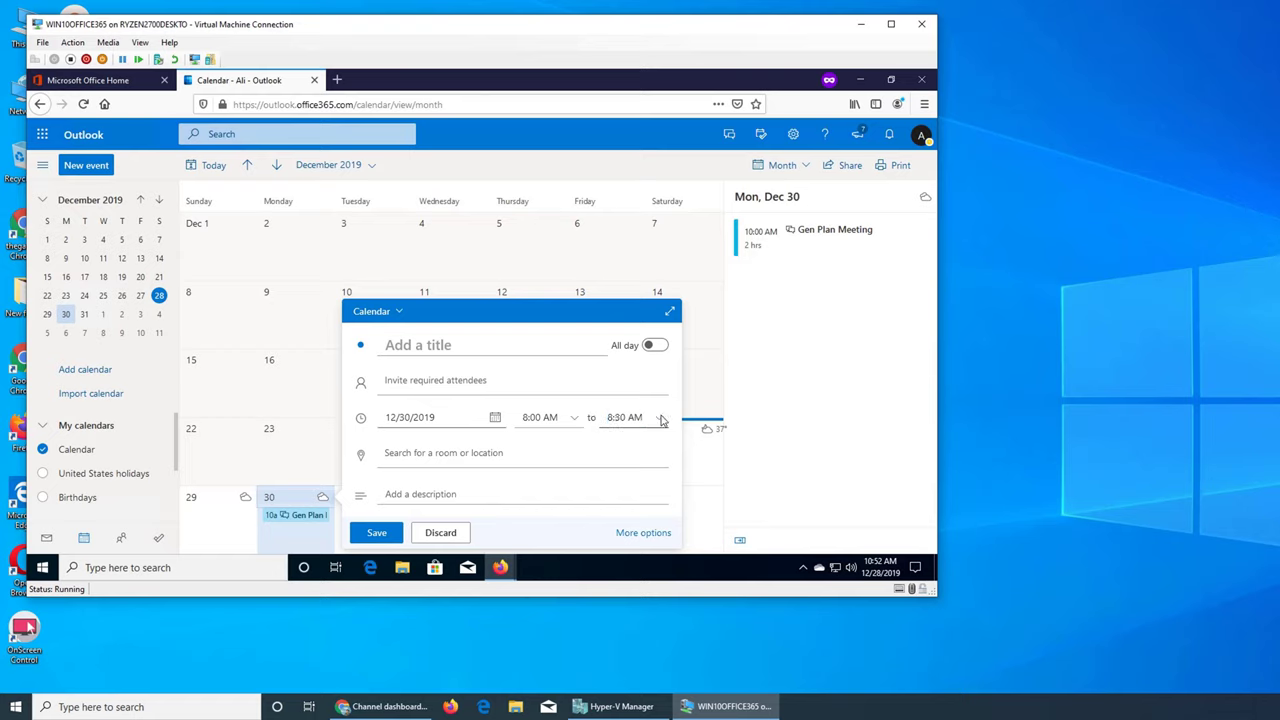
click(657, 420)
click(632, 369)
Title the draft 'recieving / inventory from vendor', then discard it
click(414, 352)
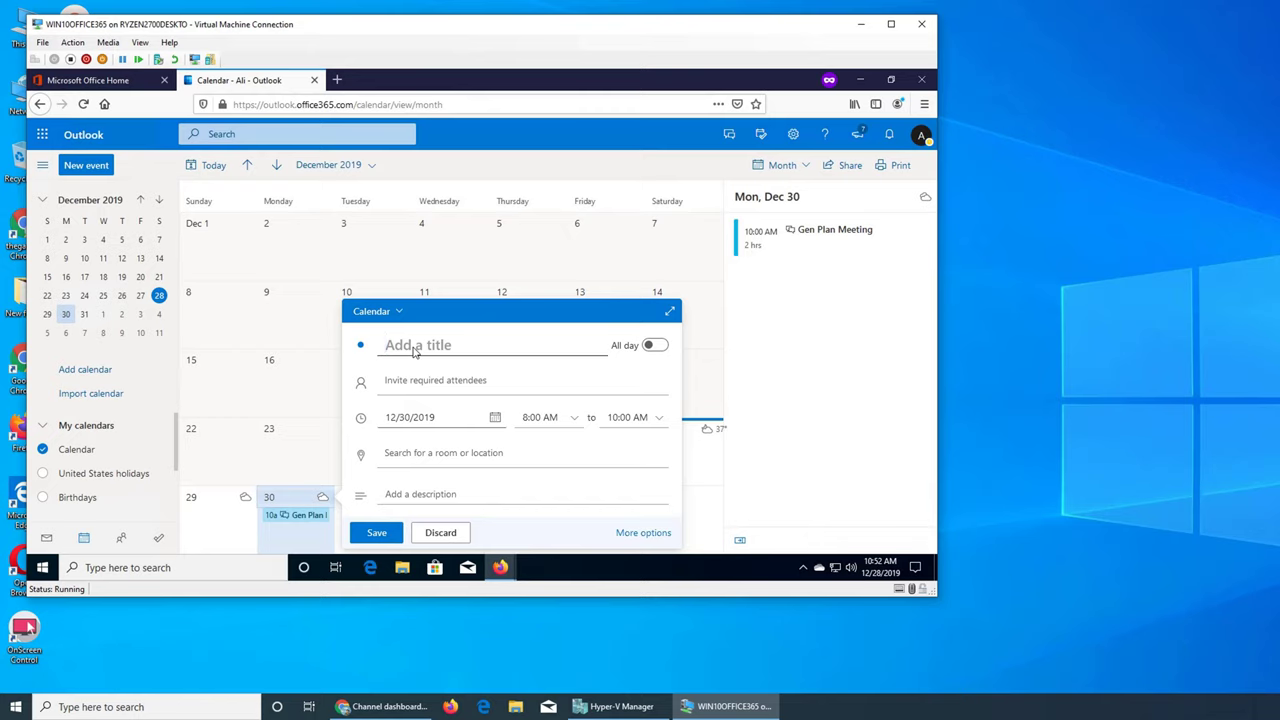
text(reciving)
key(BackSpace)
key(BackSpace)
key(BackSpace)
key(BackSpace)
key(BackSpace)
key(BackSpace)
key(BackSpace)
text(e)
key(BackSpace)
text(cieving inventory)
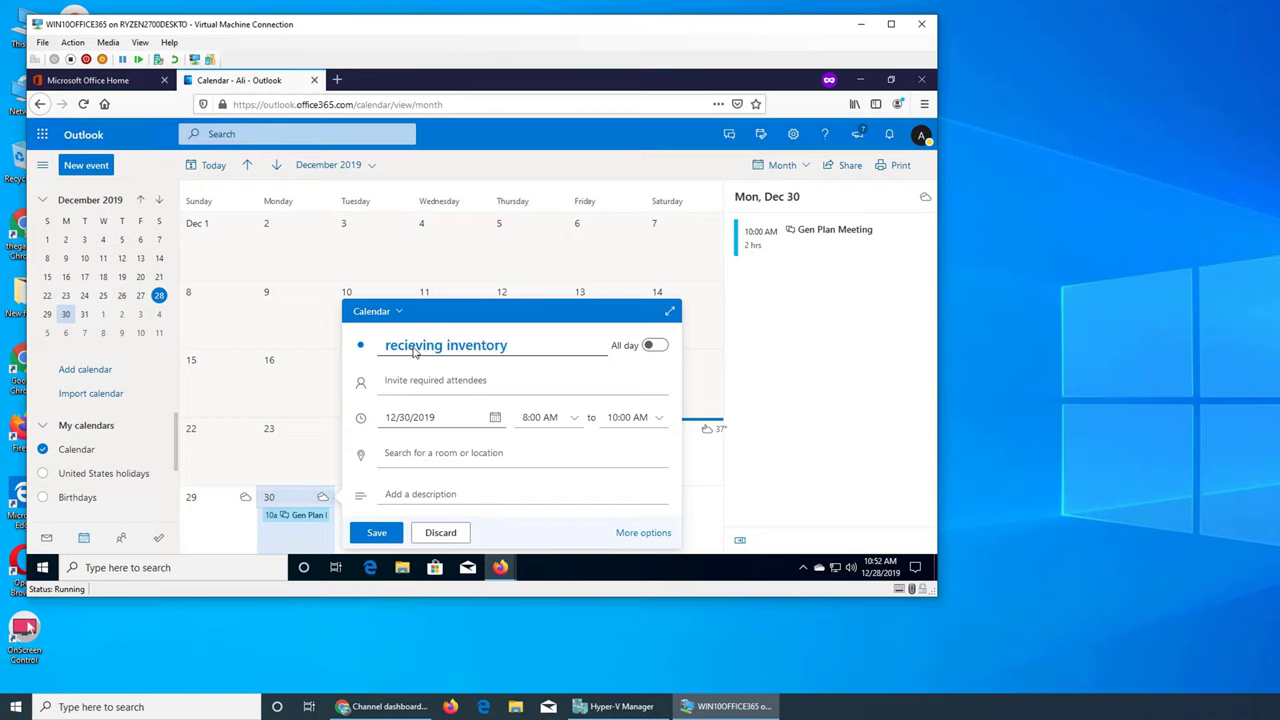
text( from vendor)
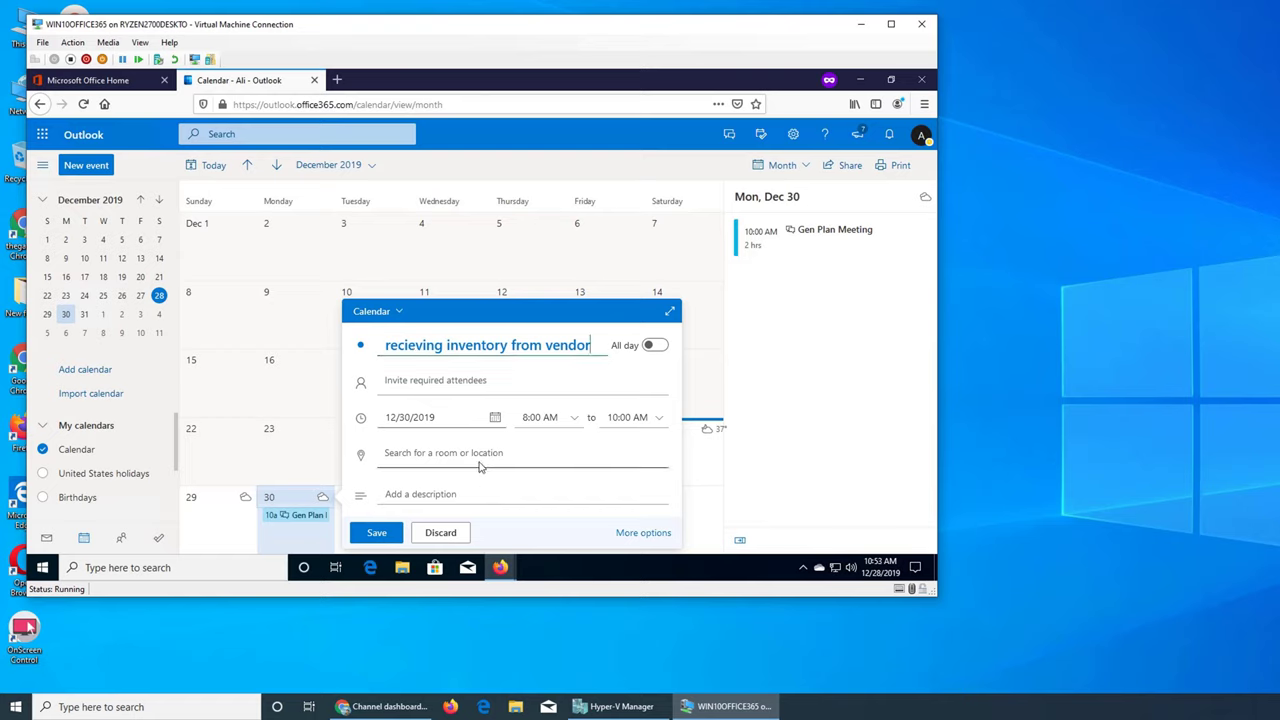
click(446, 355)
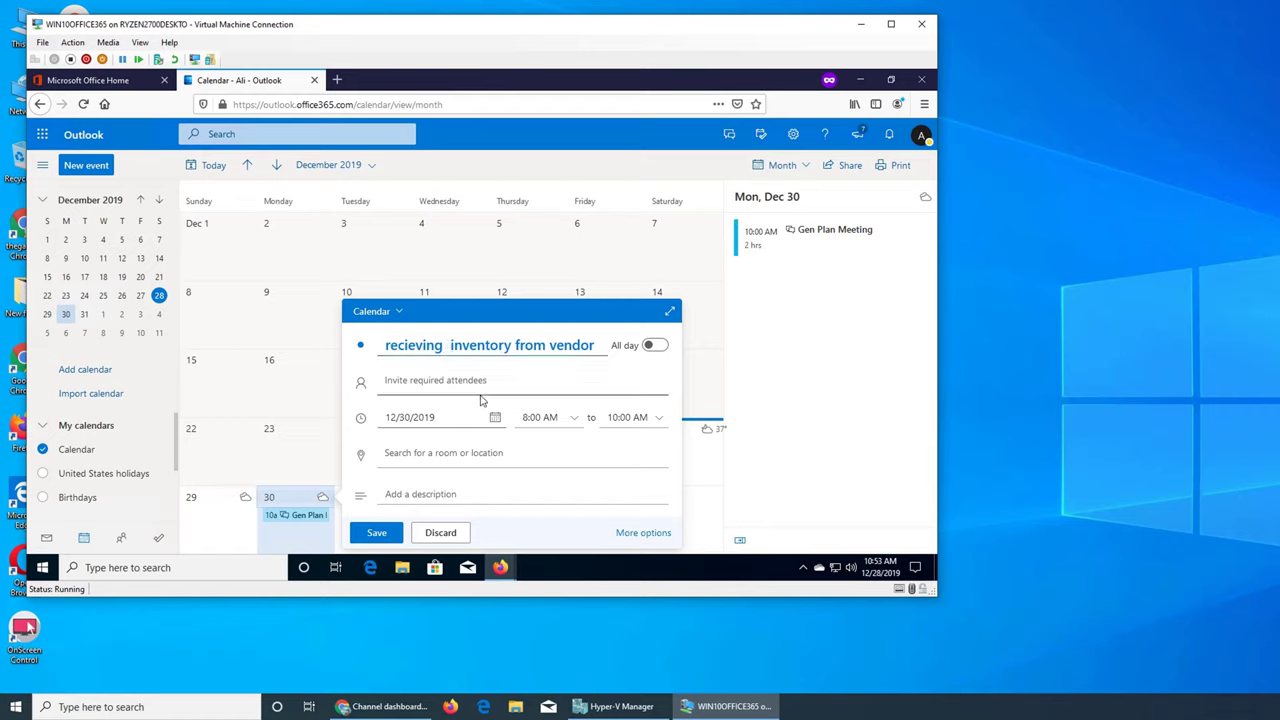
text(/)
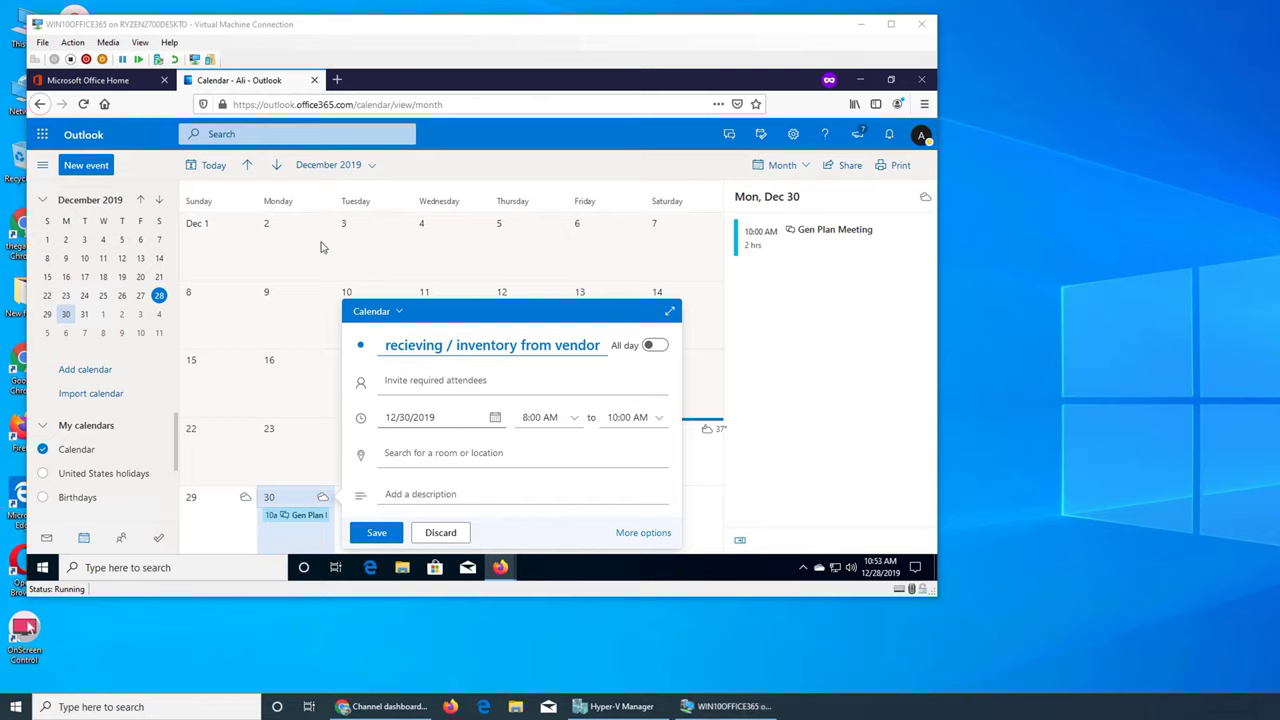
click(926, 144)
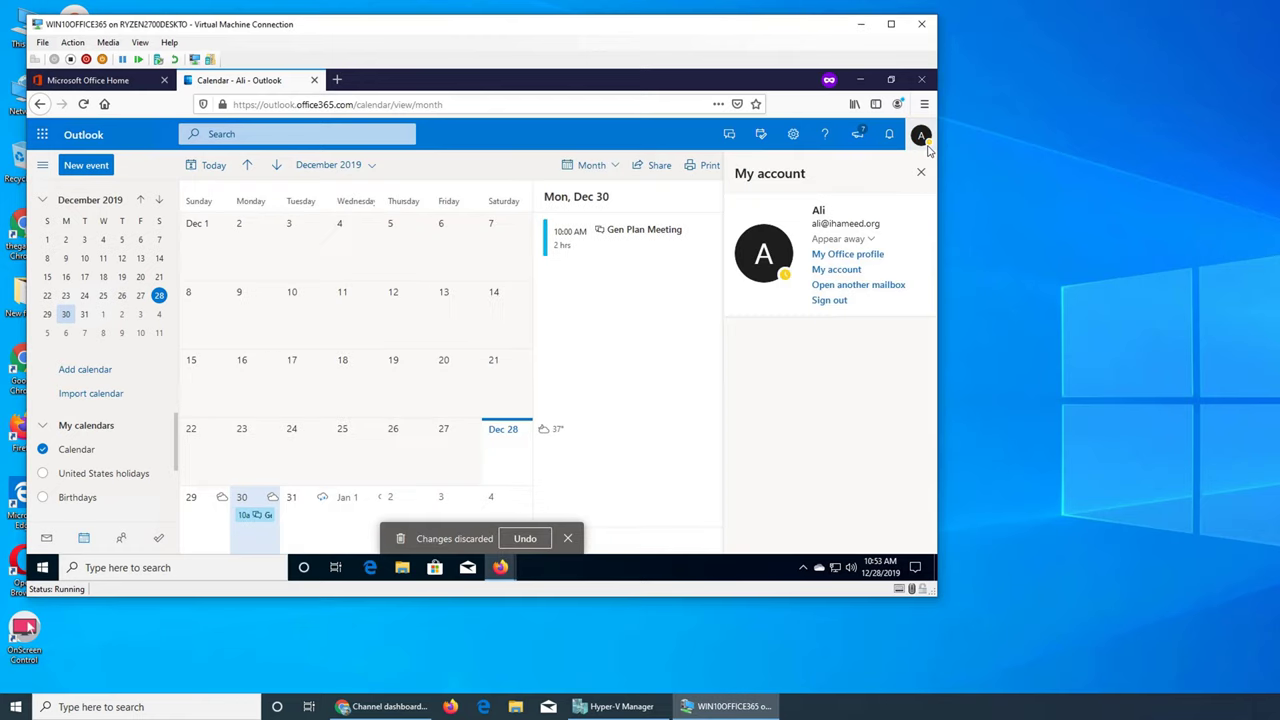
Close the My account panel and dismiss the Changes discarded notice
click(926, 144)
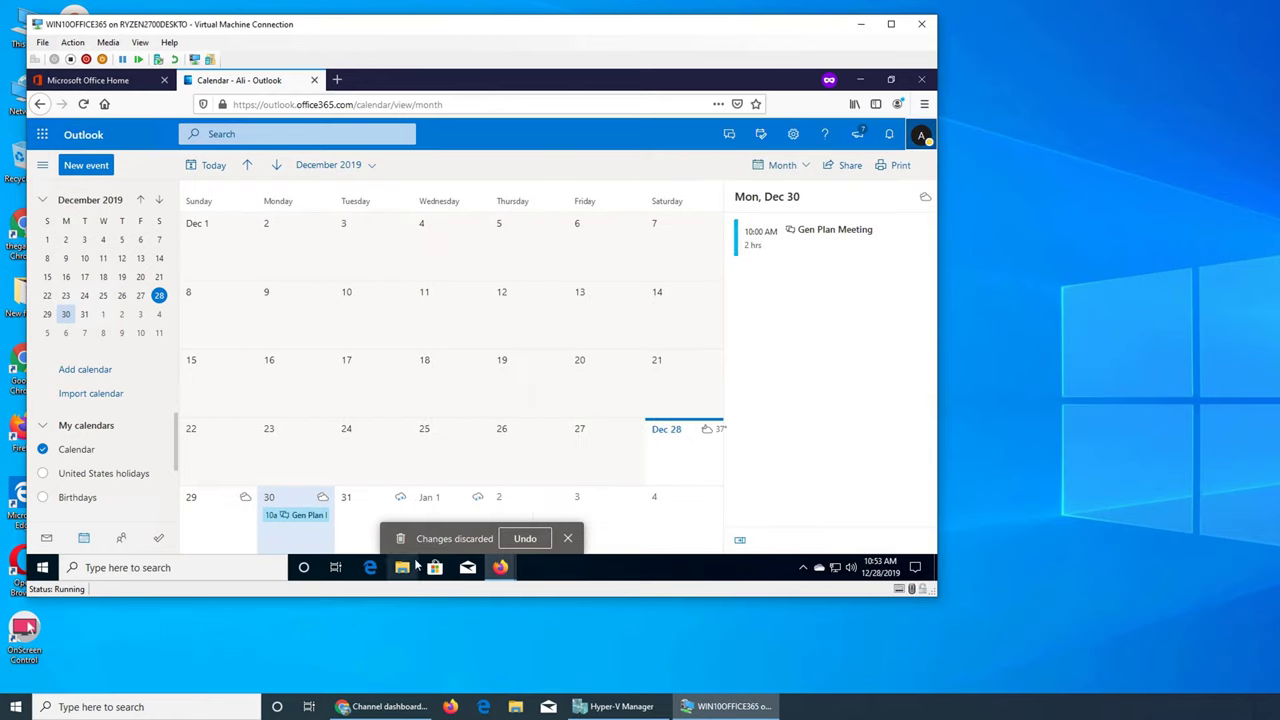
click(568, 539)
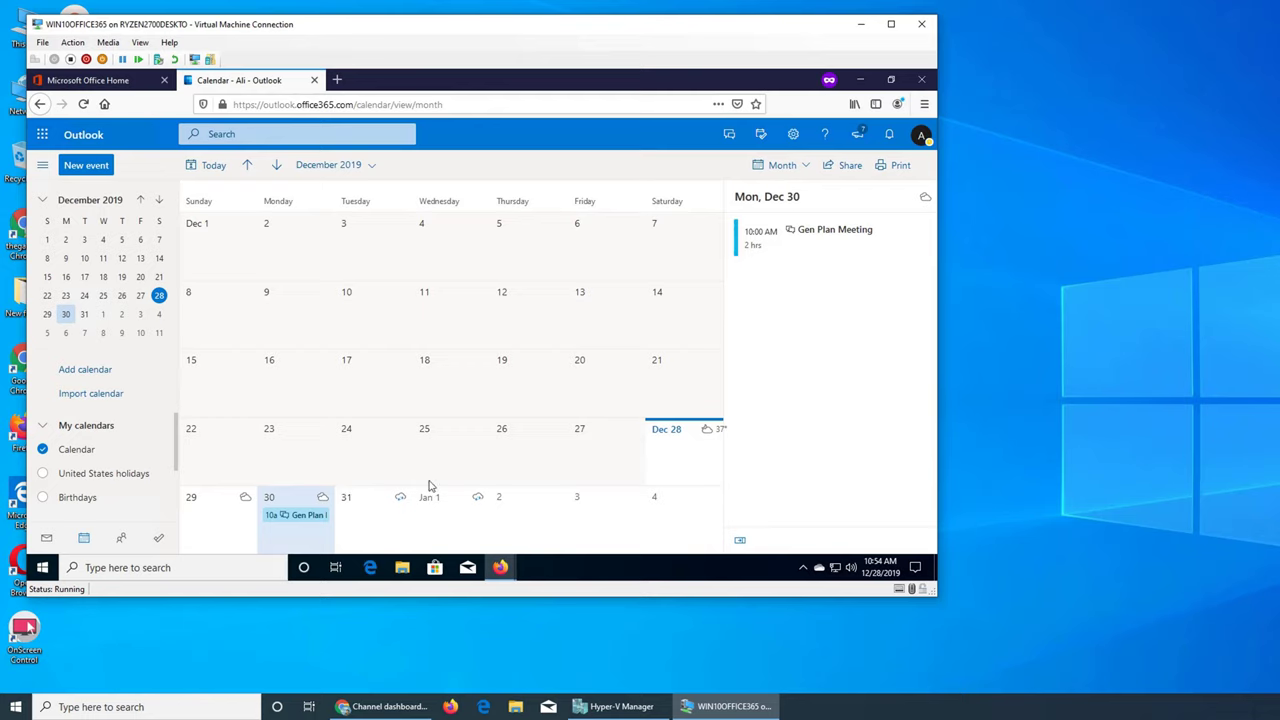
Open a full Dec 30 event form titled 'recieving / inventory from vendor' and add an Optional attendees row
double_click(297, 533)
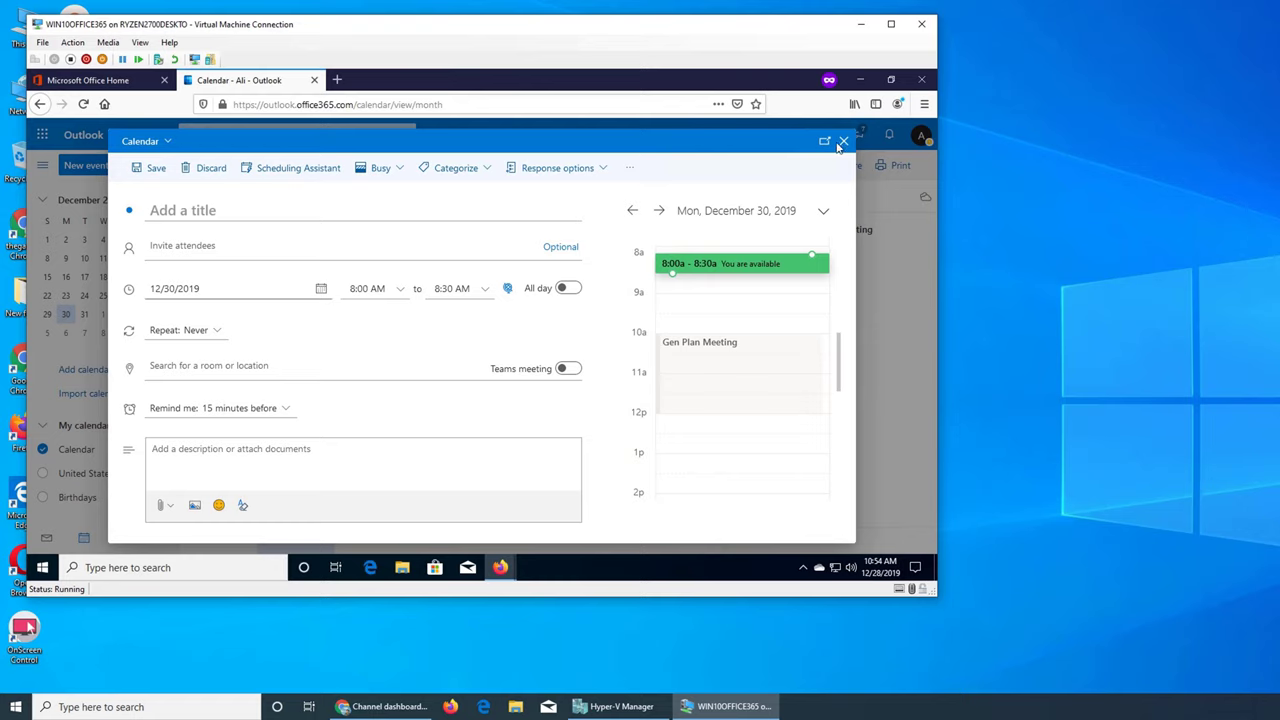
mouse_move(500, 567)
click(240, 218)
text(recie)
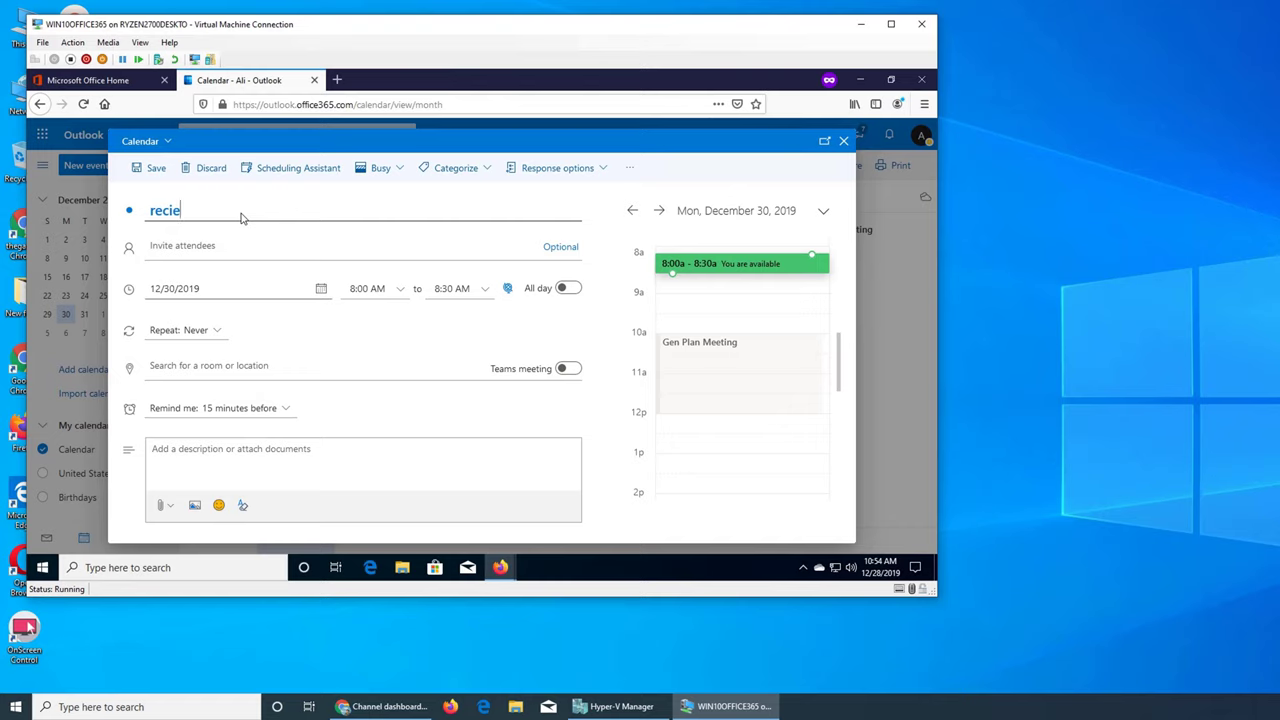
text(ving / inventory fr)
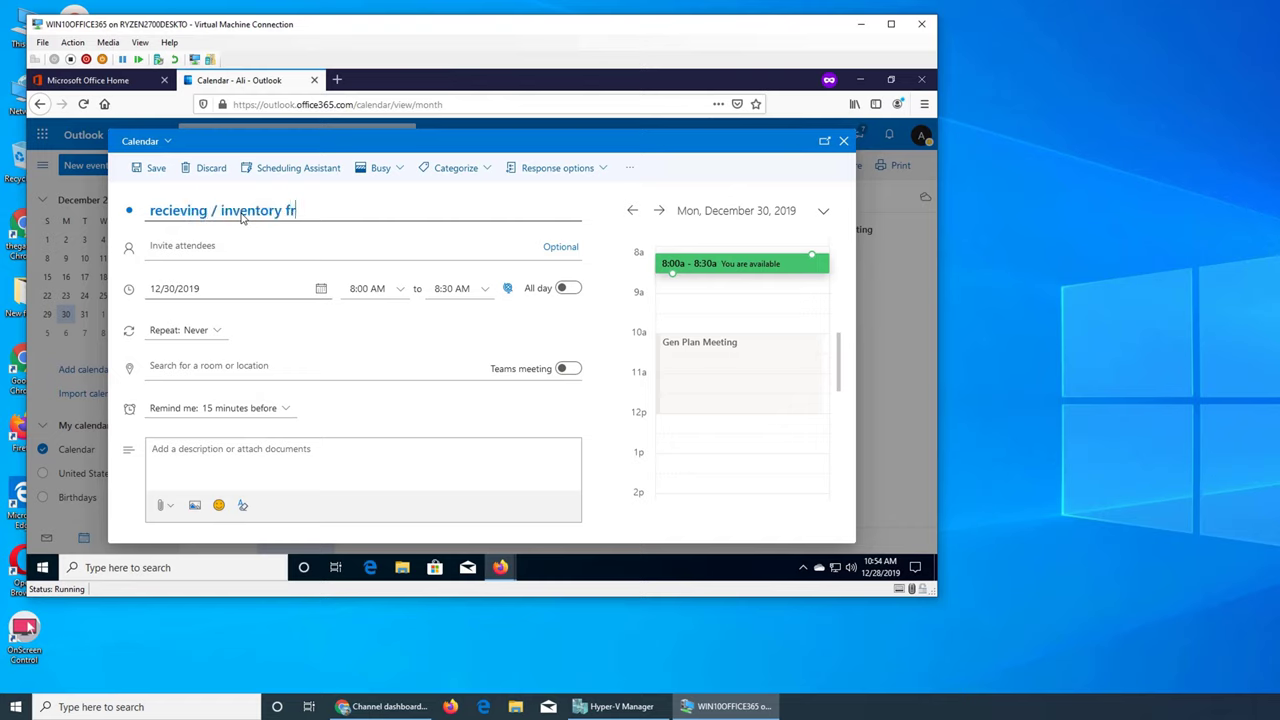
text(om vendor)
key(Tab)
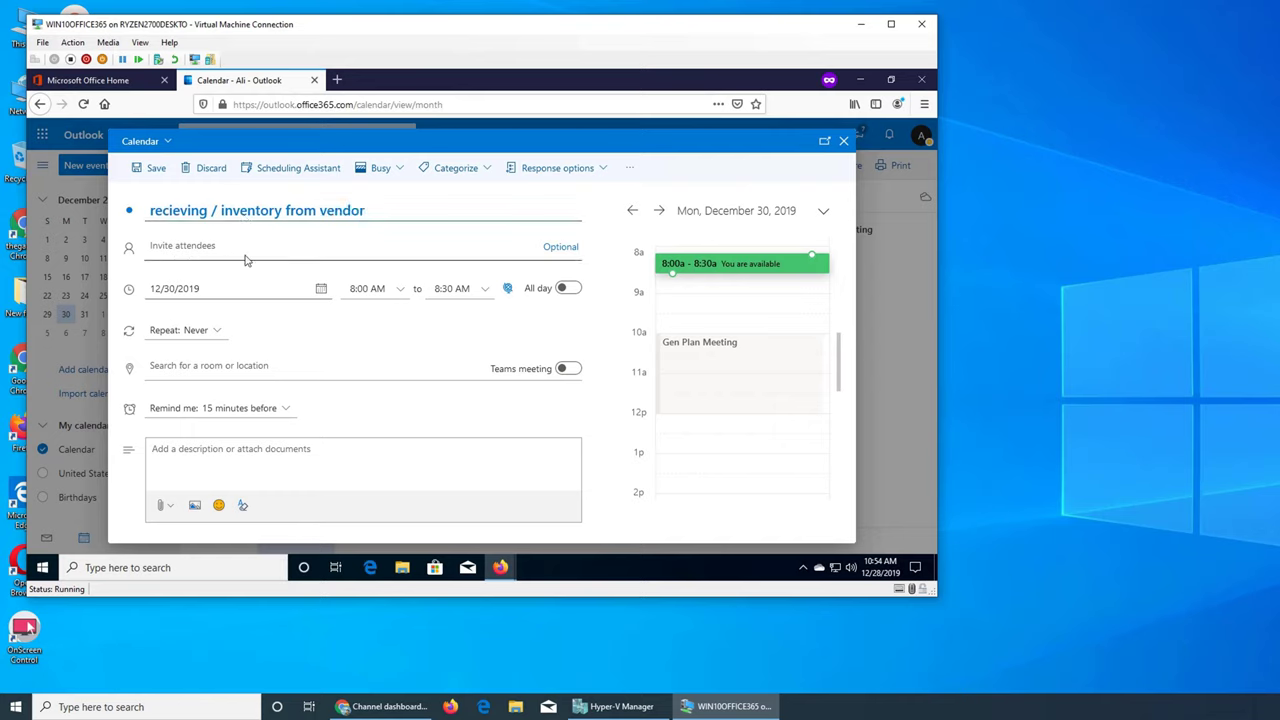
click(560, 247)
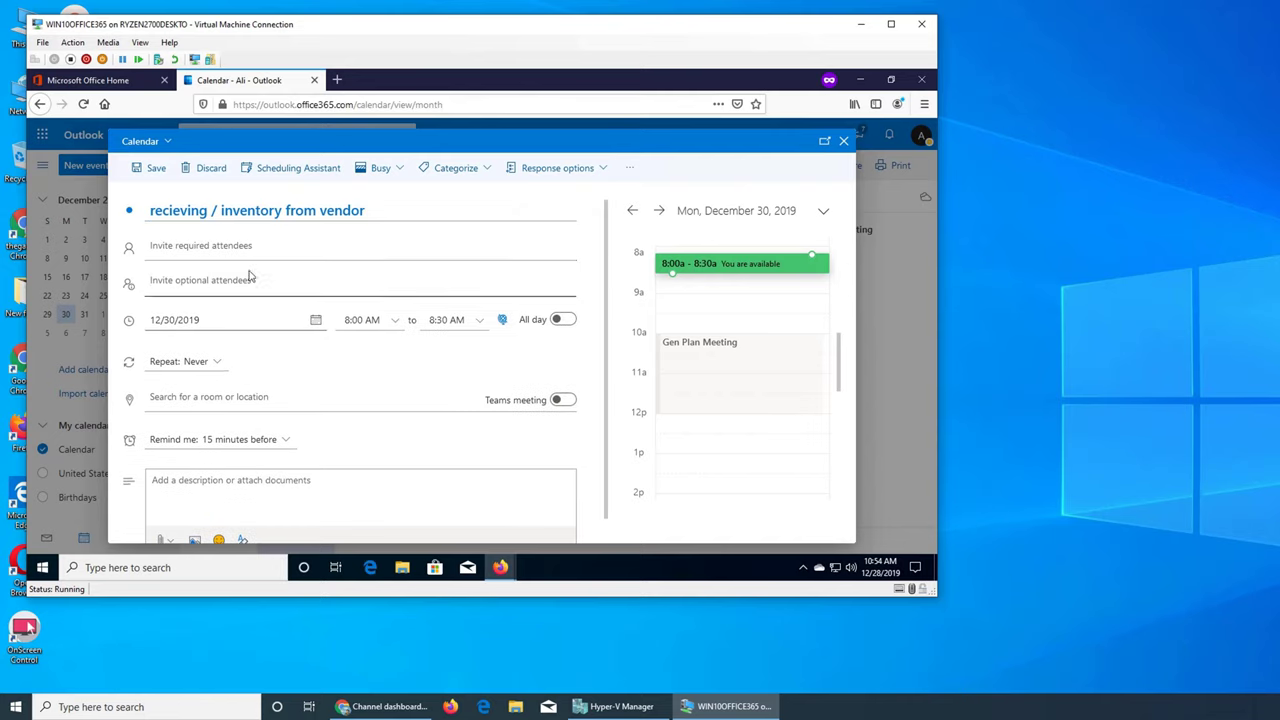
Set the event's end time to 10:00 AM, making it an 8:00–10:00 AM block
click(474, 322)
click(481, 415)
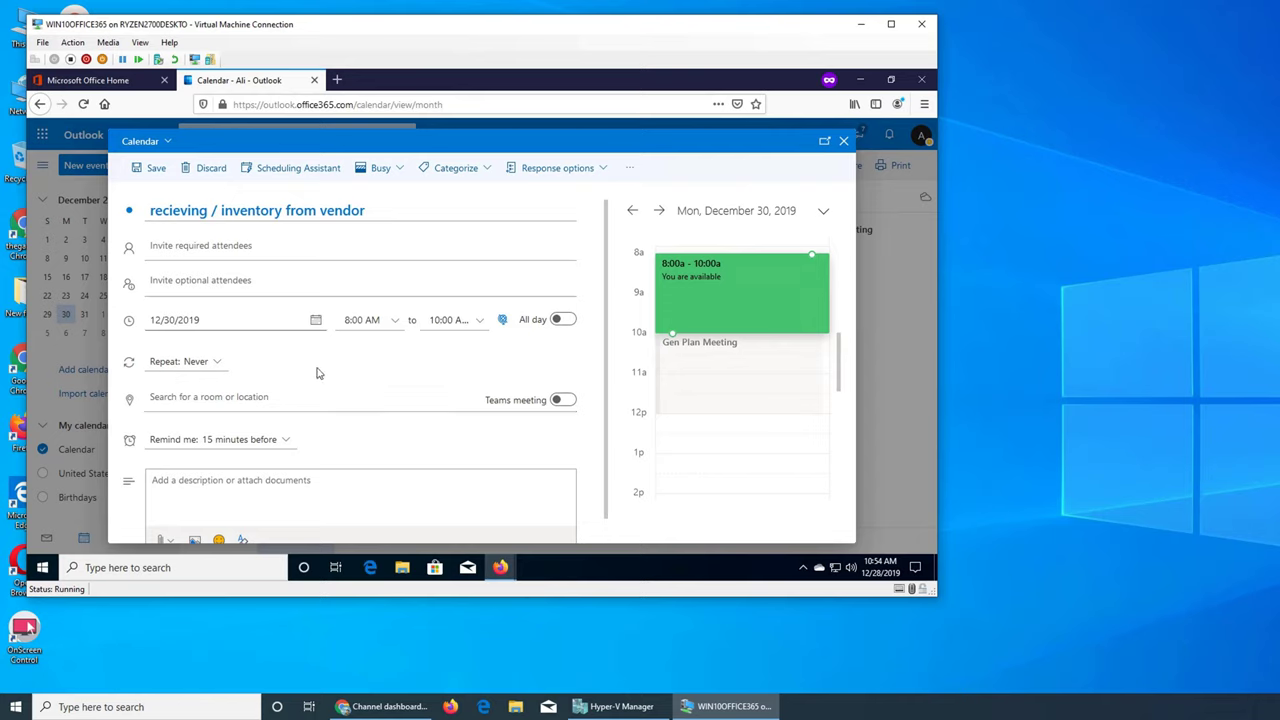
click(218, 365)
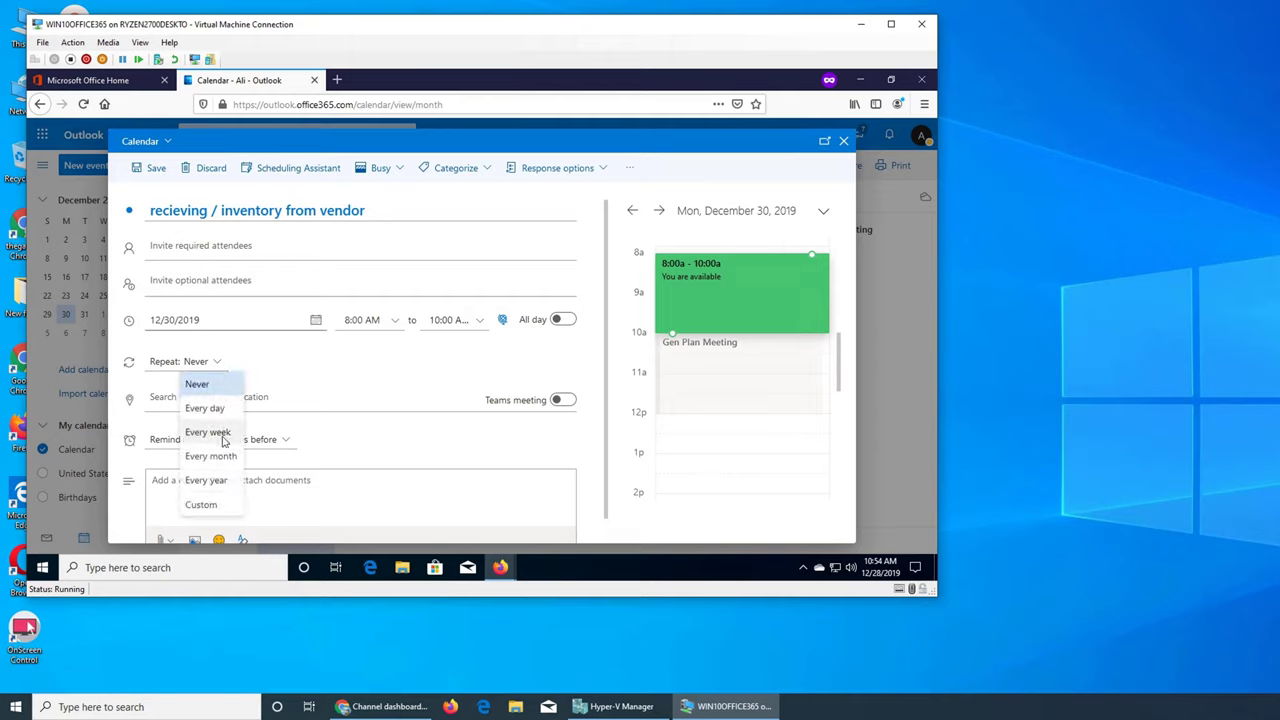
click(278, 424)
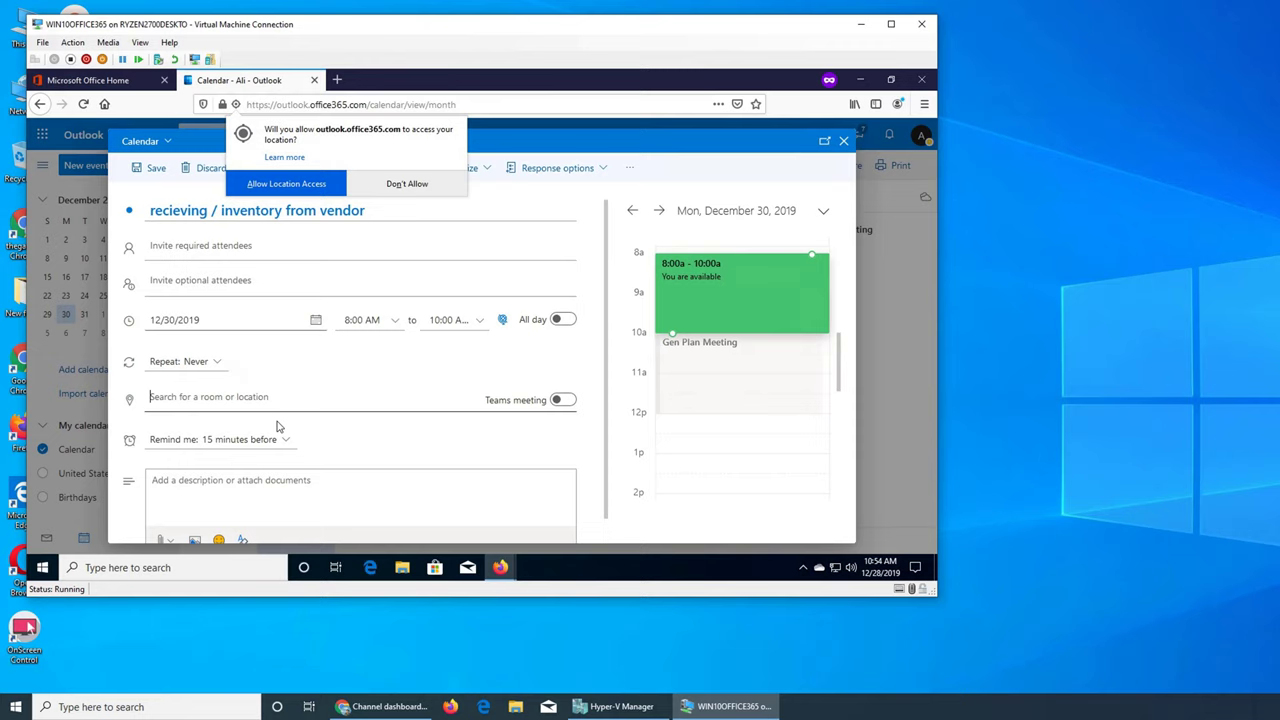
click(206, 408)
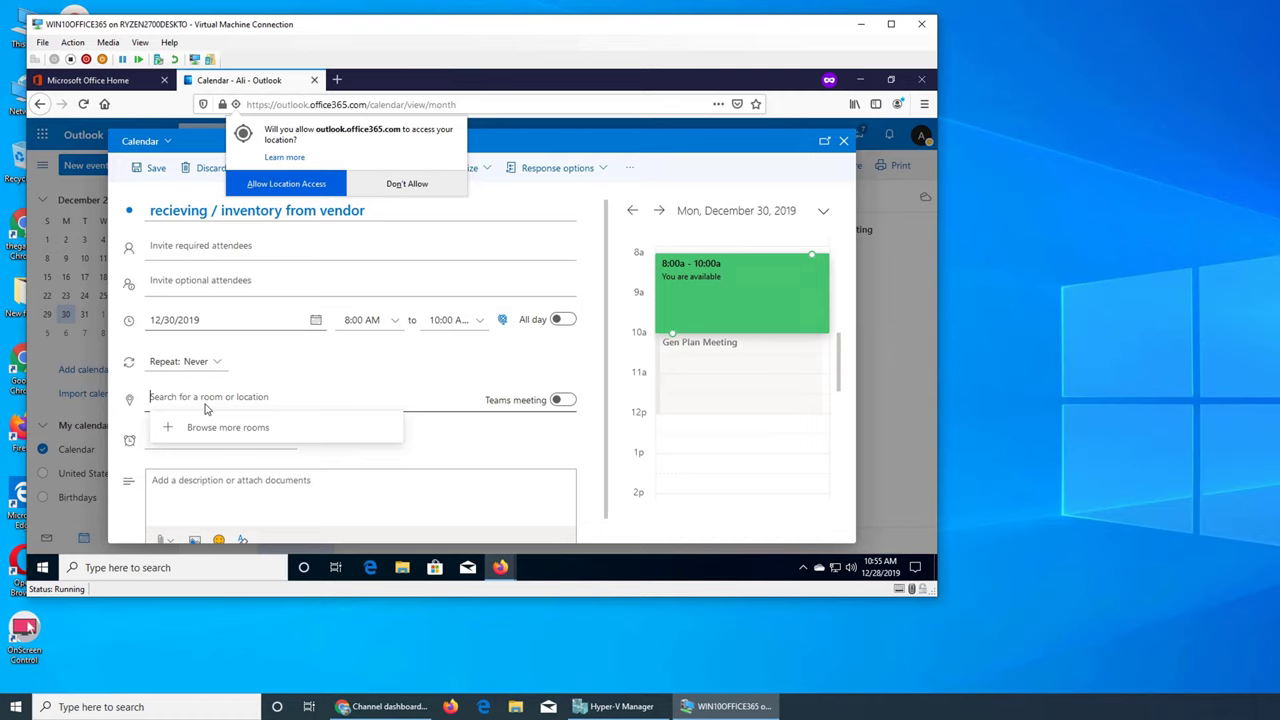
click(357, 372)
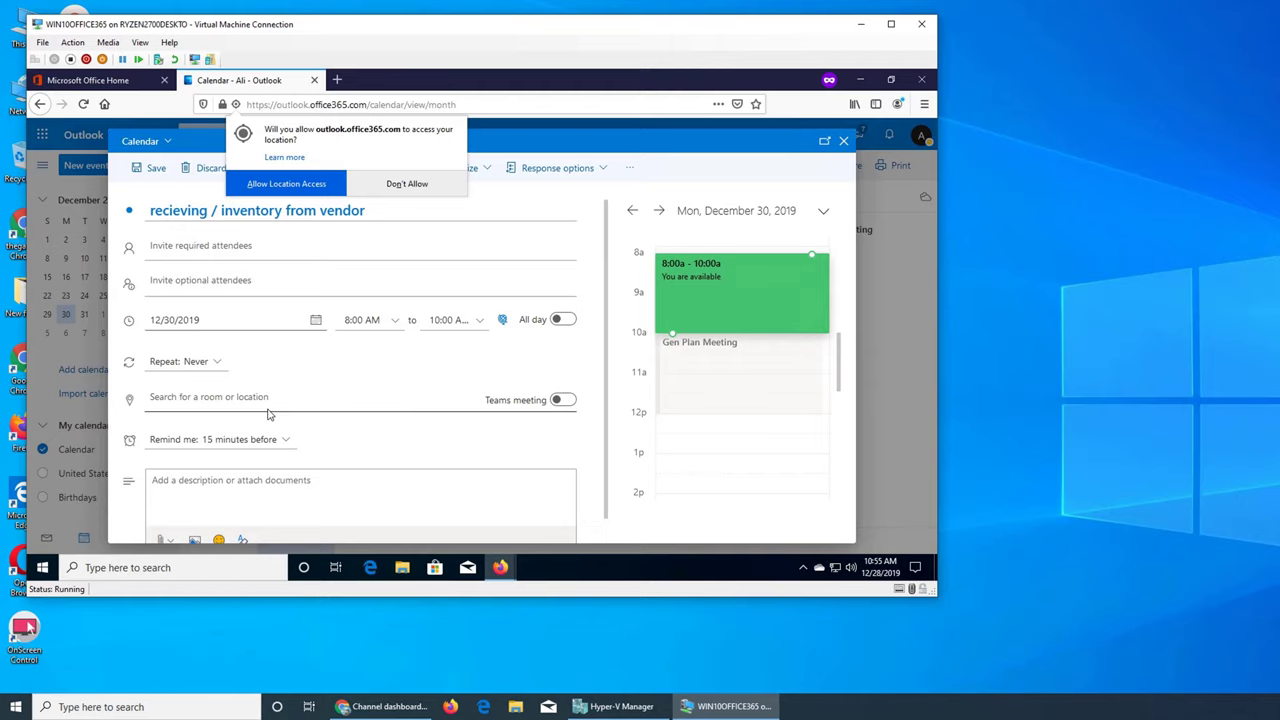
Add the description 'receiving new monitor', fixing the misspelling from the spelling suggestions
scroll(260, 484, down, 1)
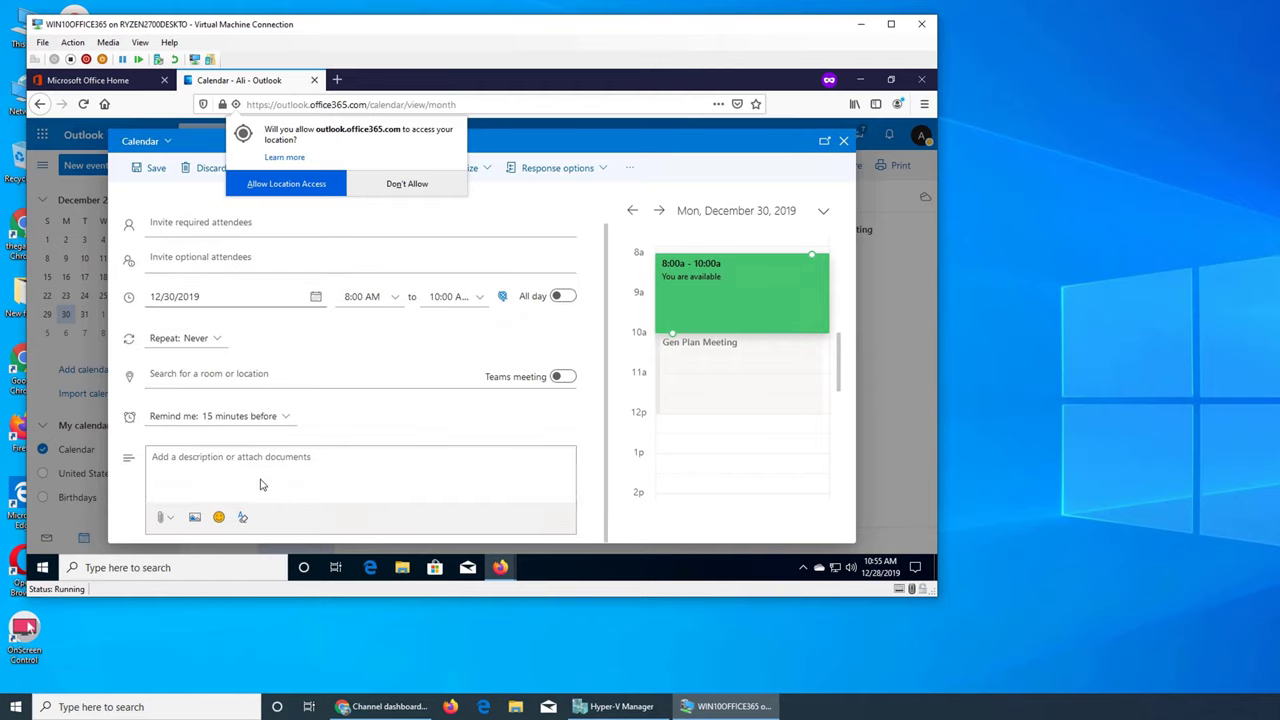
click(260, 484)
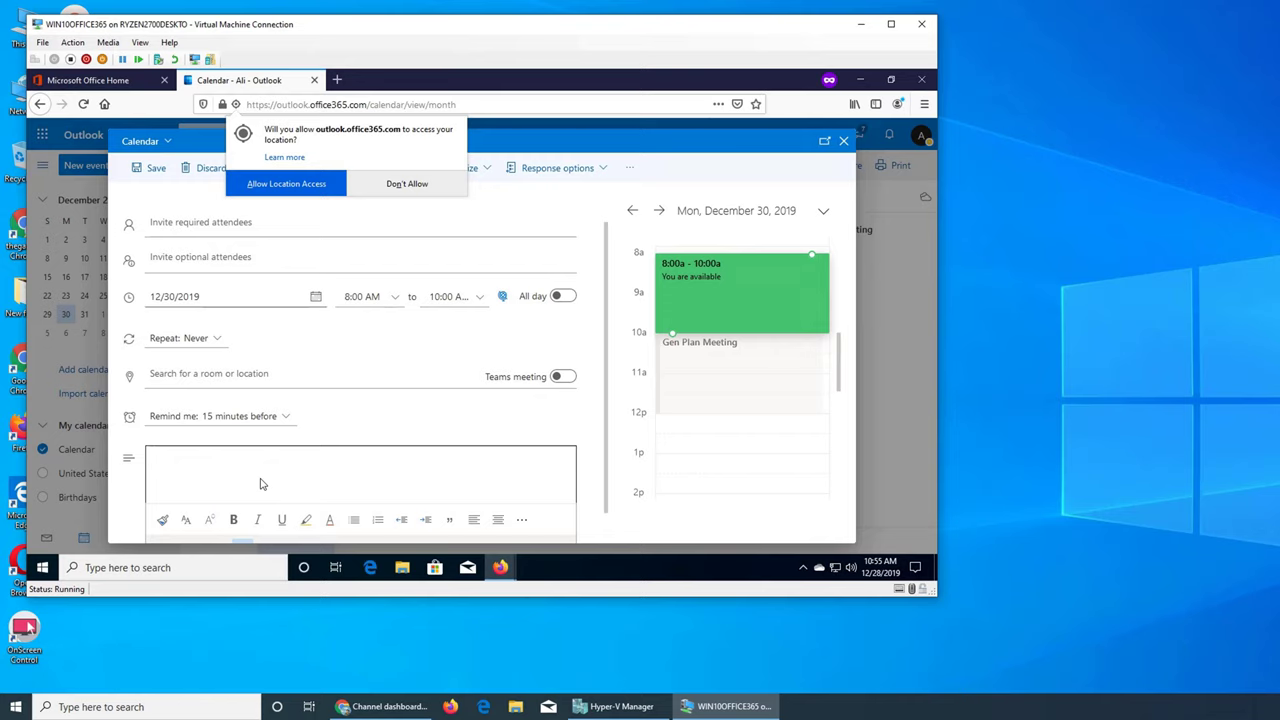
text(reci)
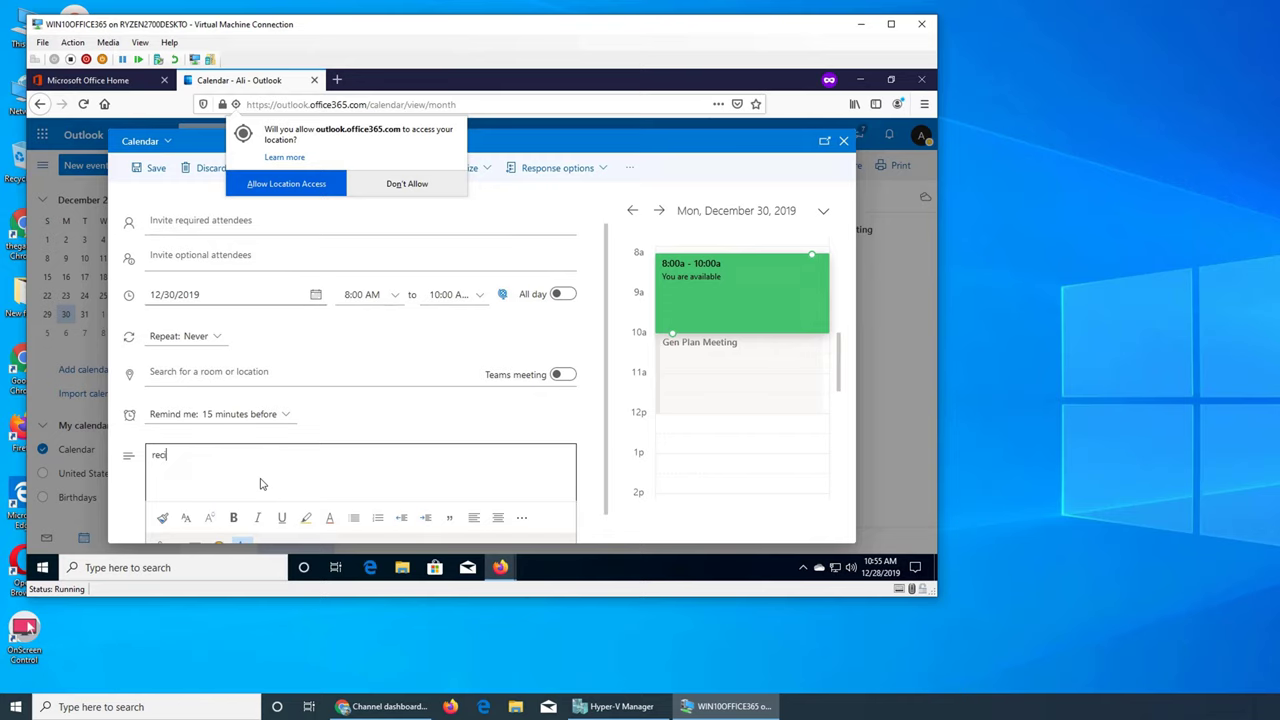
text(eving new monitors)
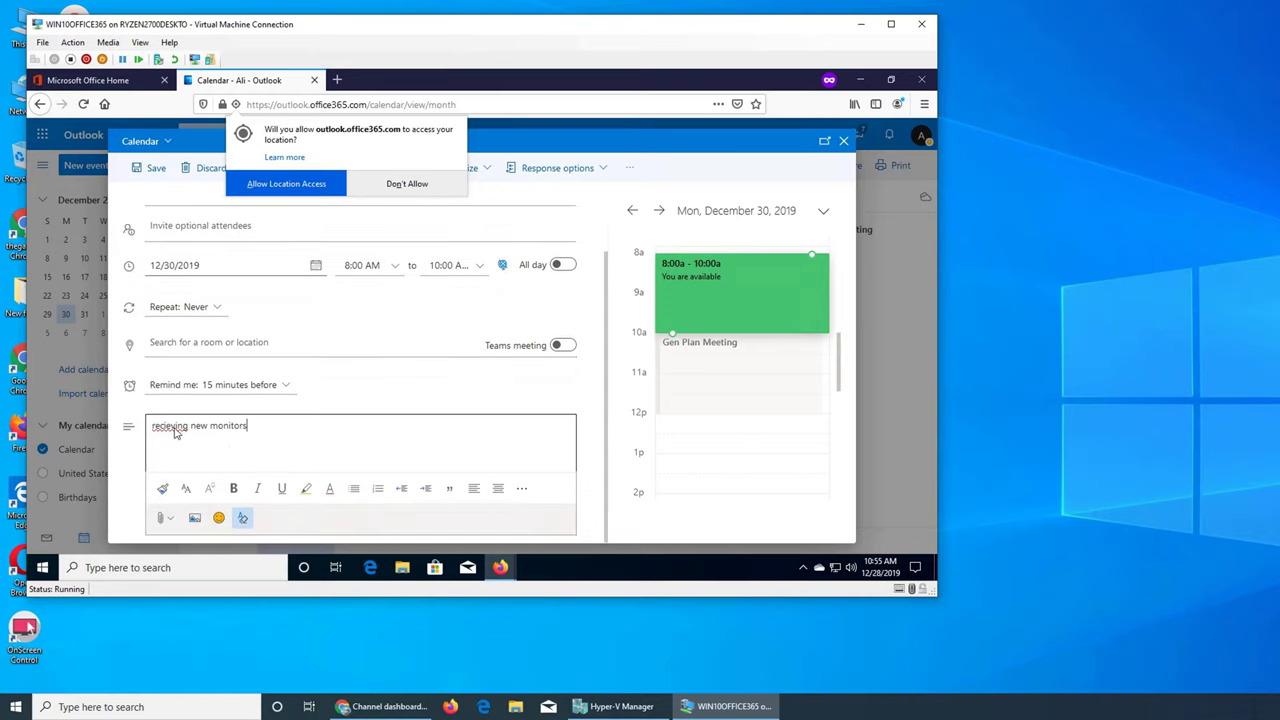
right_click(174, 432)
click(205, 222)
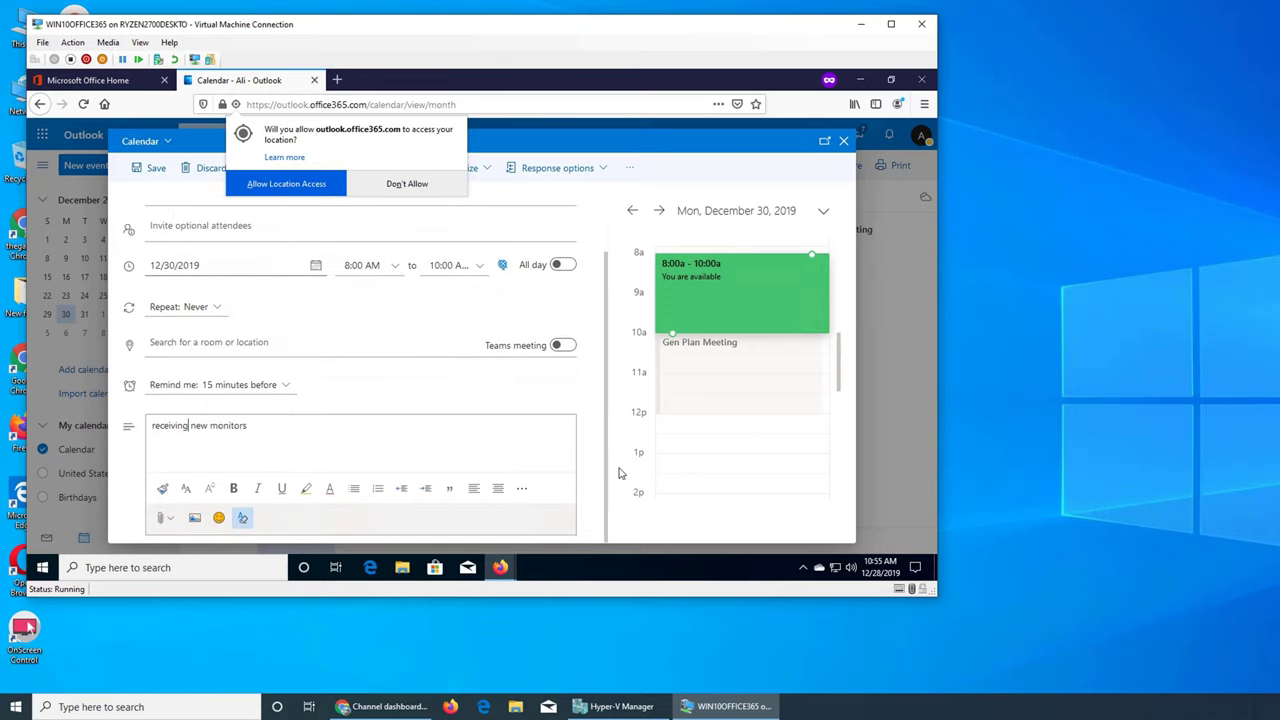
Correct the title to 'receiving / inventory from vendor' and save the event
scroll(500, 400, up, 1)
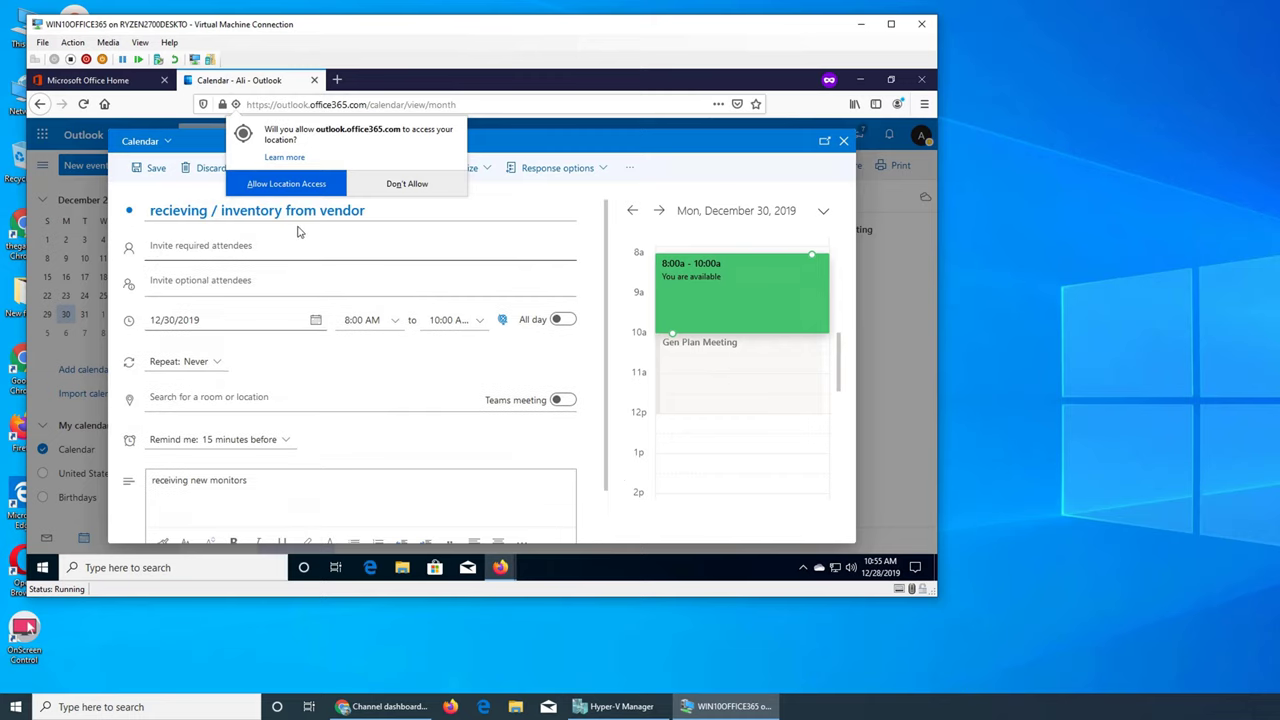
click(173, 211)
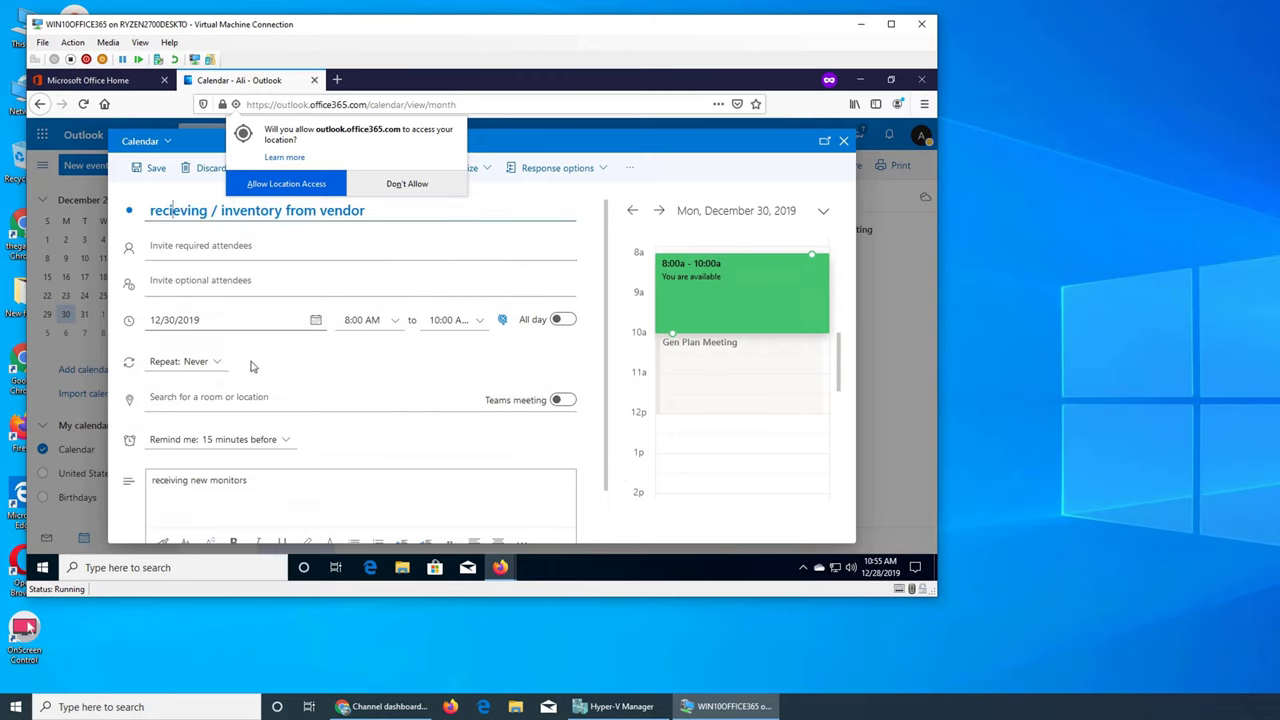
key(Delete)
text(io)
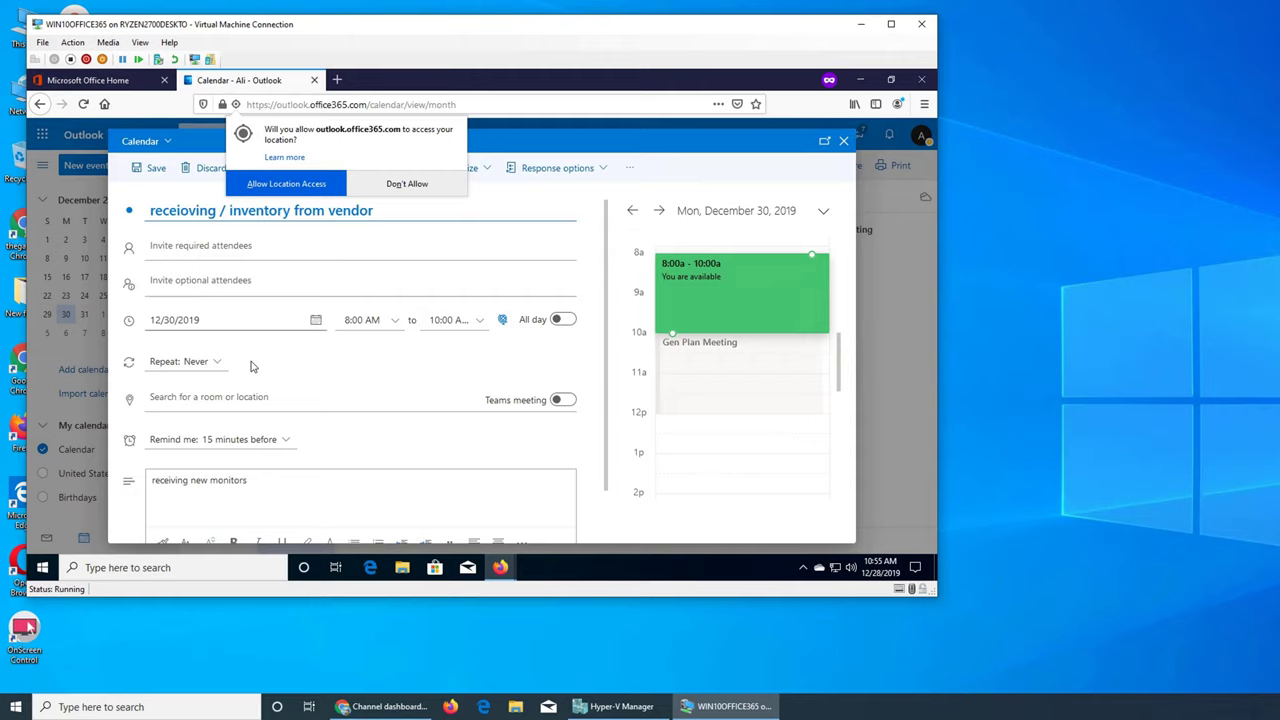
key(BackSpace)
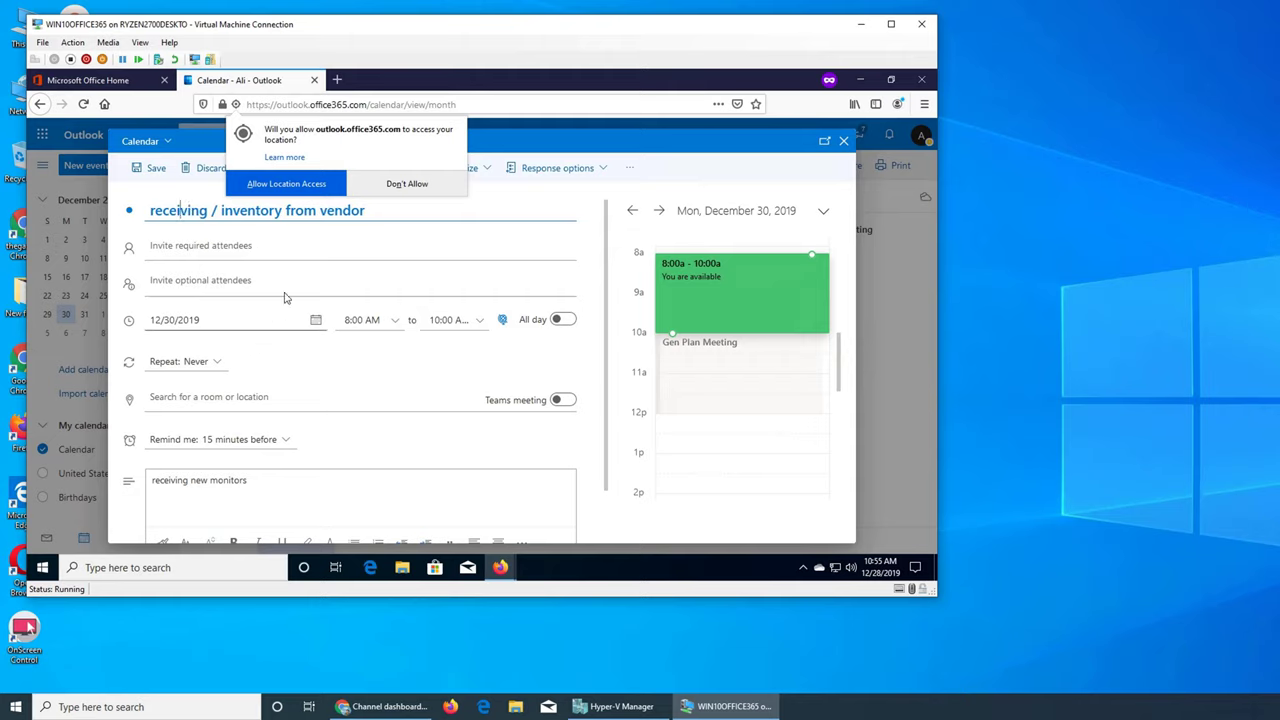
scroll(371, 234, down, 2)
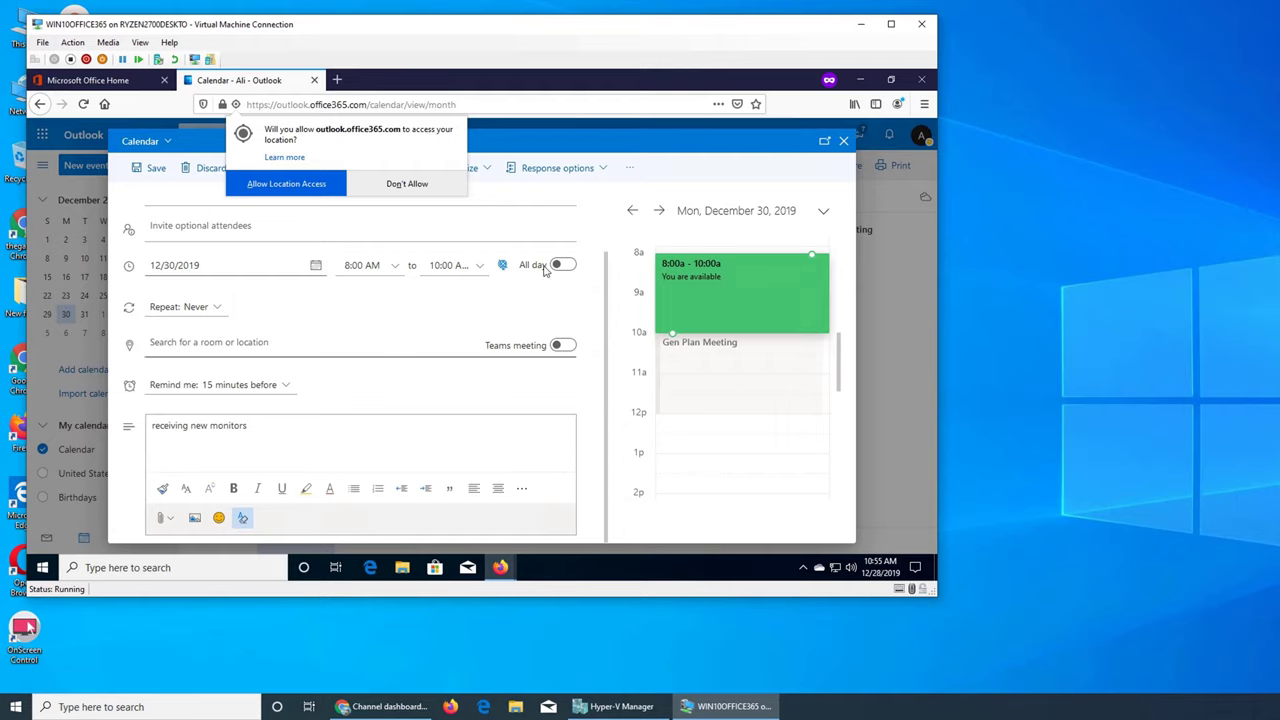
scroll(300, 320, up, 2)
click(150, 169)
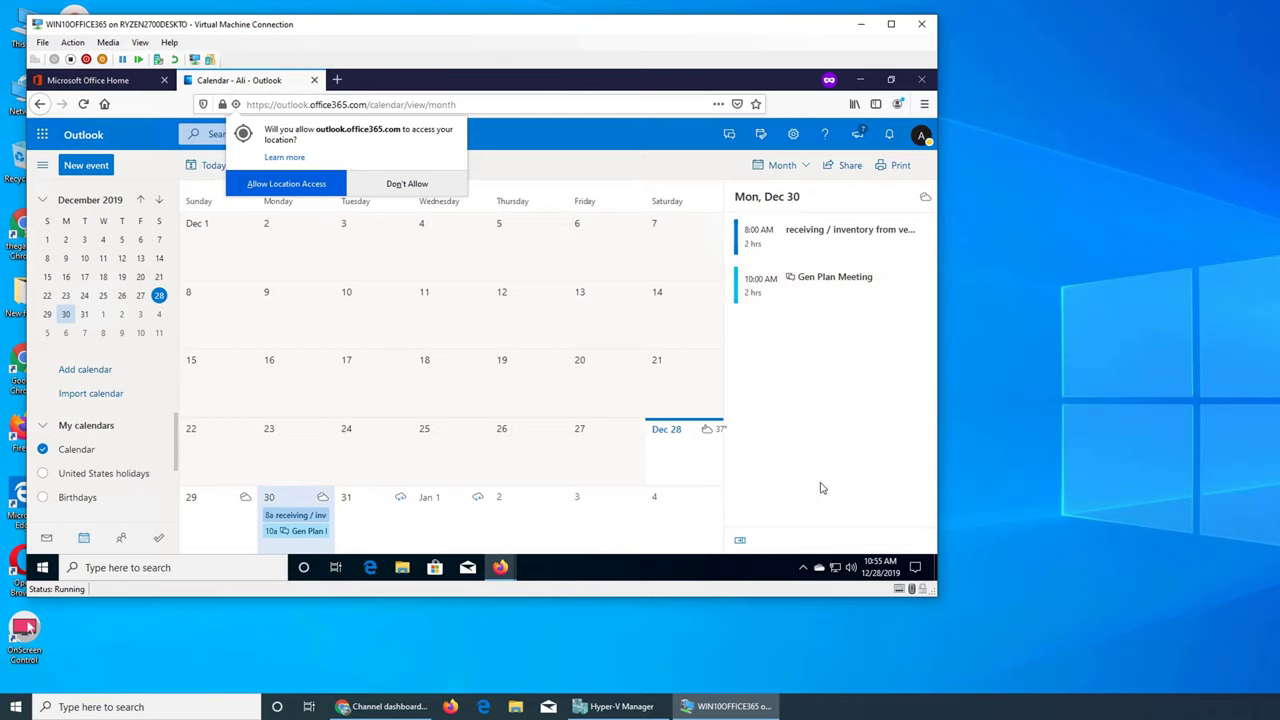
Refuse the site's request to access your location
click(426, 186)
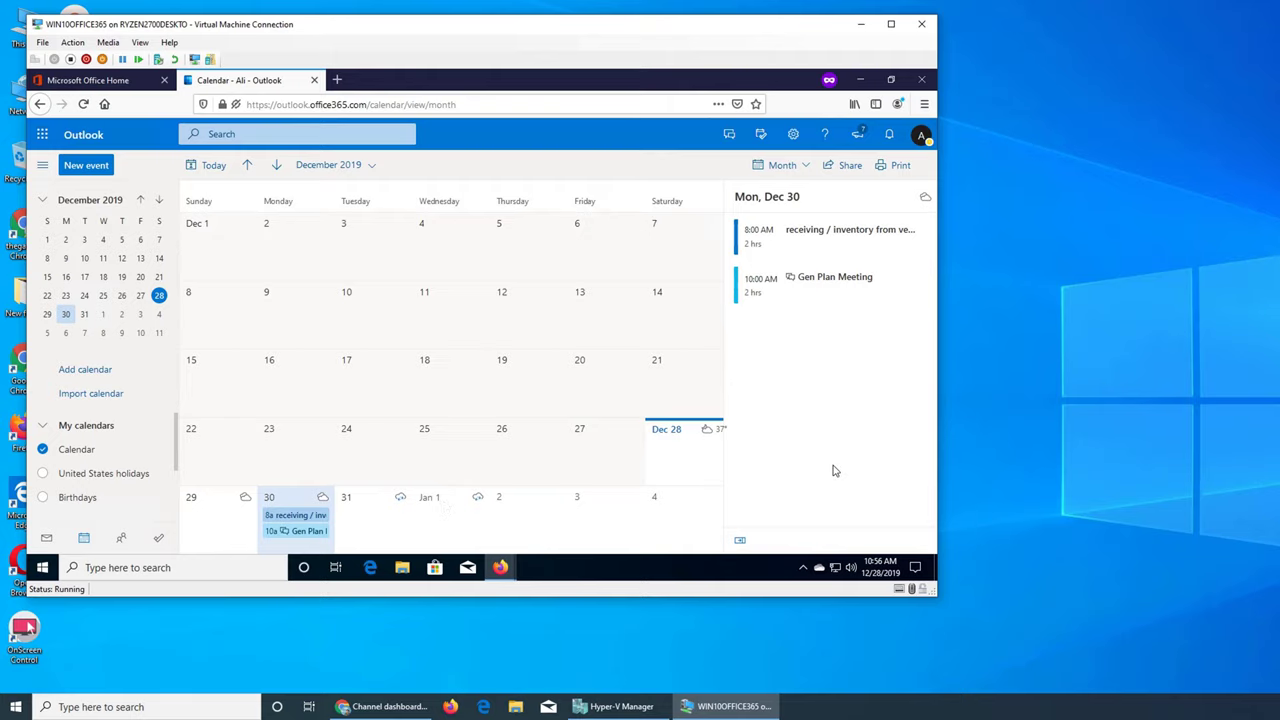
Go from the Office 365 start page to the Microsoft 365 admin center's Active users list
click(92, 82)
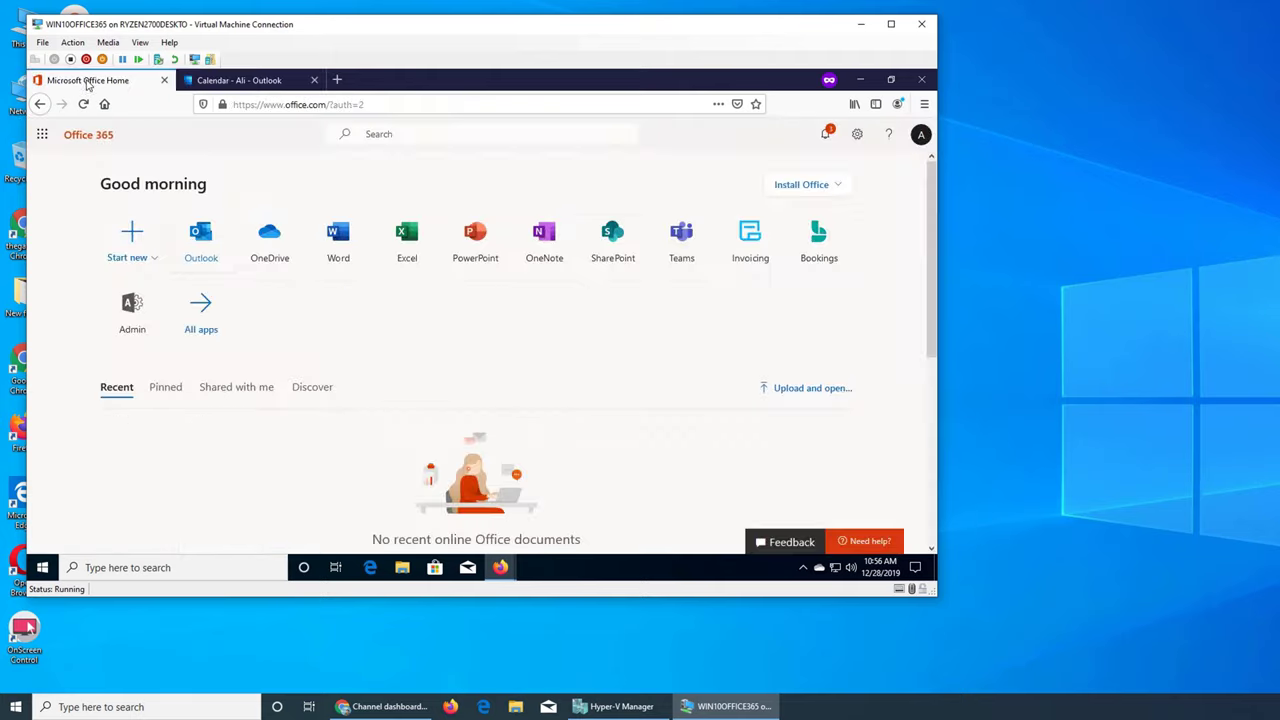
click(230, 81)
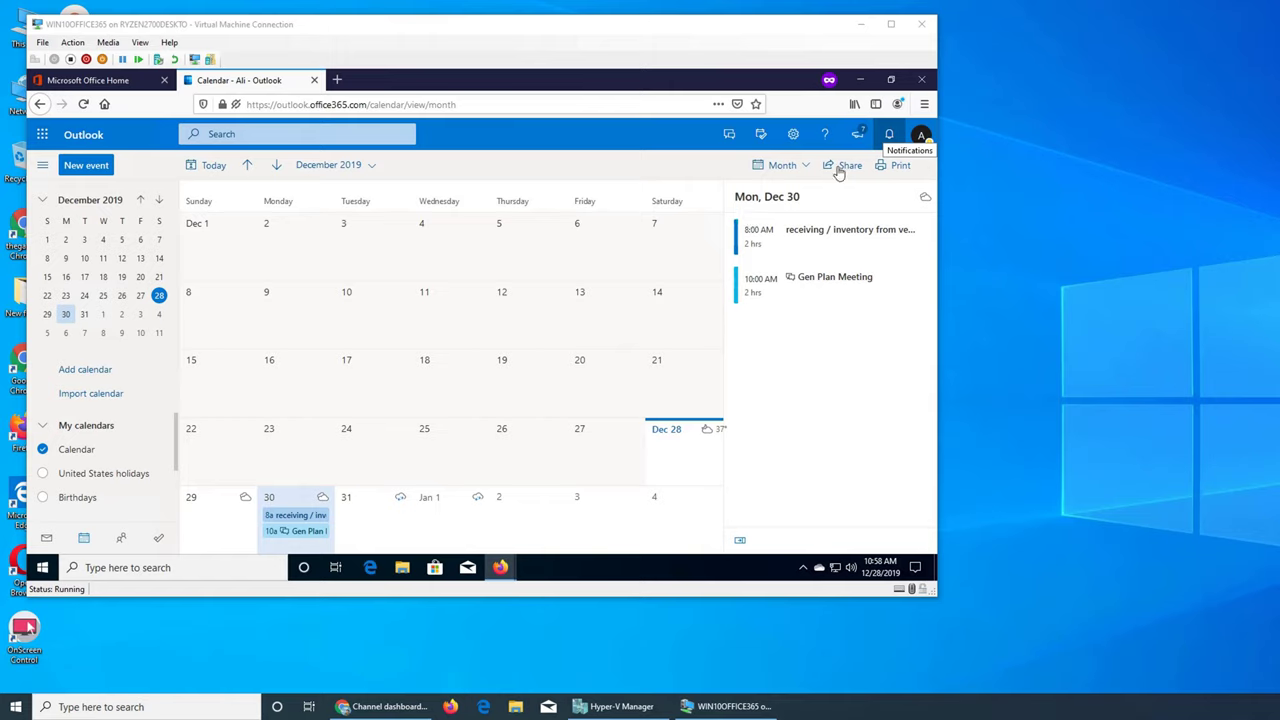
click(858, 450)
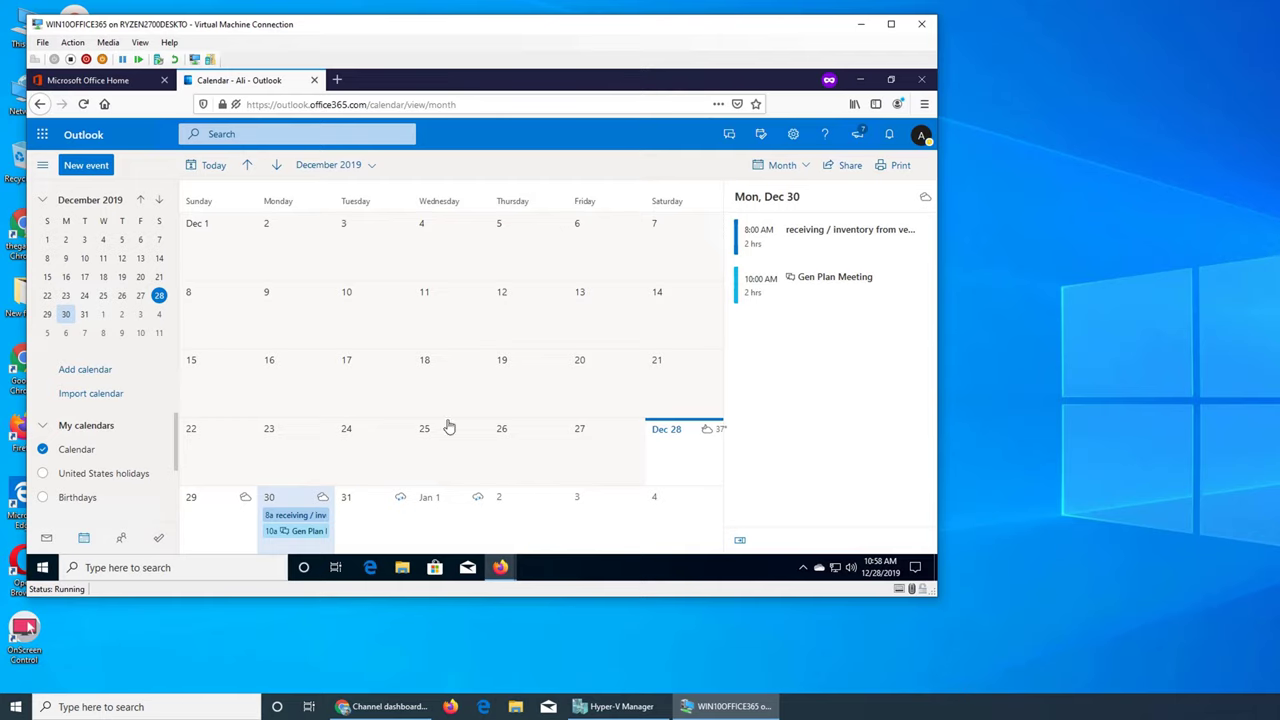
click(112, 82)
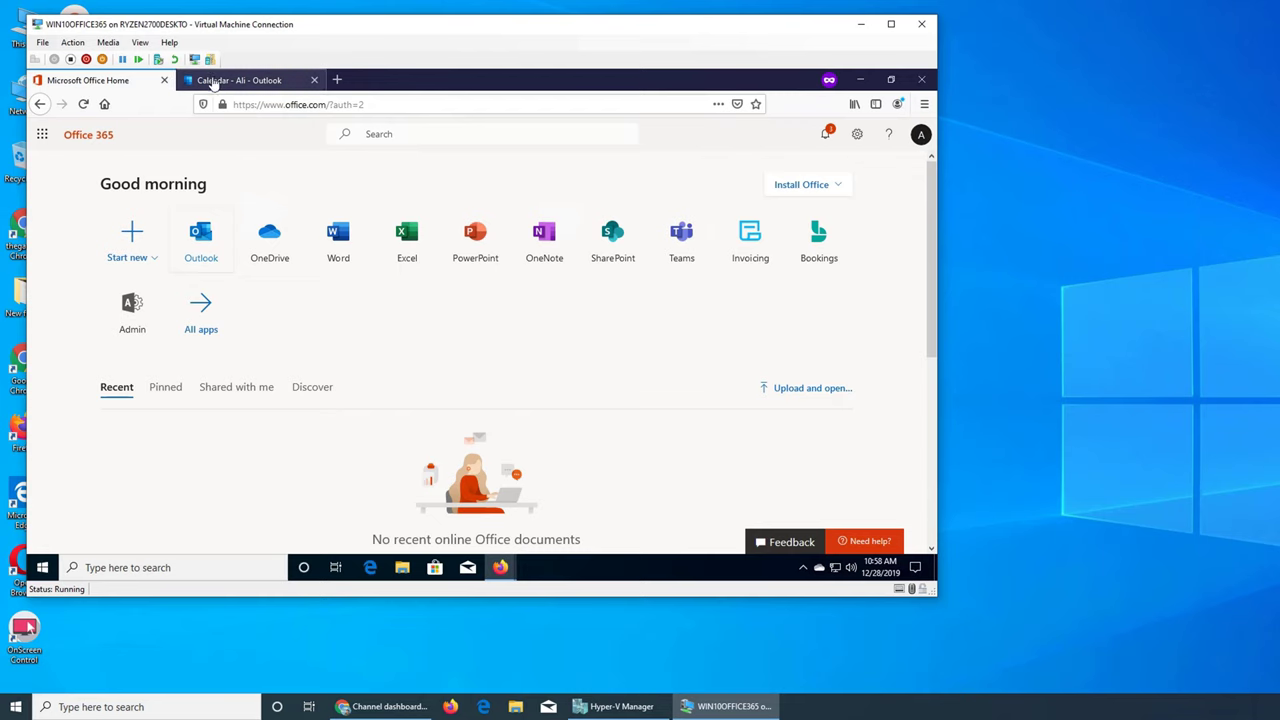
click(213, 84)
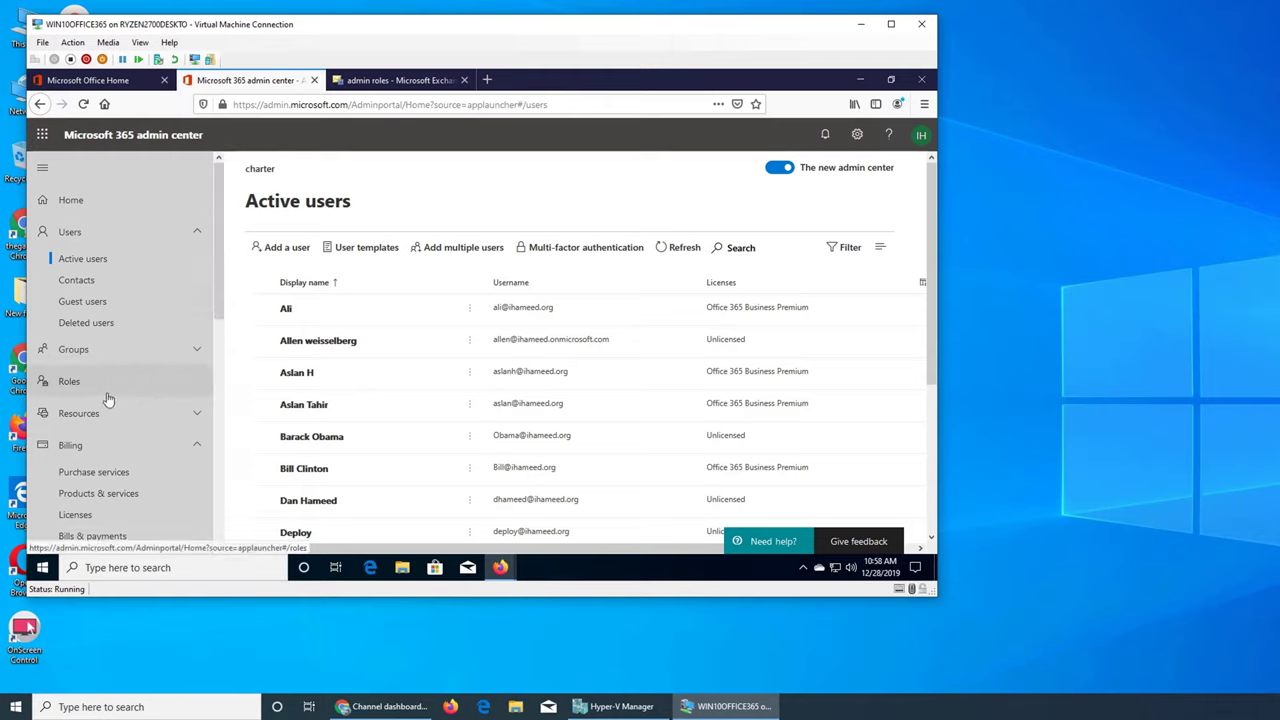
Open the Exchange admin center from Admin centers and close the extra tab
scroll(168, 371, down, 5)
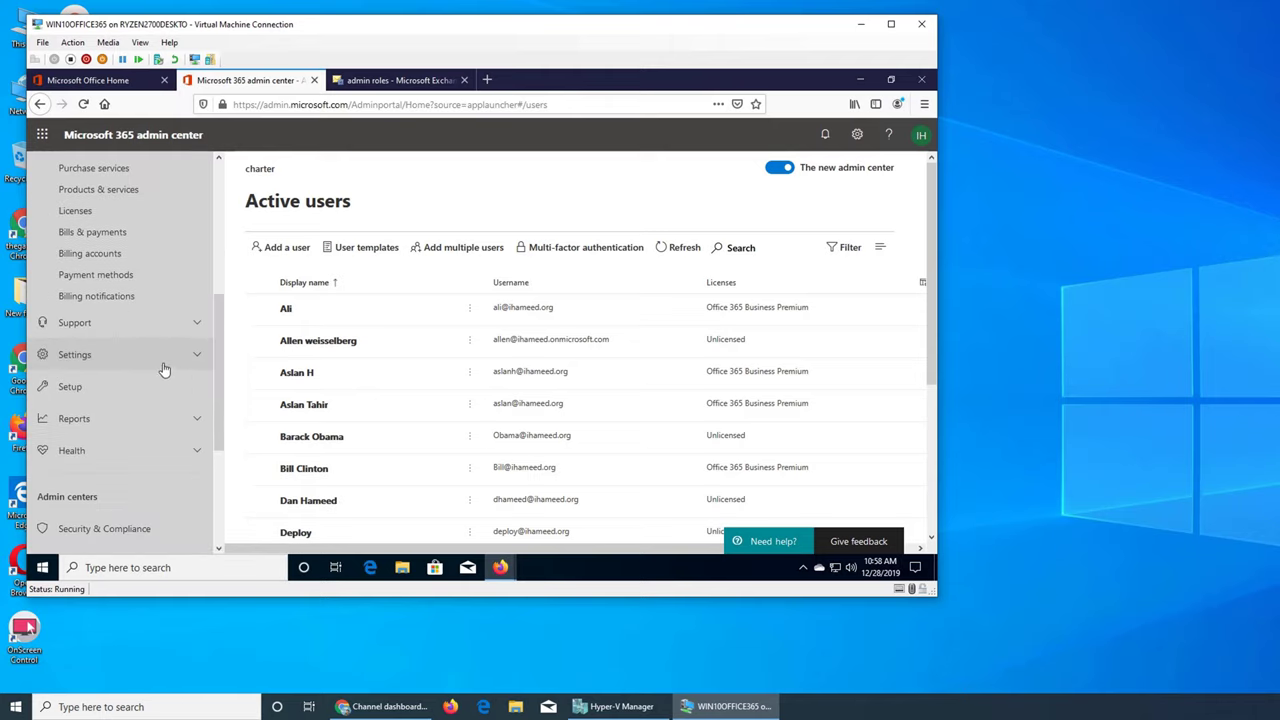
scroll(167, 367, down, 2)
scroll(167, 365, down, 2)
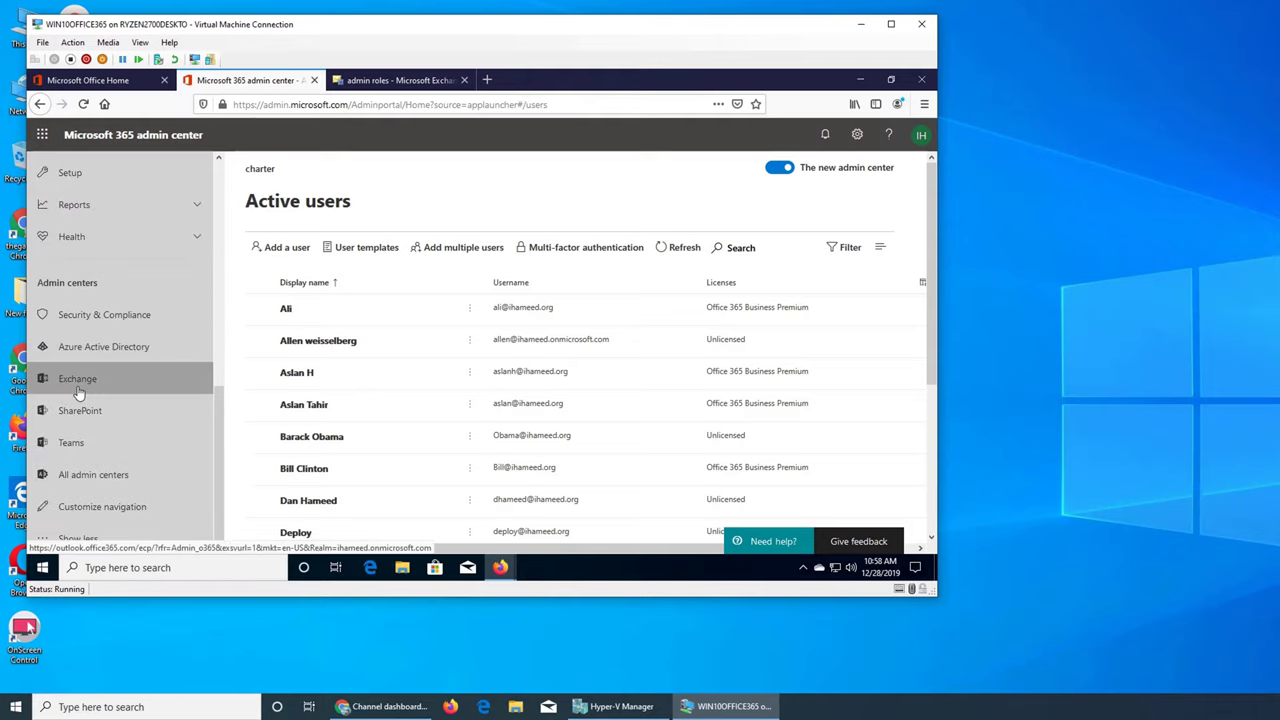
click(145, 373)
click(614, 80)
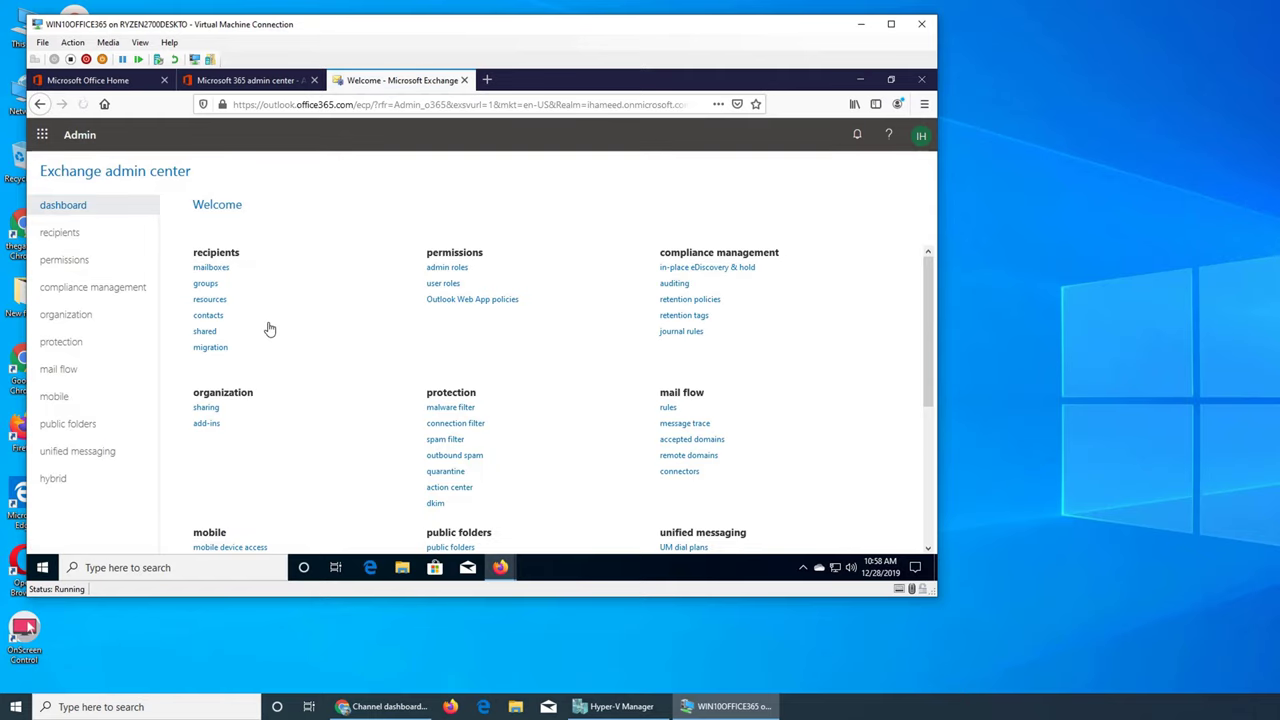
Look through organization and permissions, ending on the recipients mailbox list
click(66, 315)
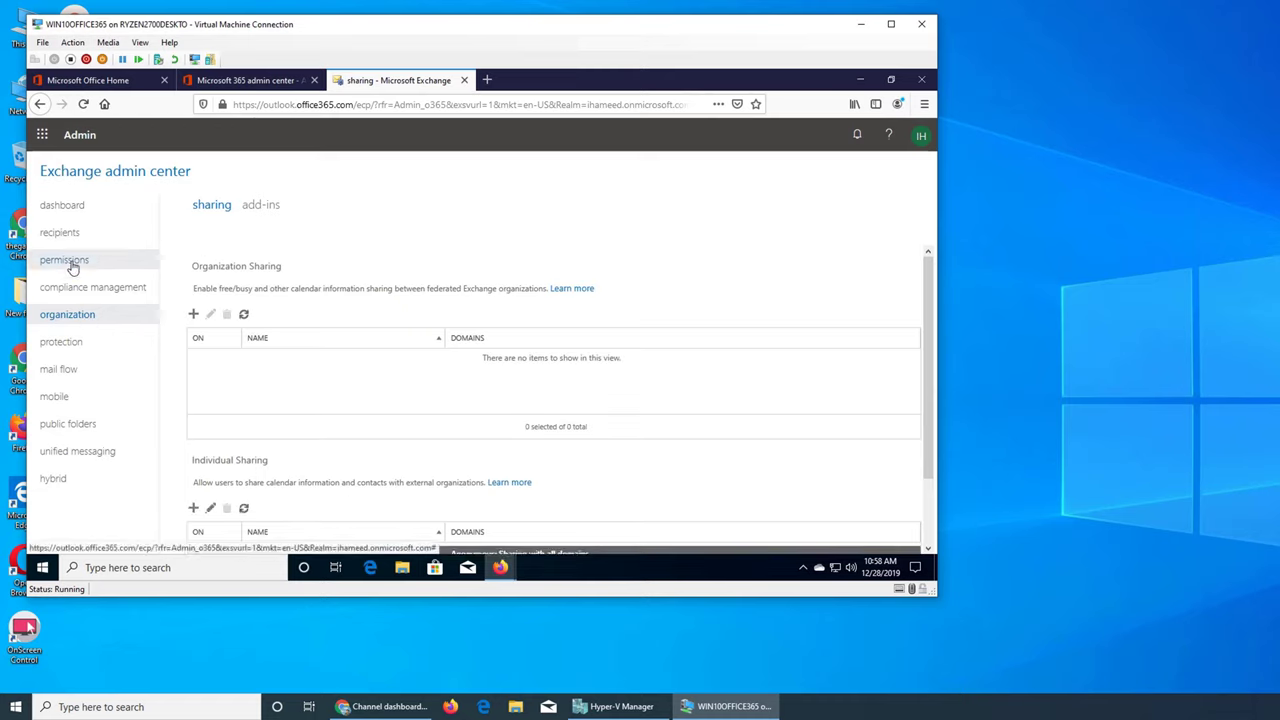
click(72, 265)
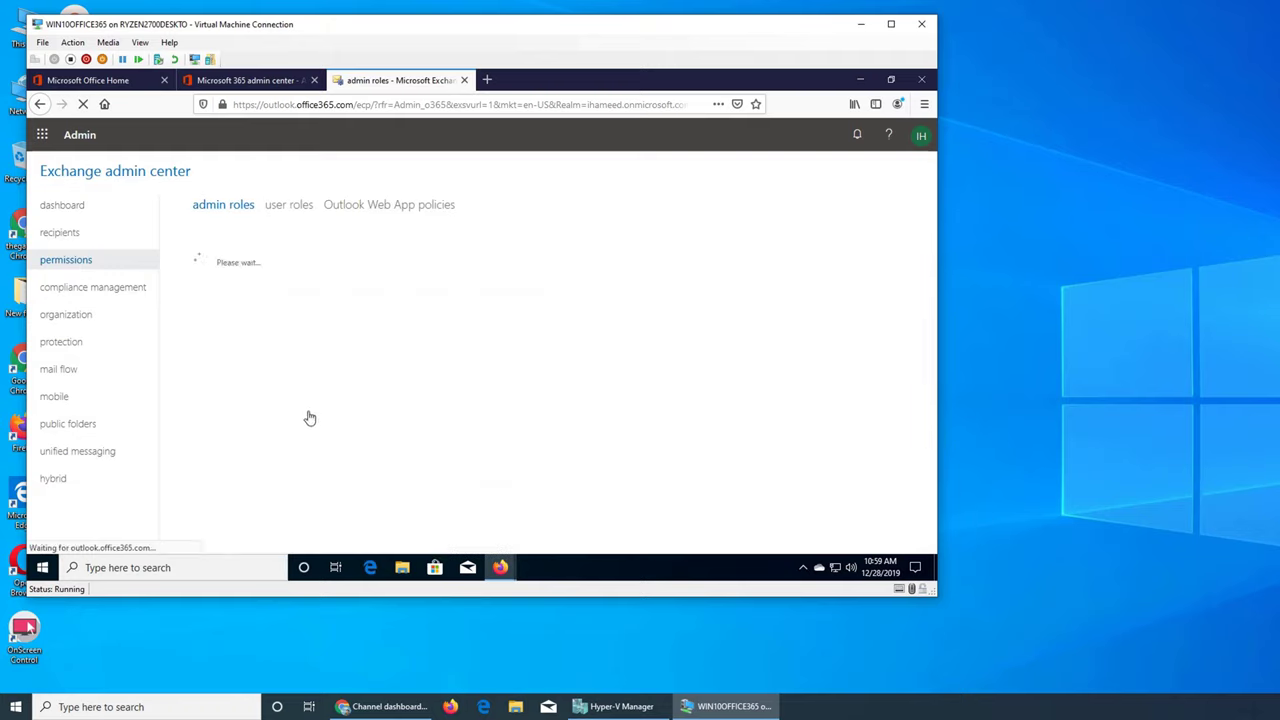
click(68, 238)
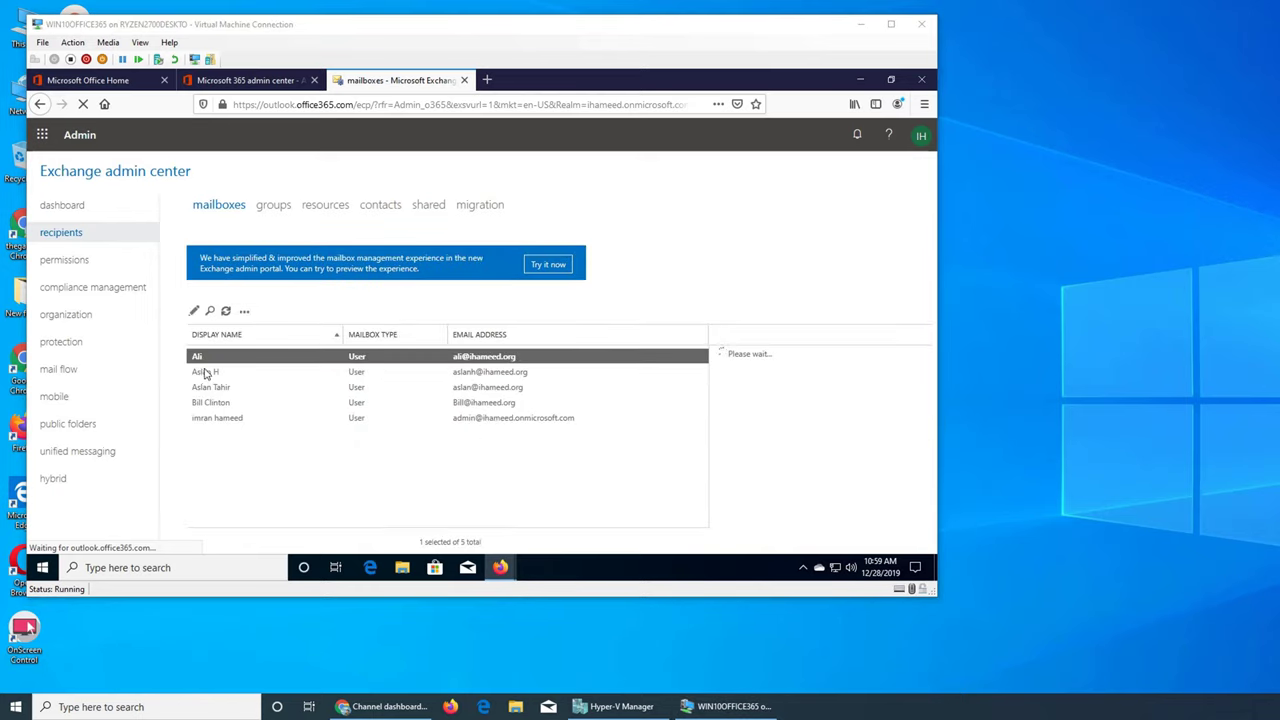
click(200, 358)
double_click(198, 358)
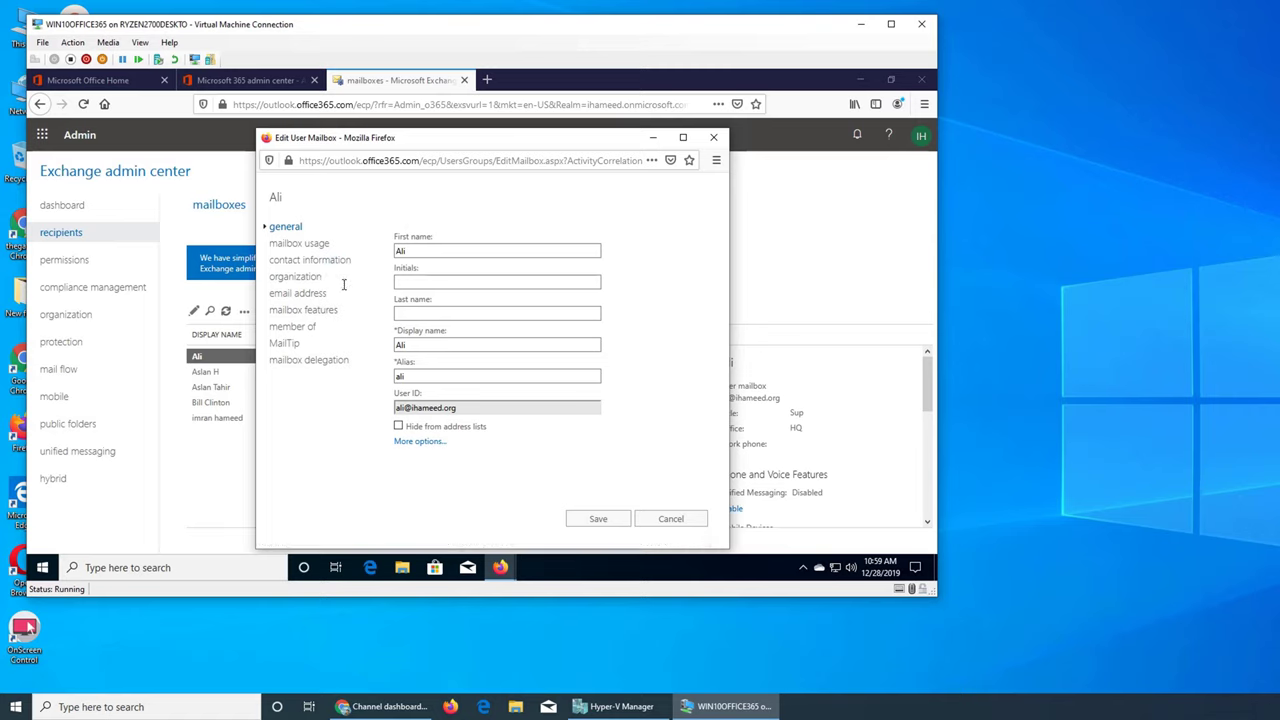
click(322, 310)
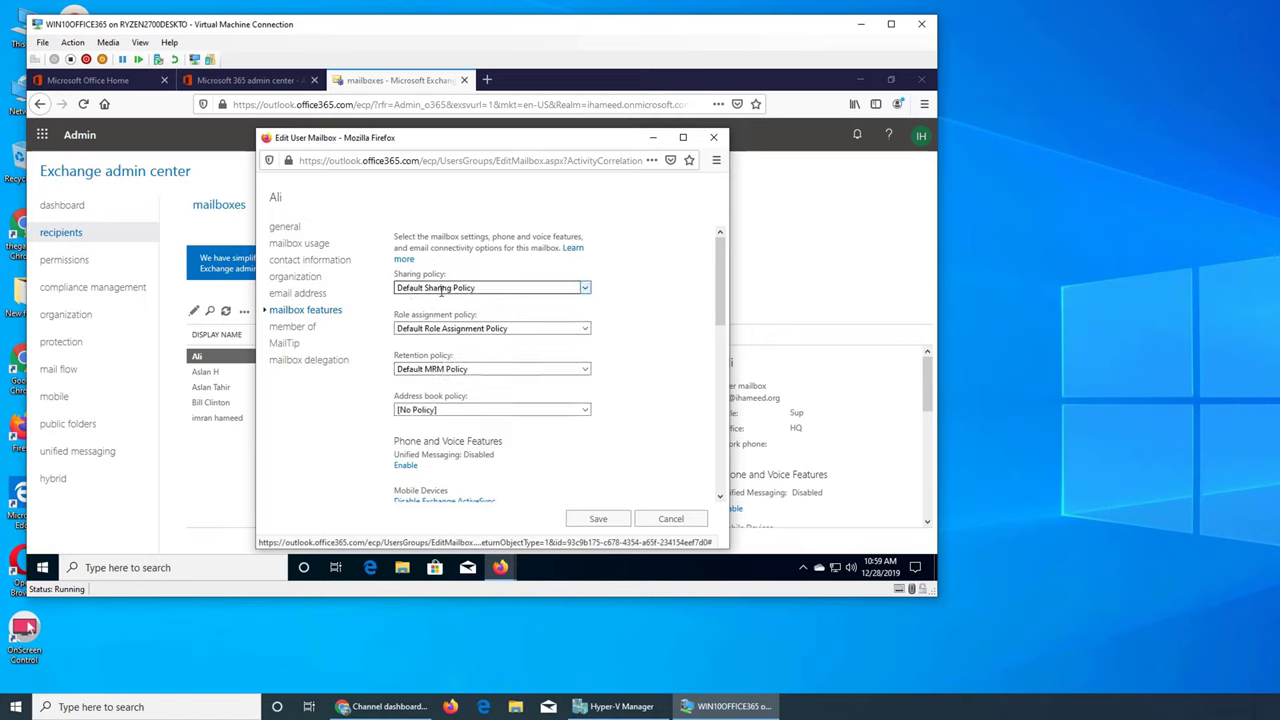
click(442, 290)
click(440, 301)
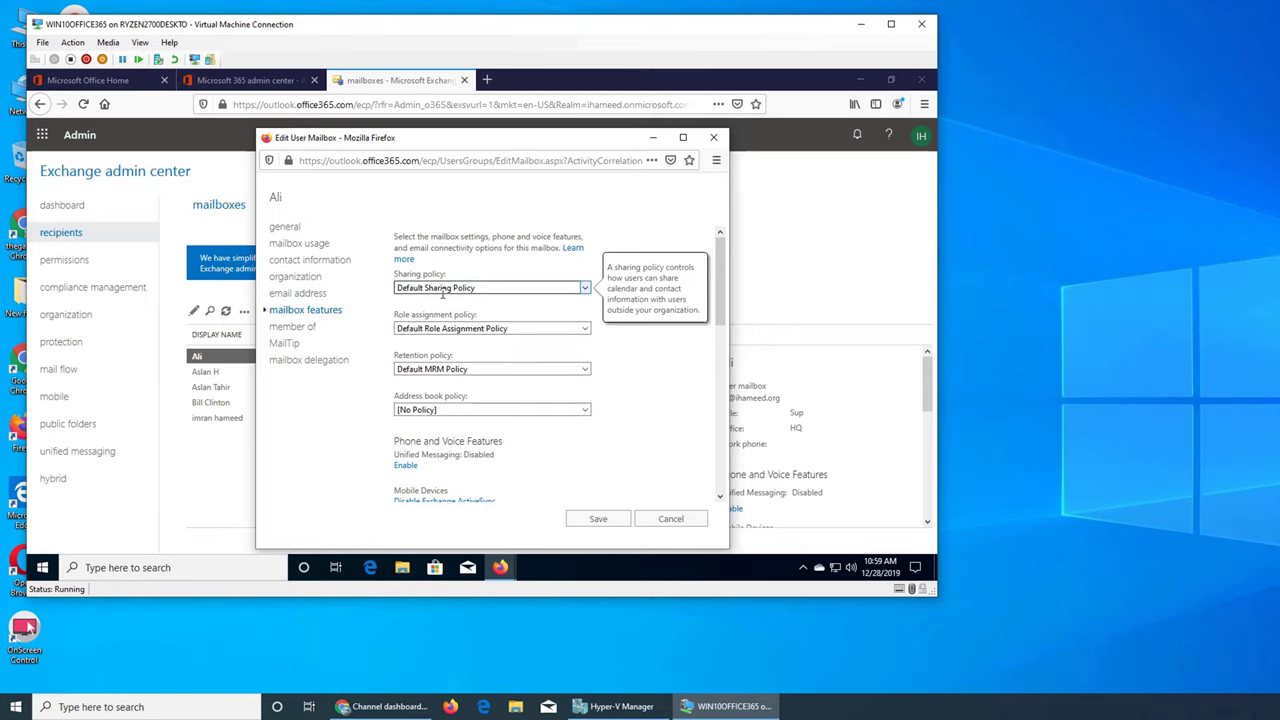
click(670, 518)
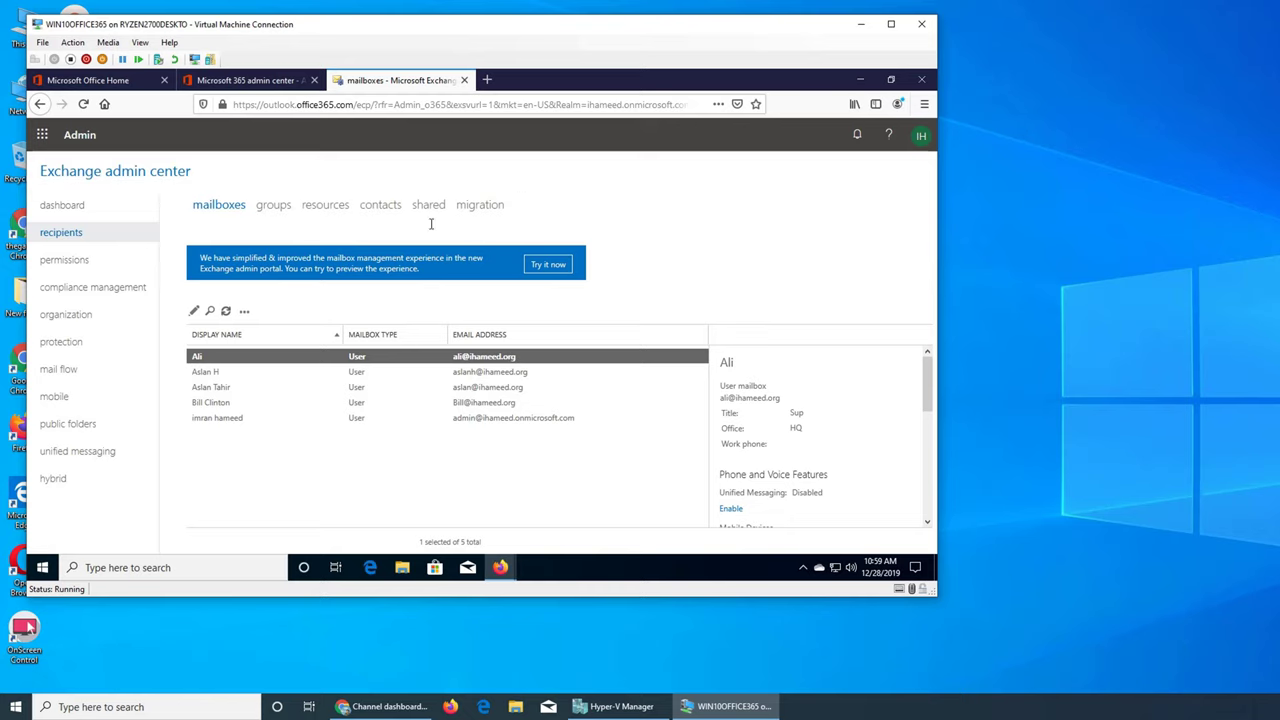
Go to organization sharing and begin a new organization relationship
click(86, 312)
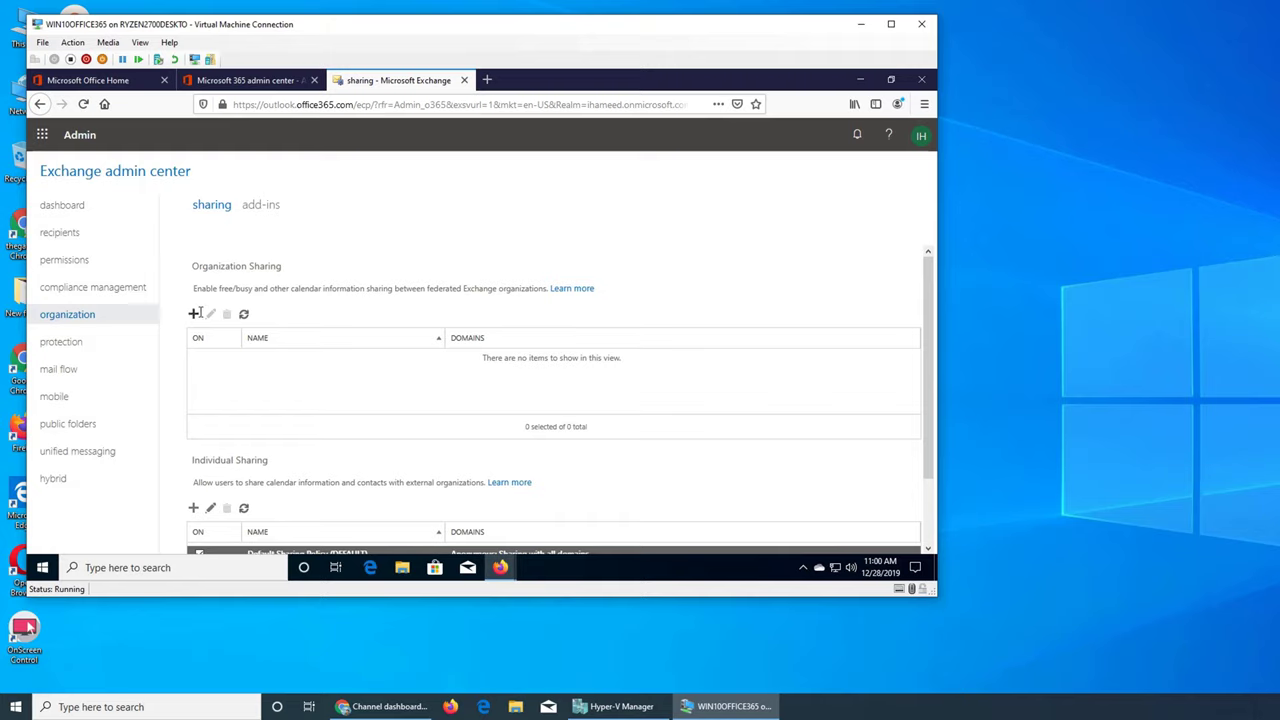
click(194, 313)
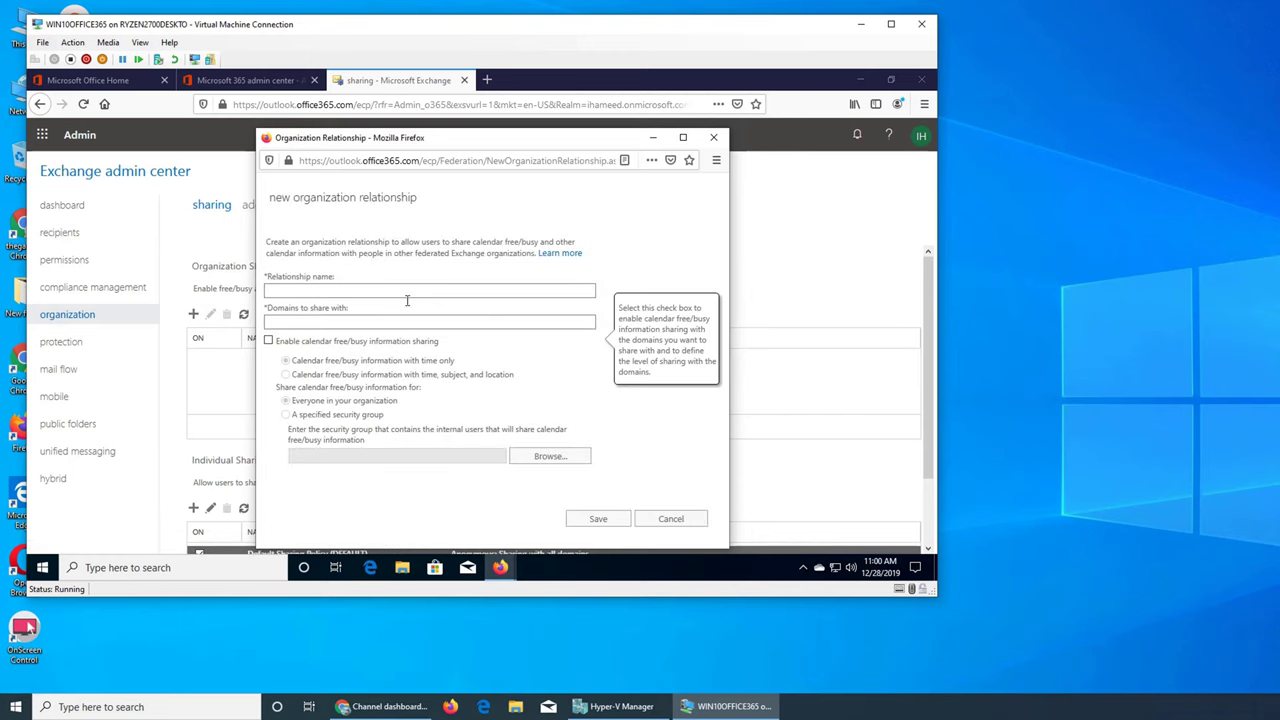
Tick 'Enable calendar free/busy information sharing' in the new organization relationship form
click(315, 322)
click(268, 341)
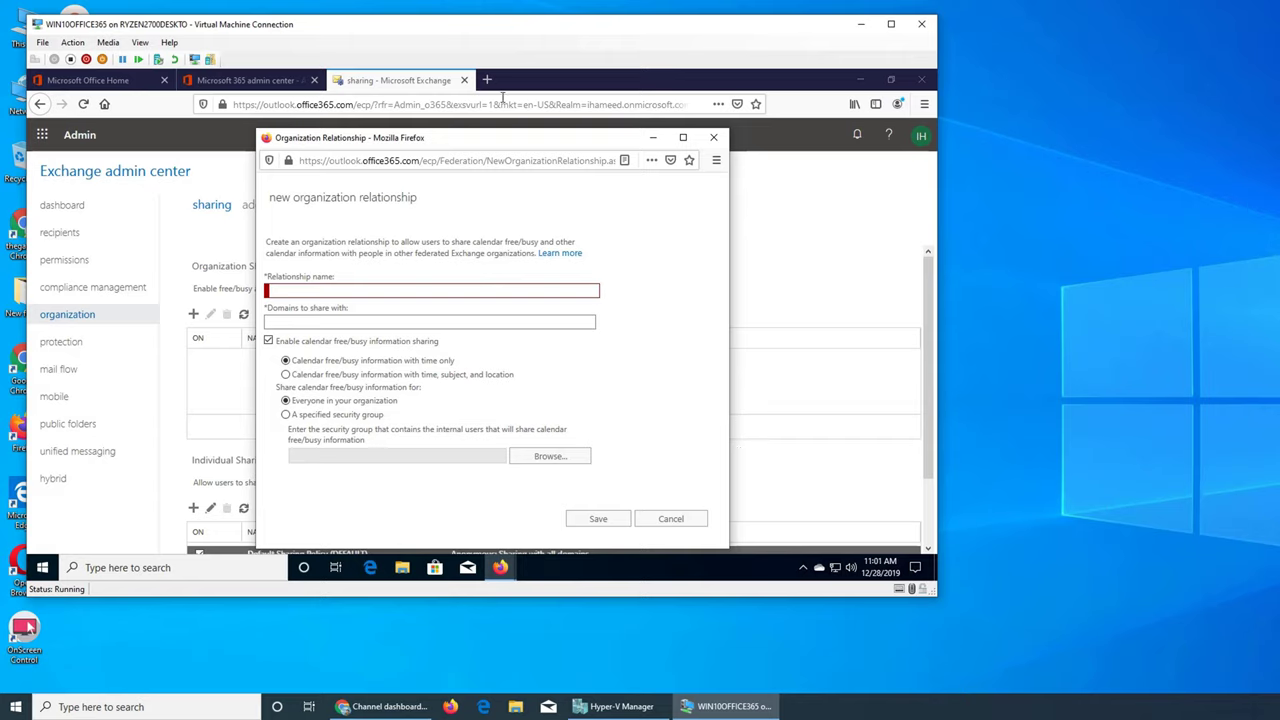
click(500, 567)
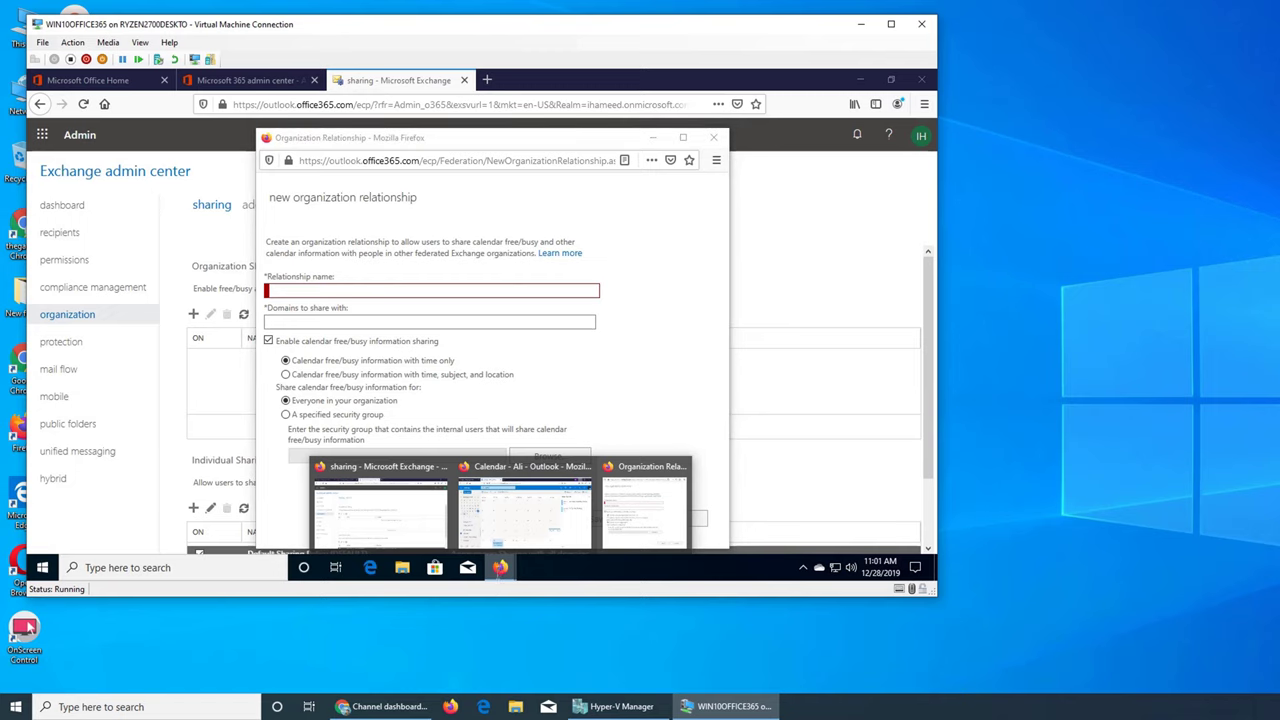
Glance at Outlook's December month calendar, then bring back the organization relationship form
click(521, 516)
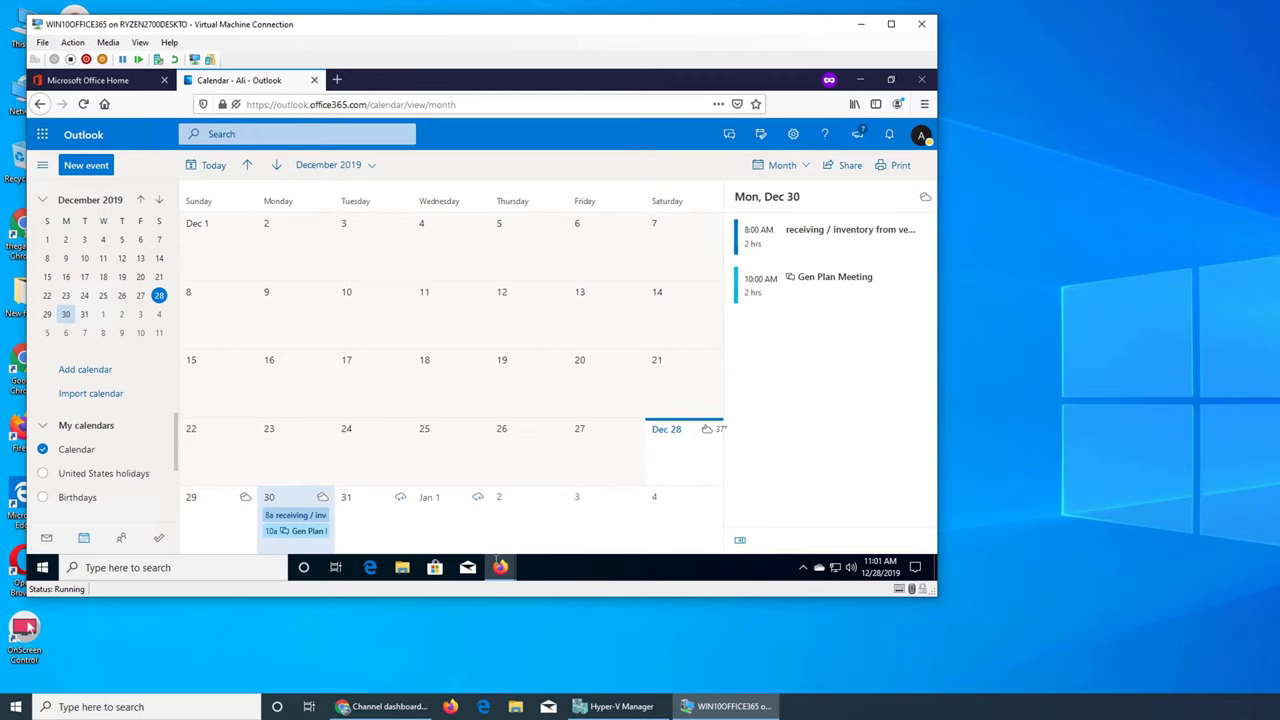
mouse_move(500, 567)
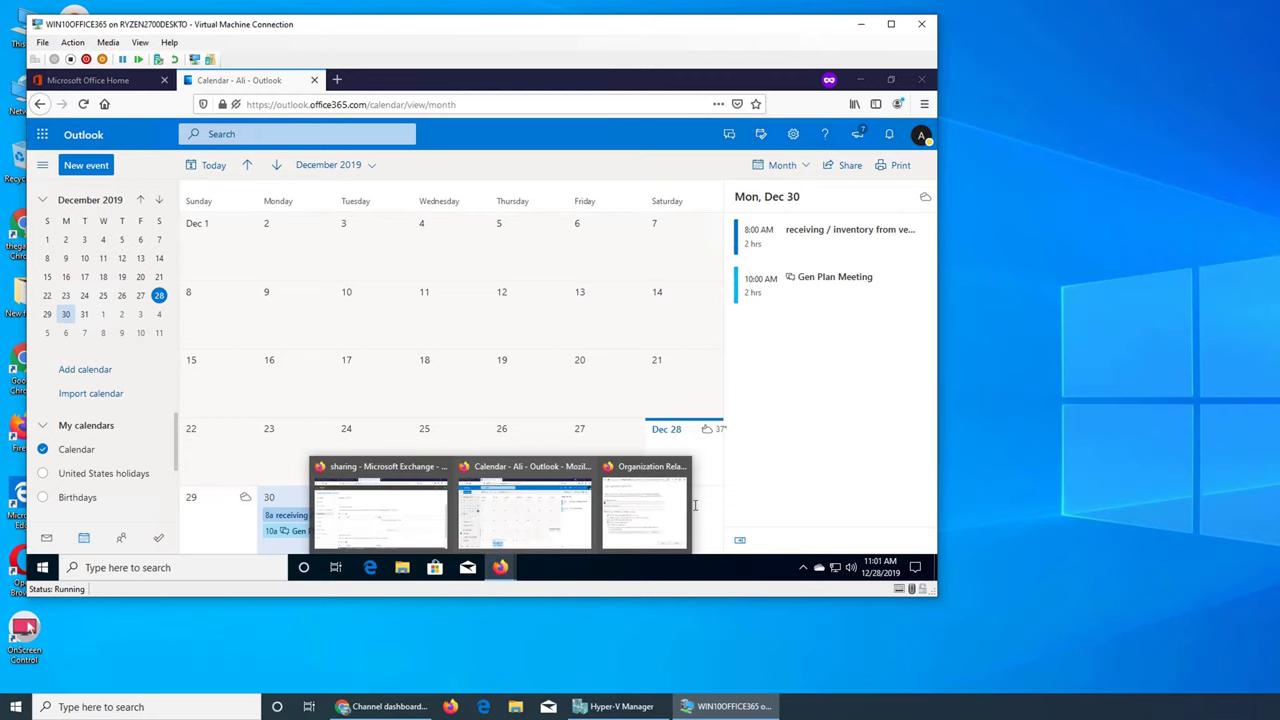
click(648, 505)
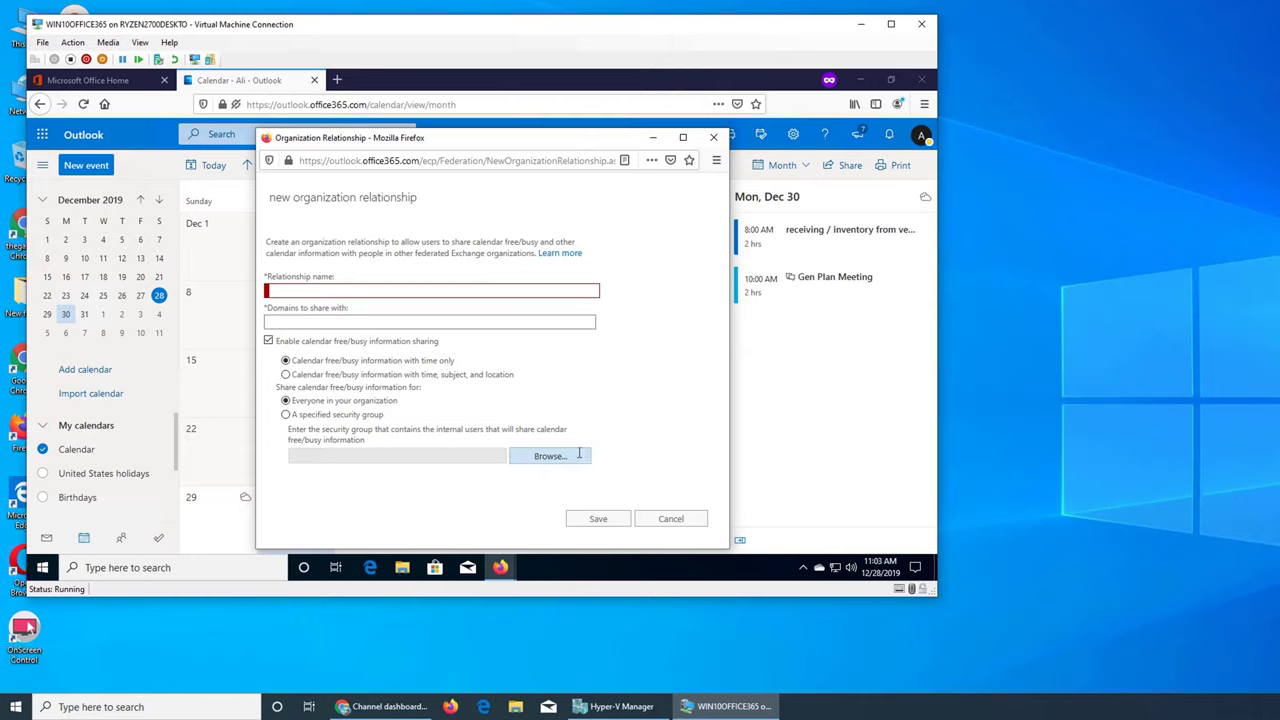
Select 'A specified security group' for free/busy sharing
click(286, 414)
click(565, 460)
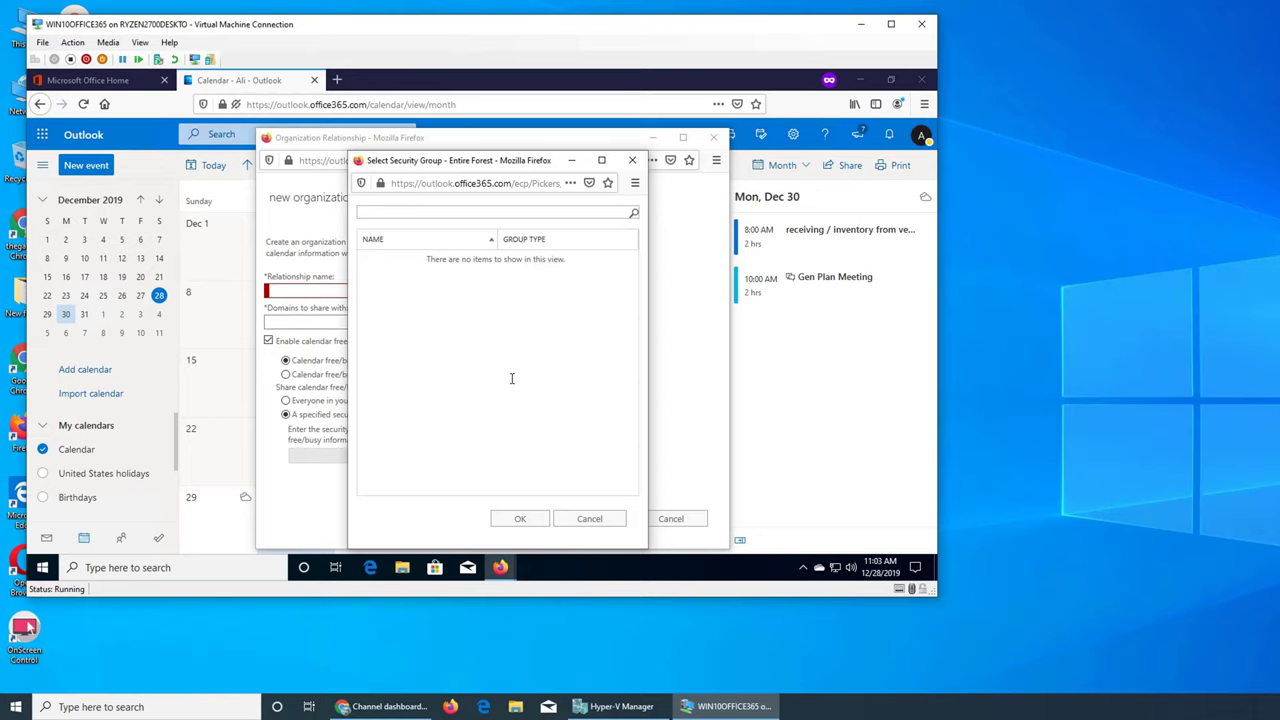
click(598, 524)
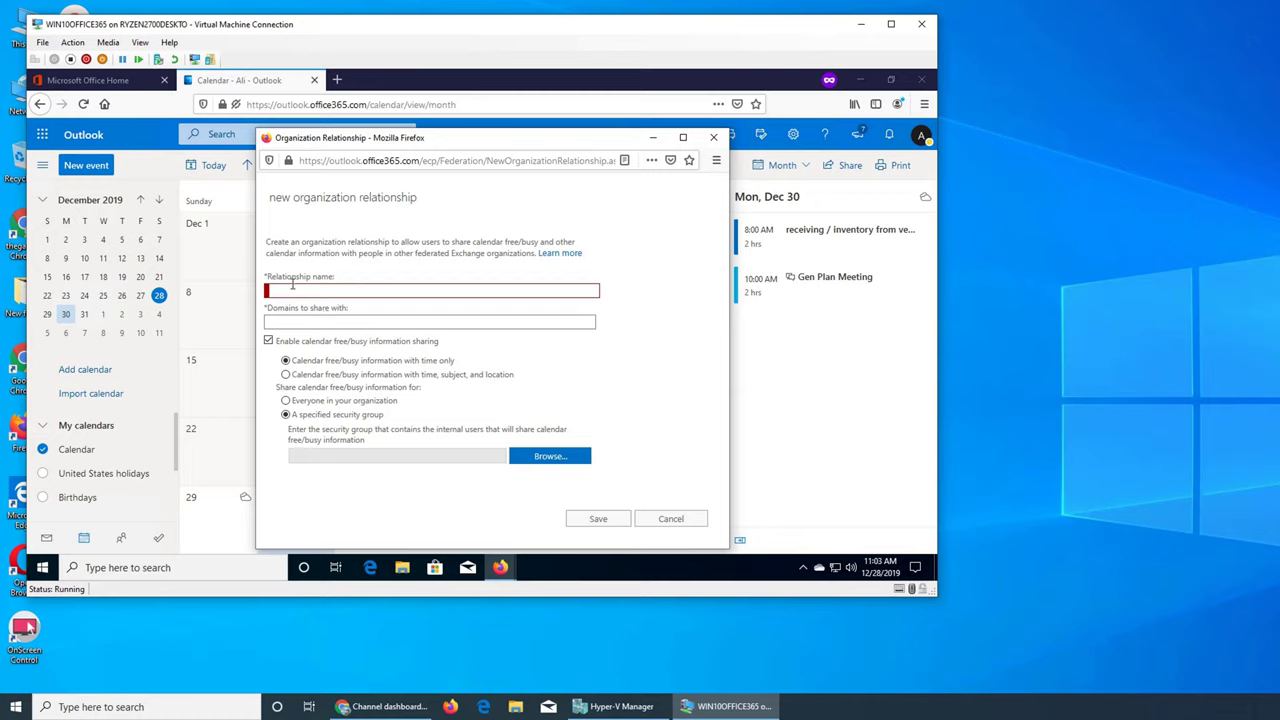
Cancel the organization relationship dialog and return to the Exchange admin center window
click(671, 518)
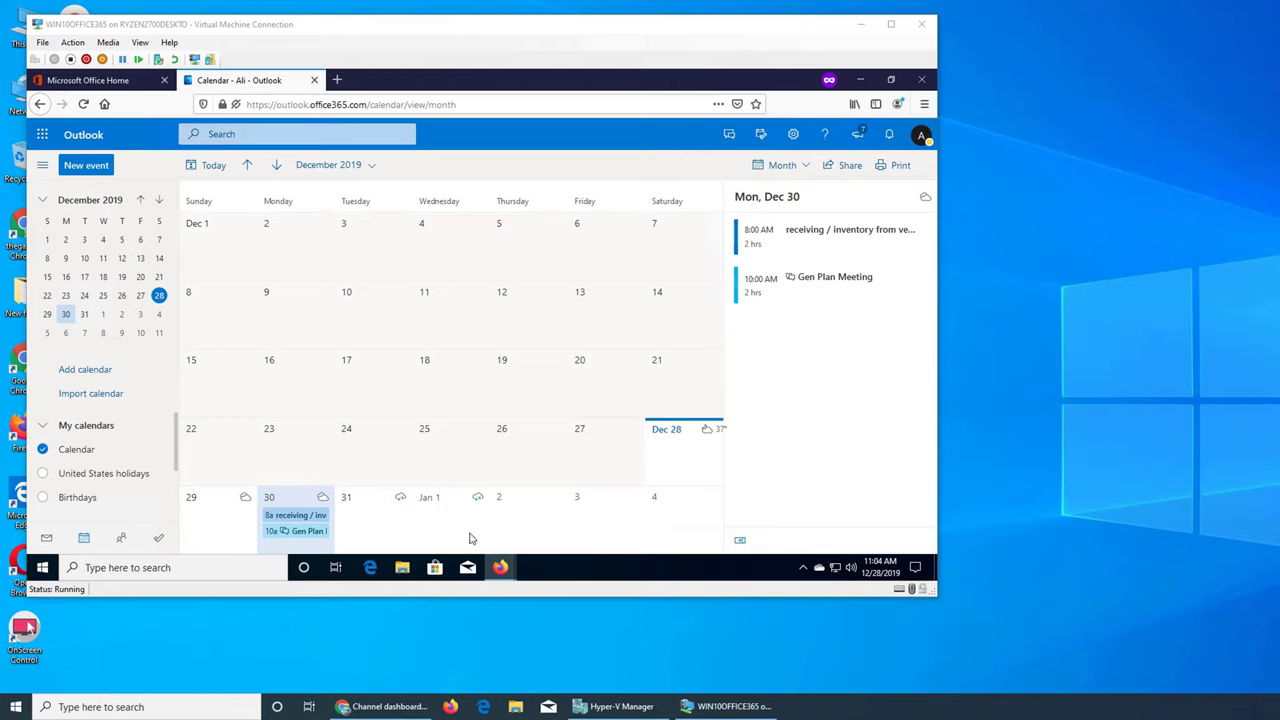
mouse_move(502, 572)
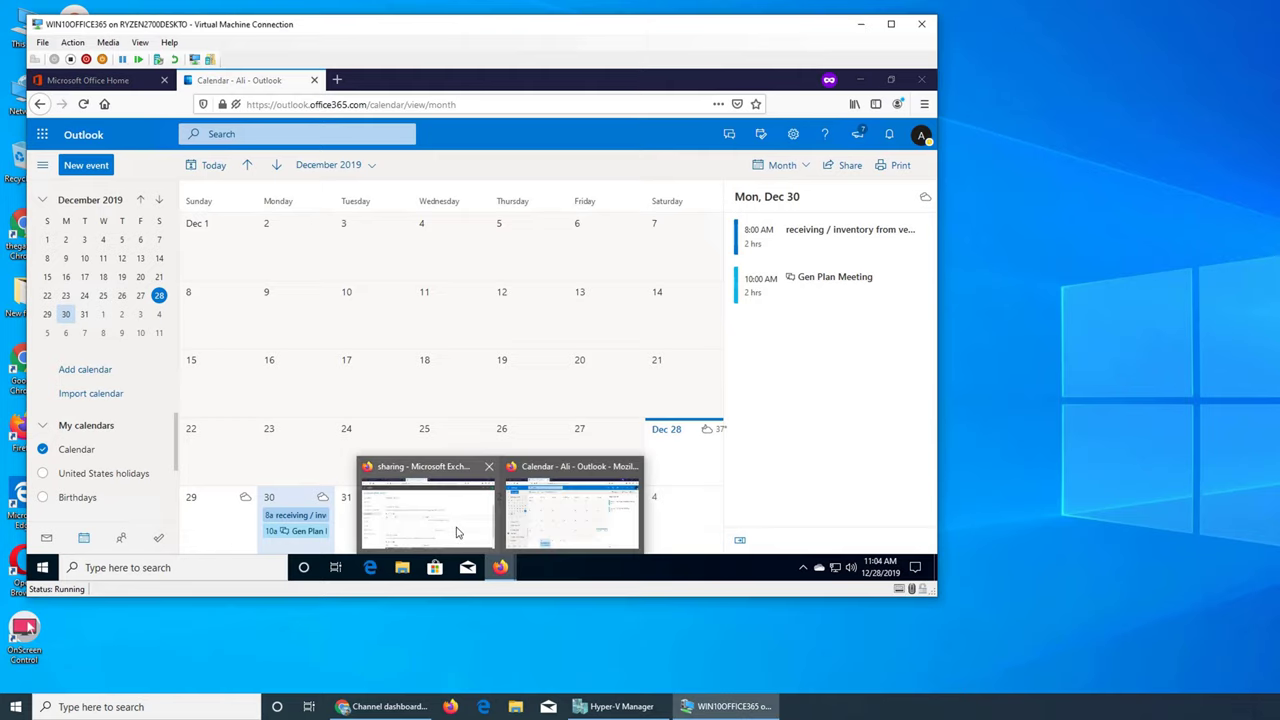
click(457, 530)
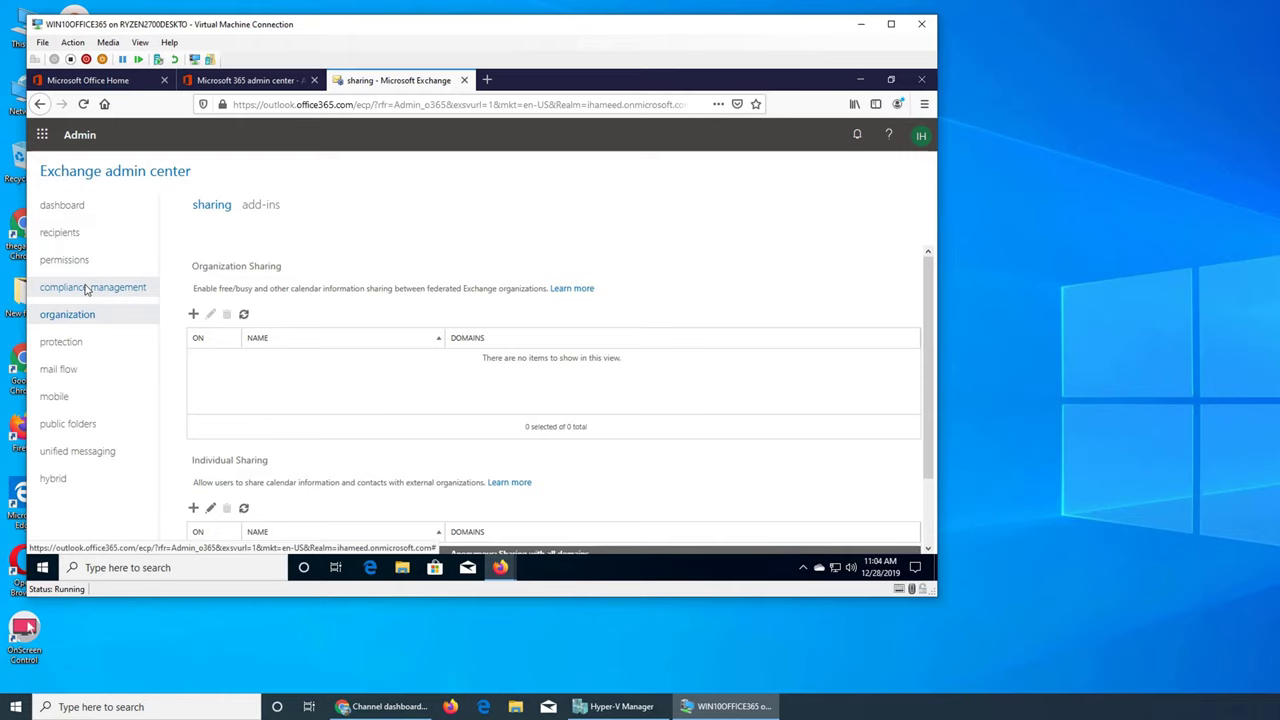
Navigate to recipients > groups and open the New group menu
click(86, 288)
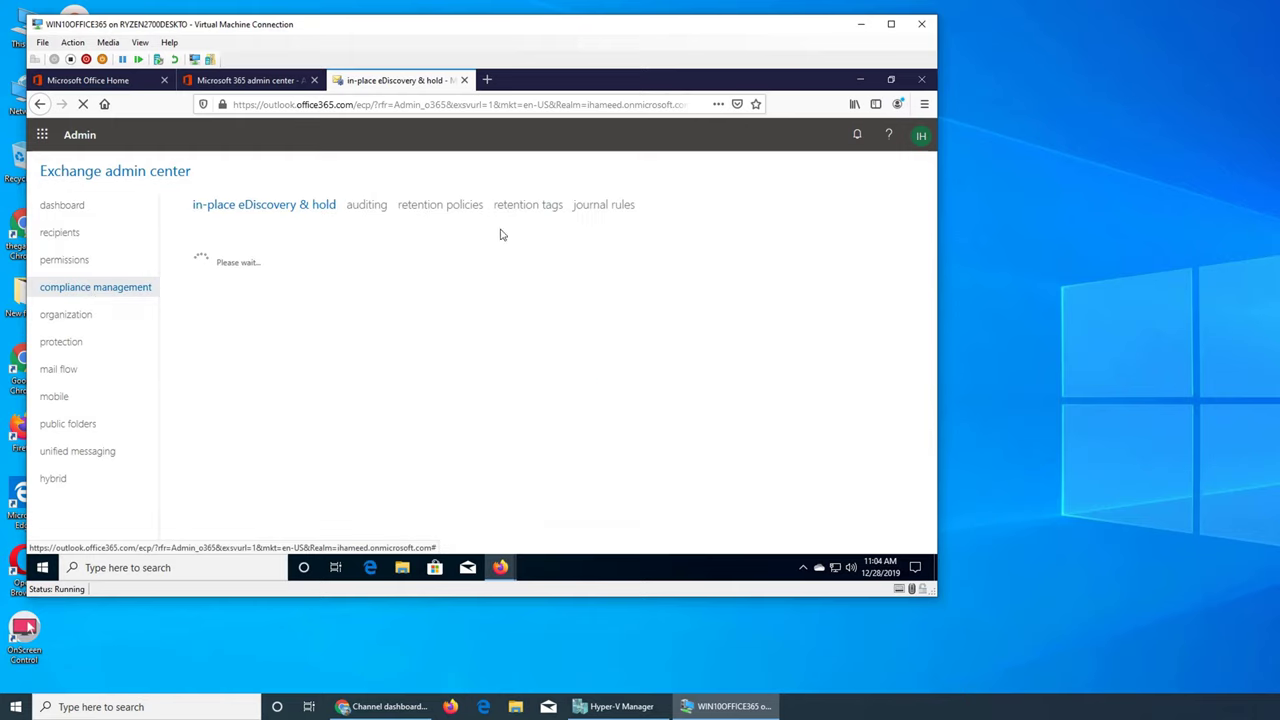
click(78, 262)
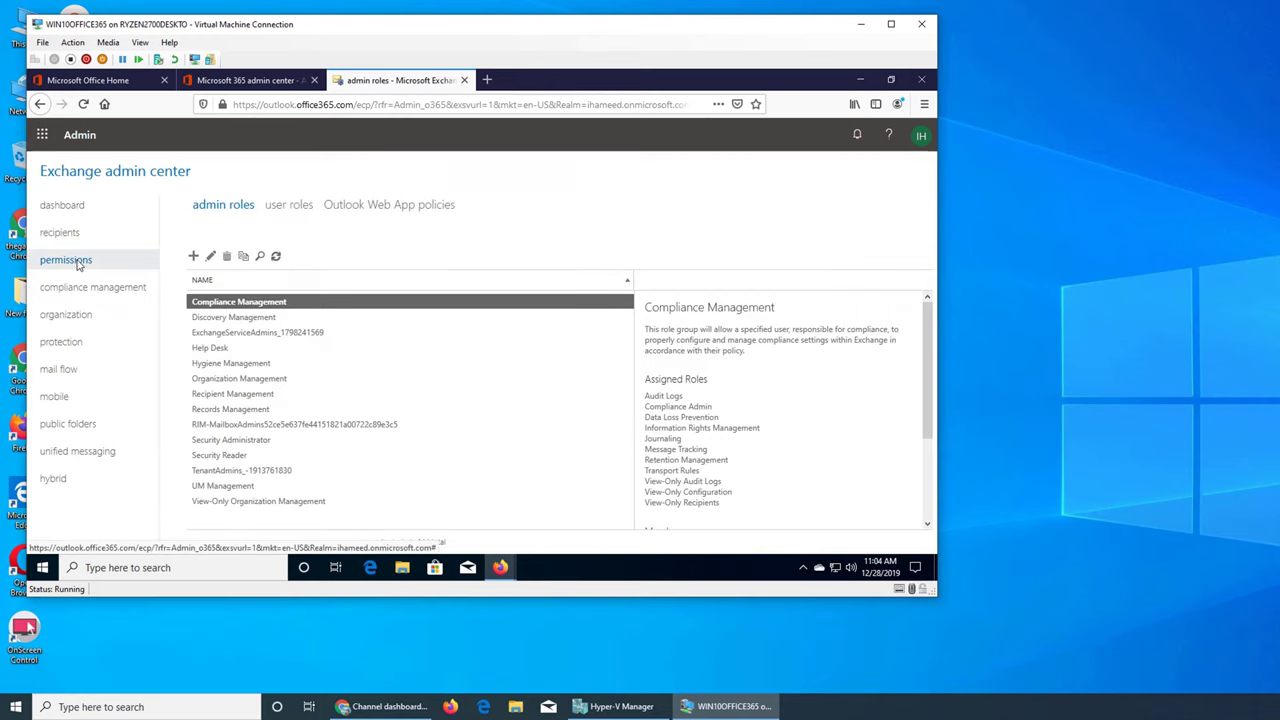
click(79, 238)
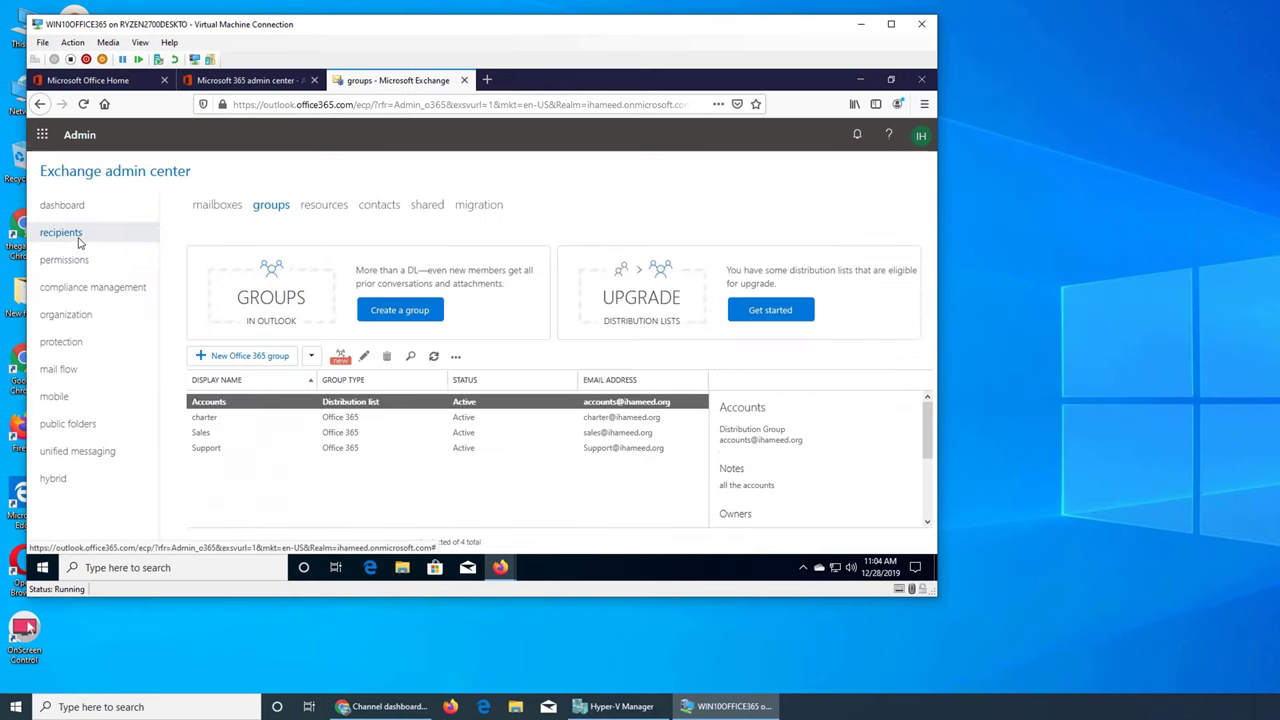
click(208, 208)
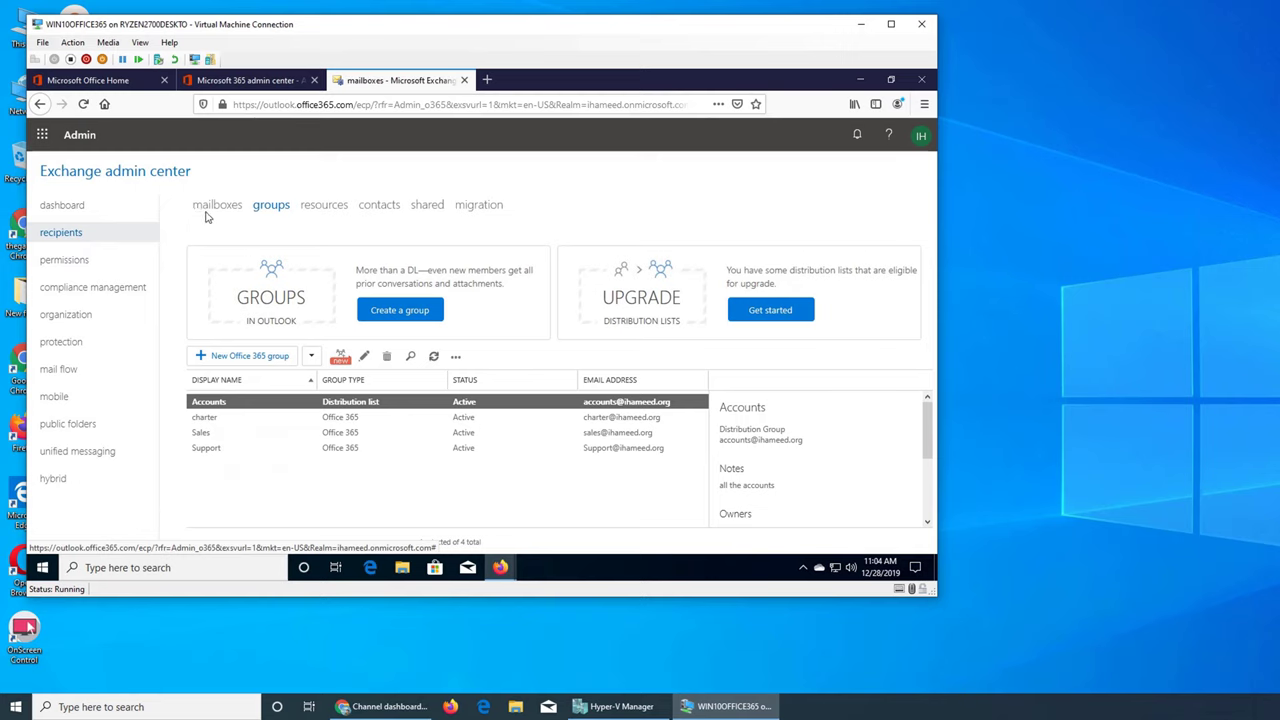
click(267, 207)
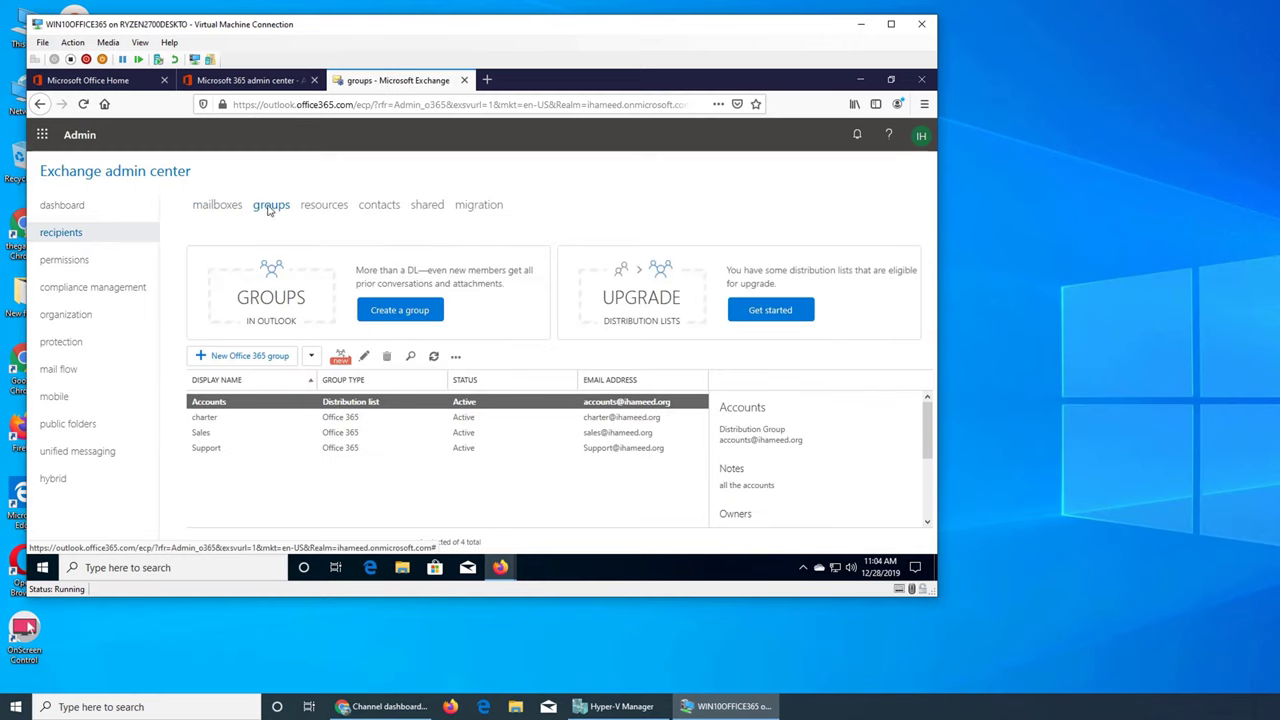
click(312, 357)
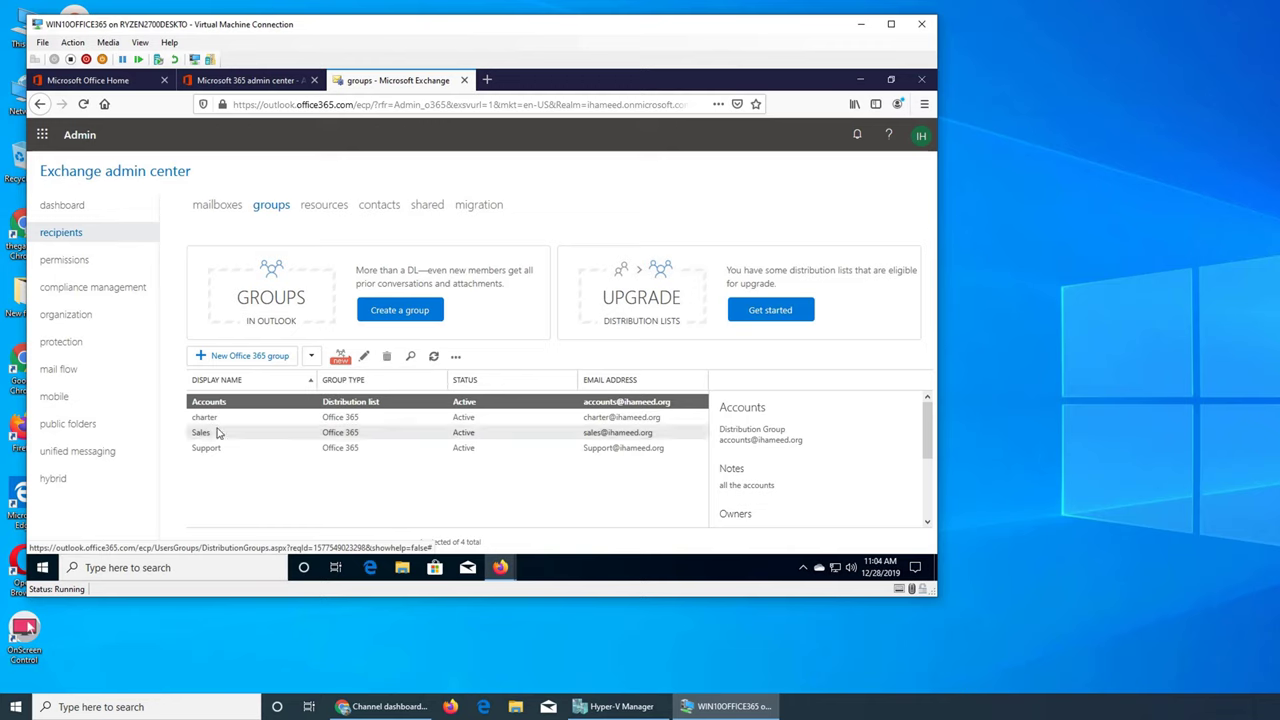
click(312, 357)
Start a mail-enabled security group named IT, with IT as alias and email address
click(332, 396)
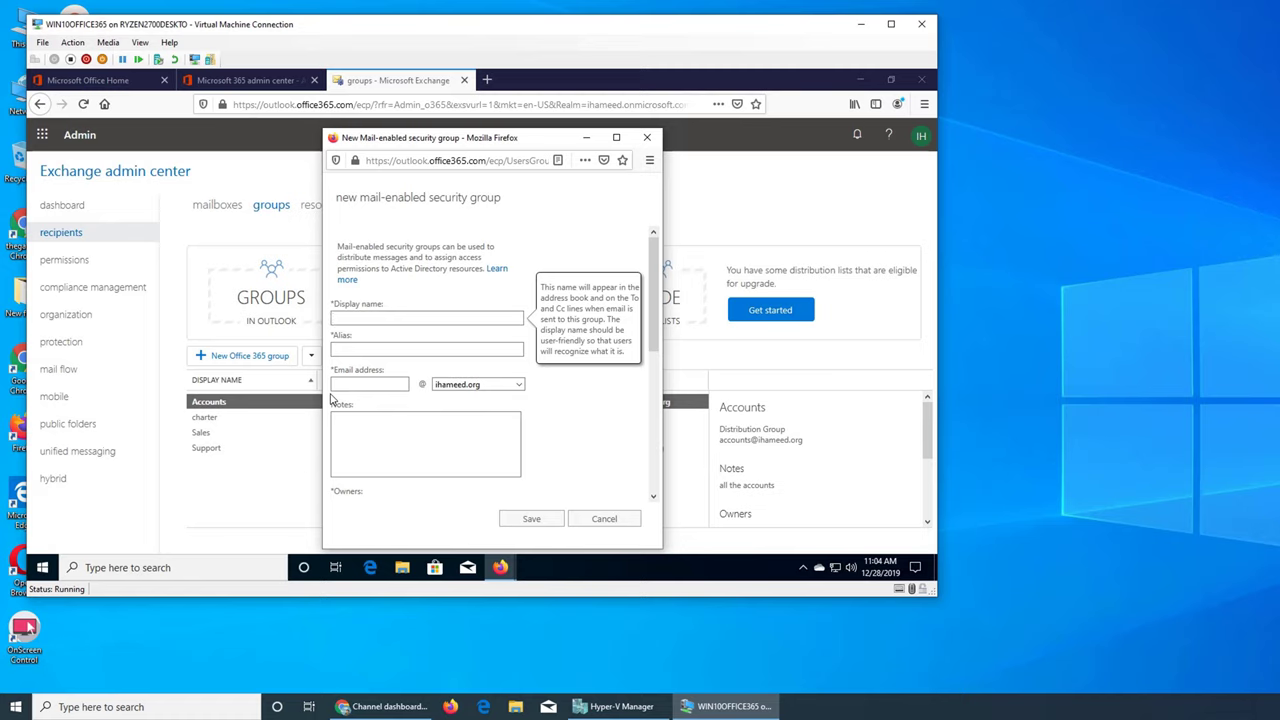
text(IT)
key(Tab)
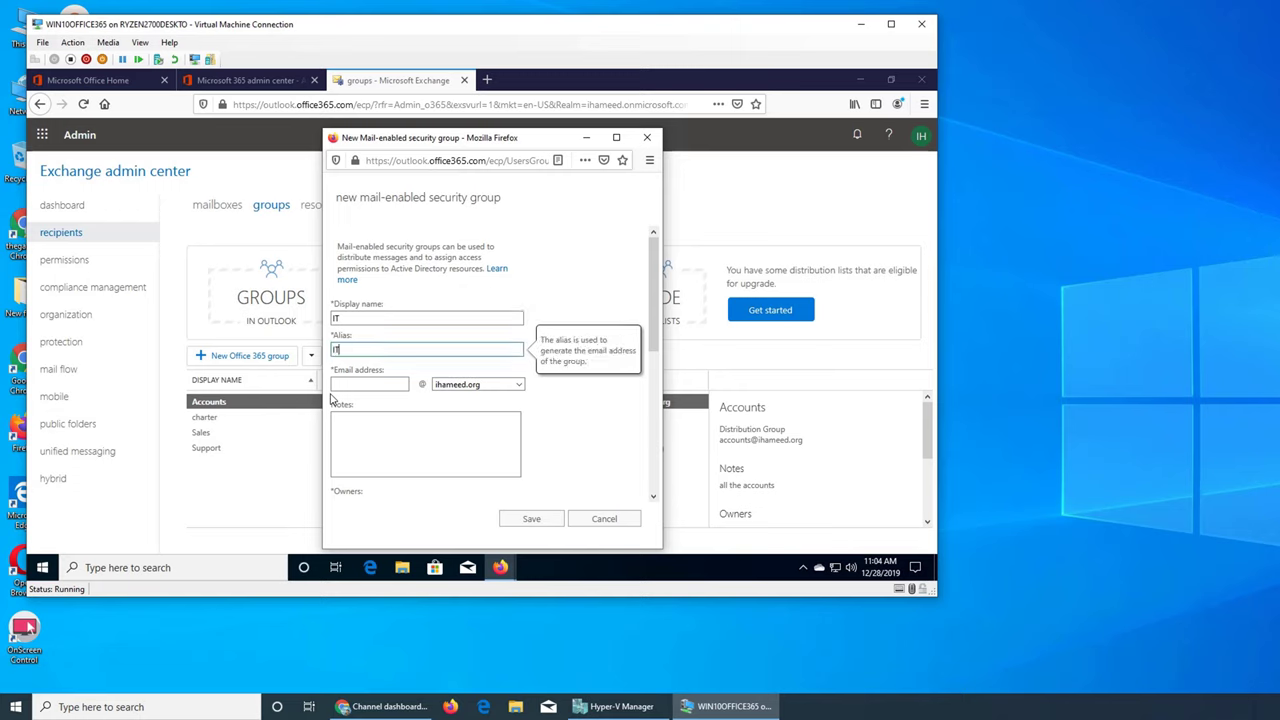
key(Tab)
click(333, 398)
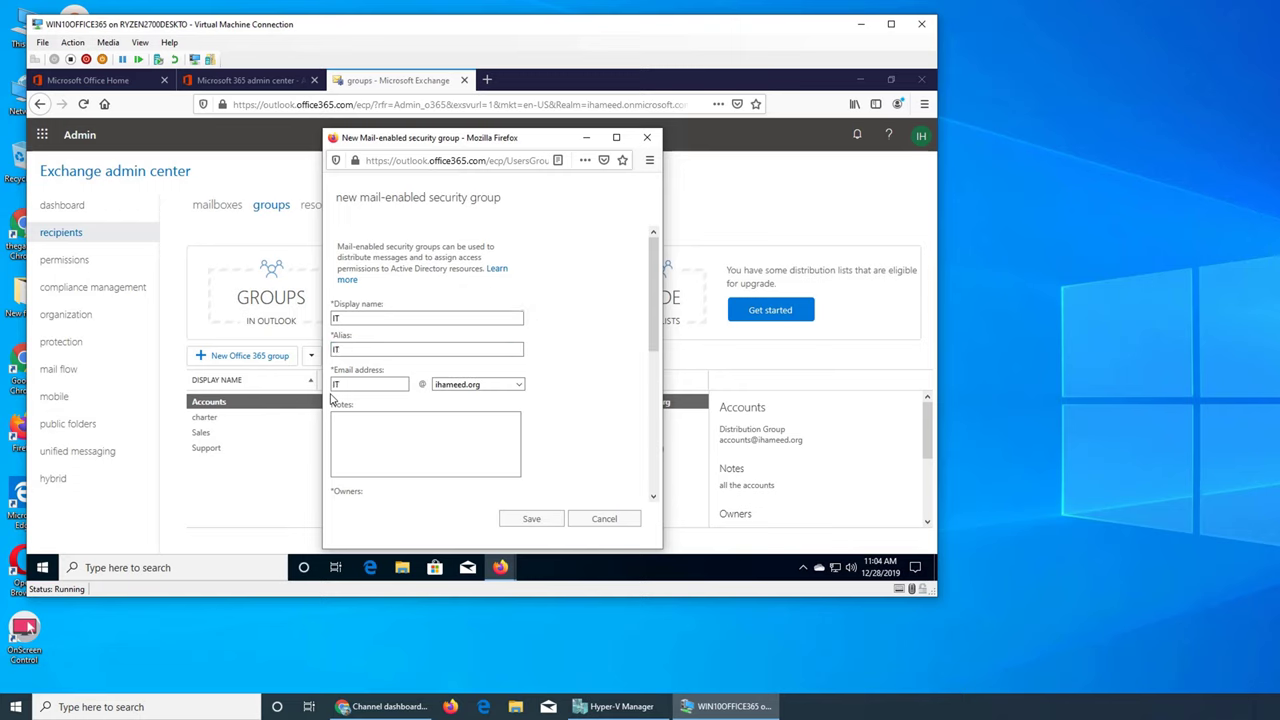
Add the note 'it security group for calendar sharing', fix the spelling, and save the group
click(409, 449)
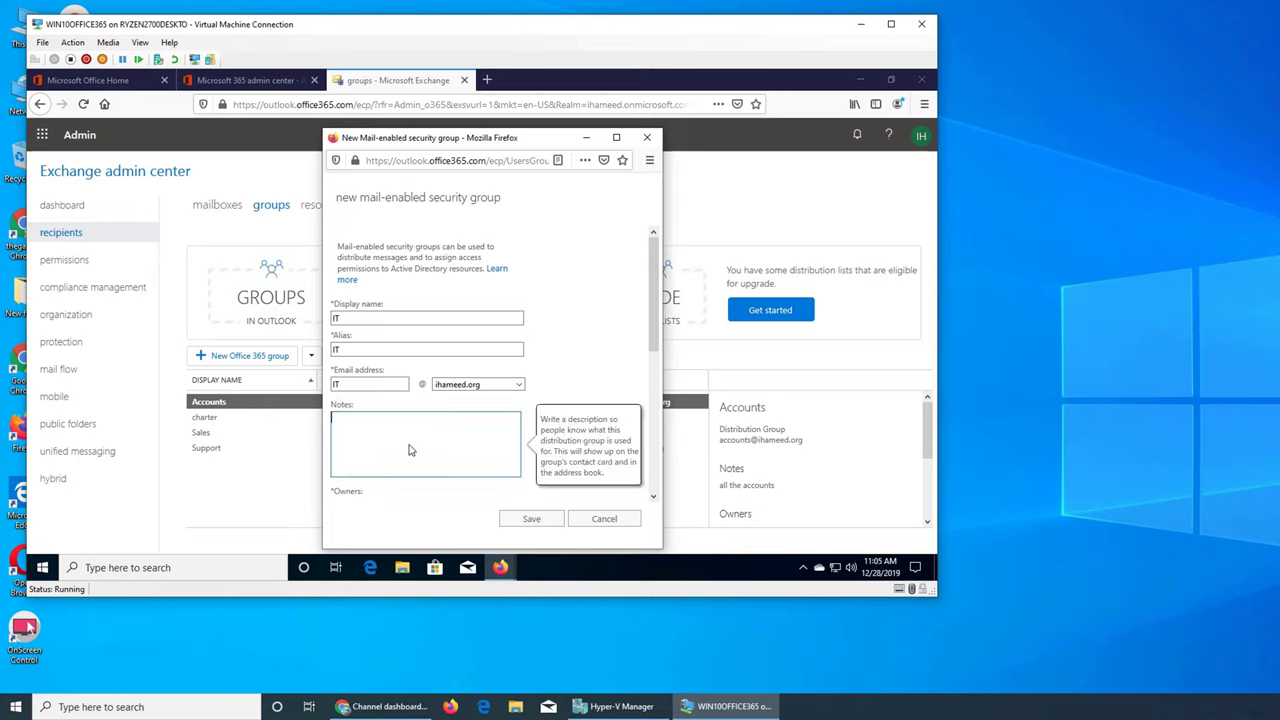
text(it security group for email)
key(BackSpace)
key(BackSpace)
key(BackSpace)
key(BackSpace)
key(BackSpace)
text(calender sharing)
right_click(417, 418)
click(477, 187)
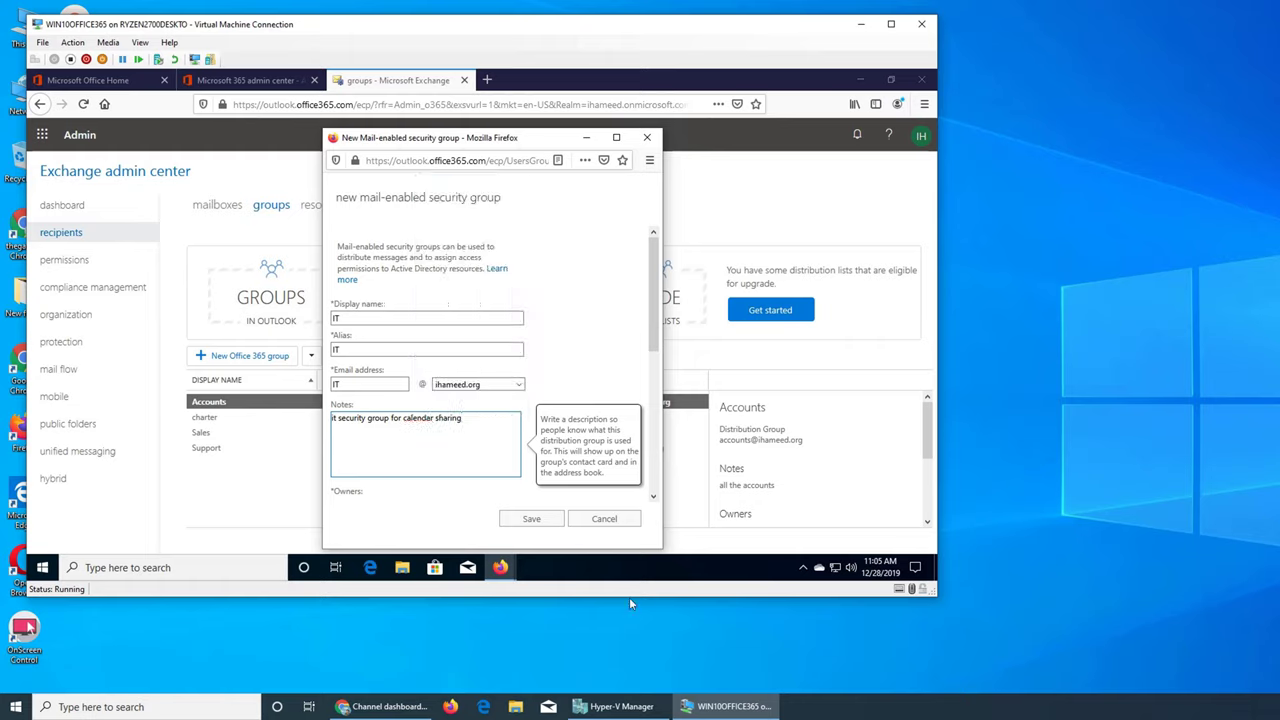
click(528, 519)
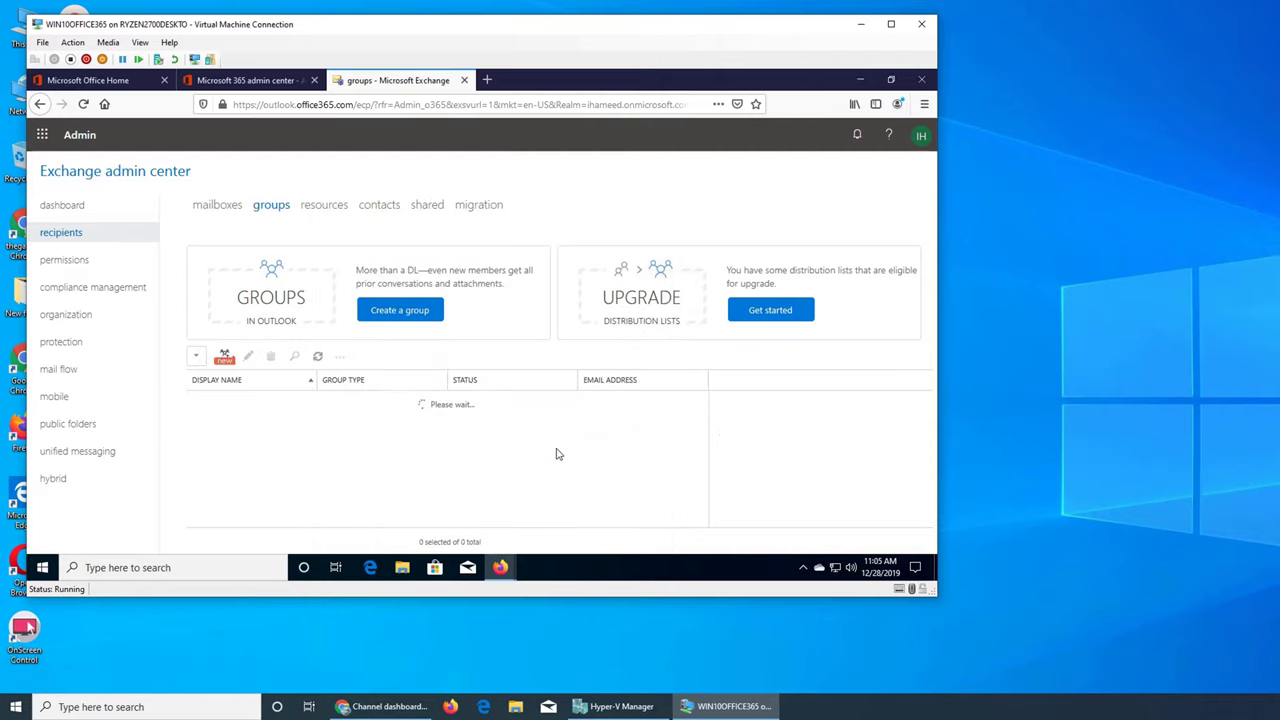
click(249, 84)
click(362, 84)
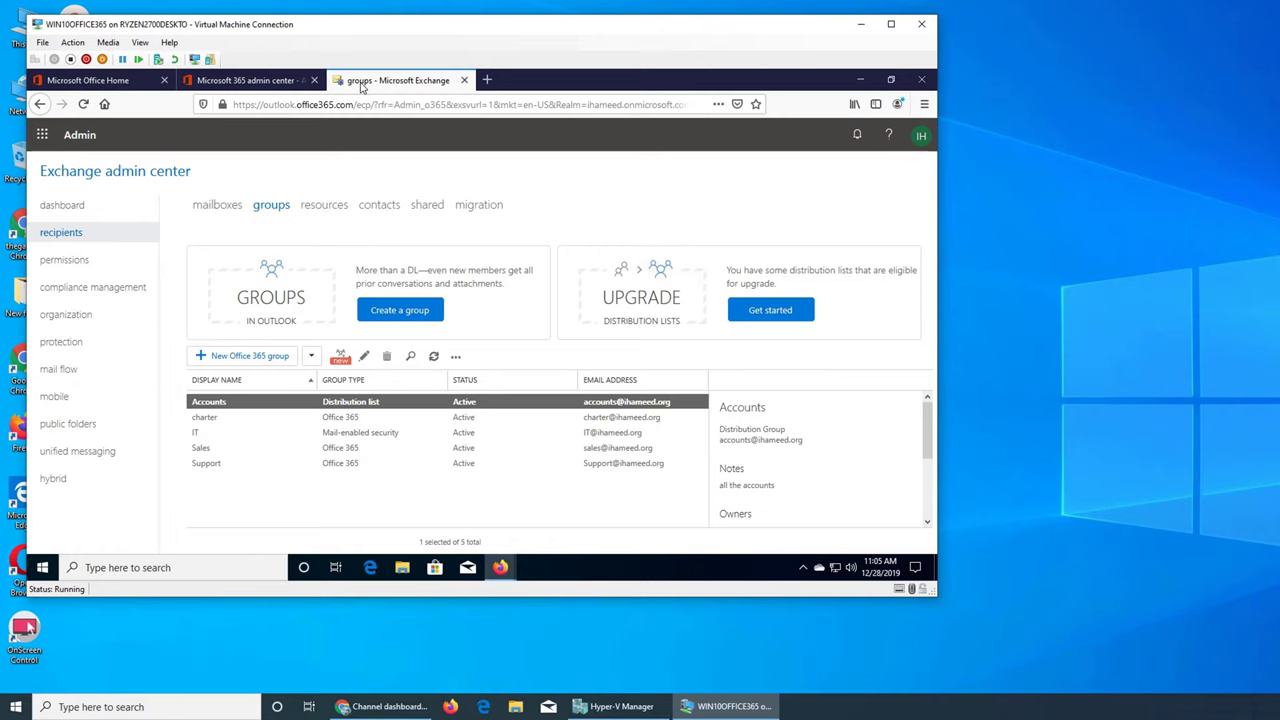
Return to organization sharing and begin another new organization relationship
click(272, 82)
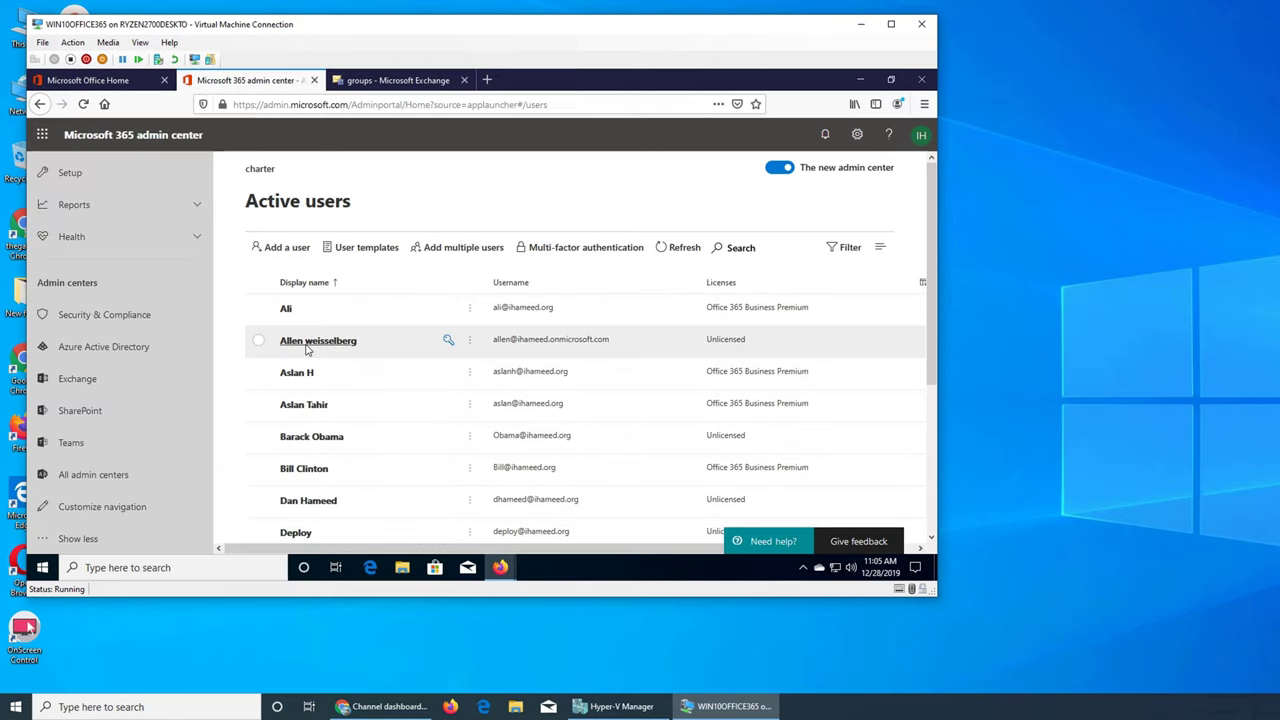
click(360, 84)
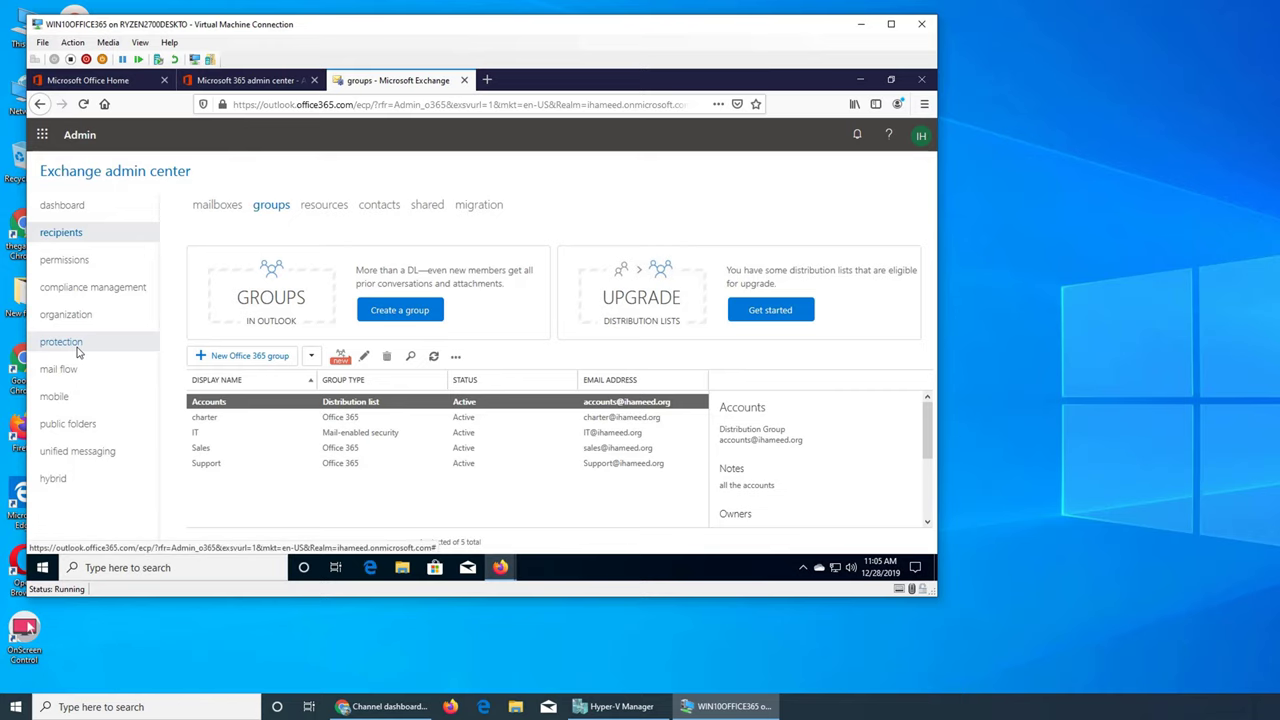
click(68, 315)
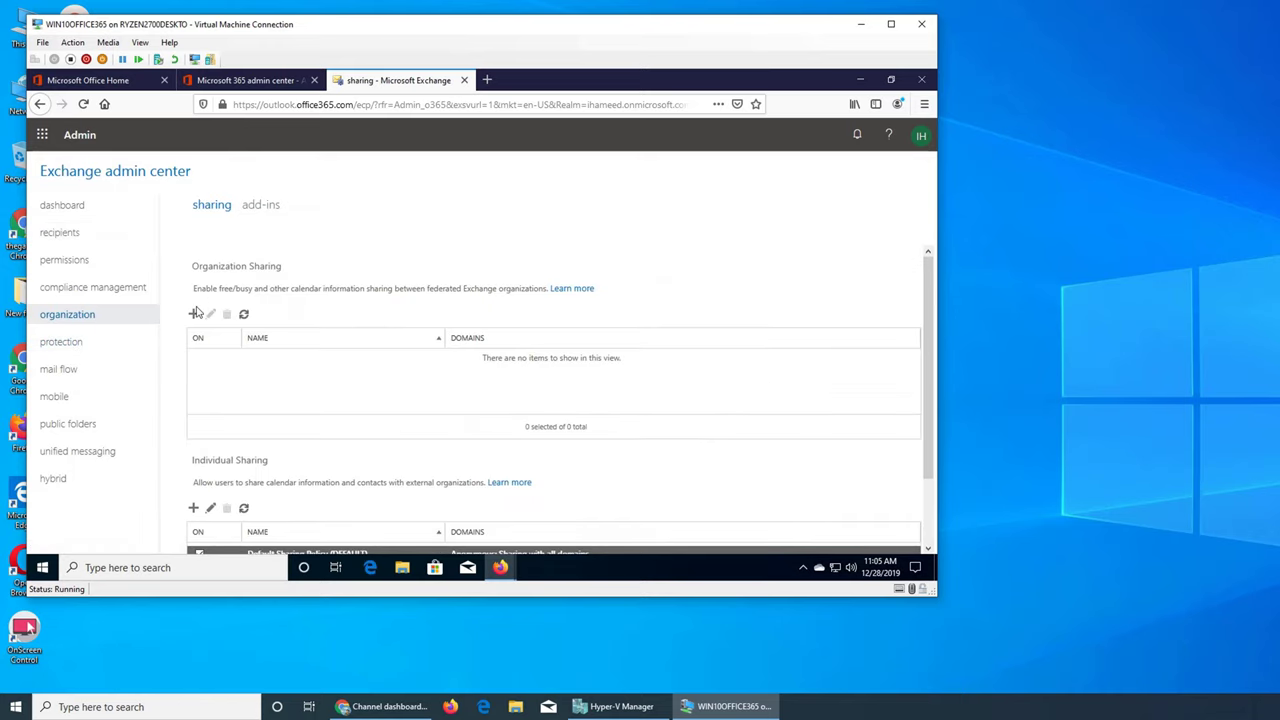
click(194, 314)
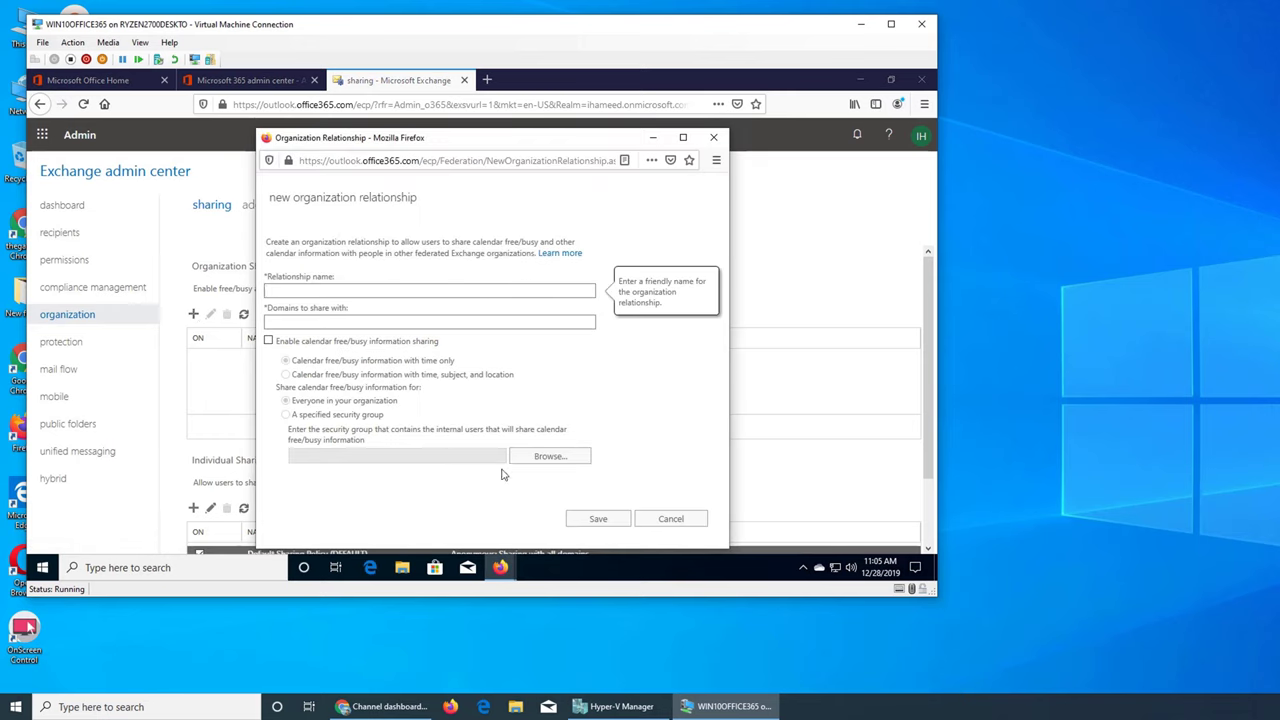
Try free/busy sharing with a specified security group, close the empty picker, then cancel unsaved
click(268, 341)
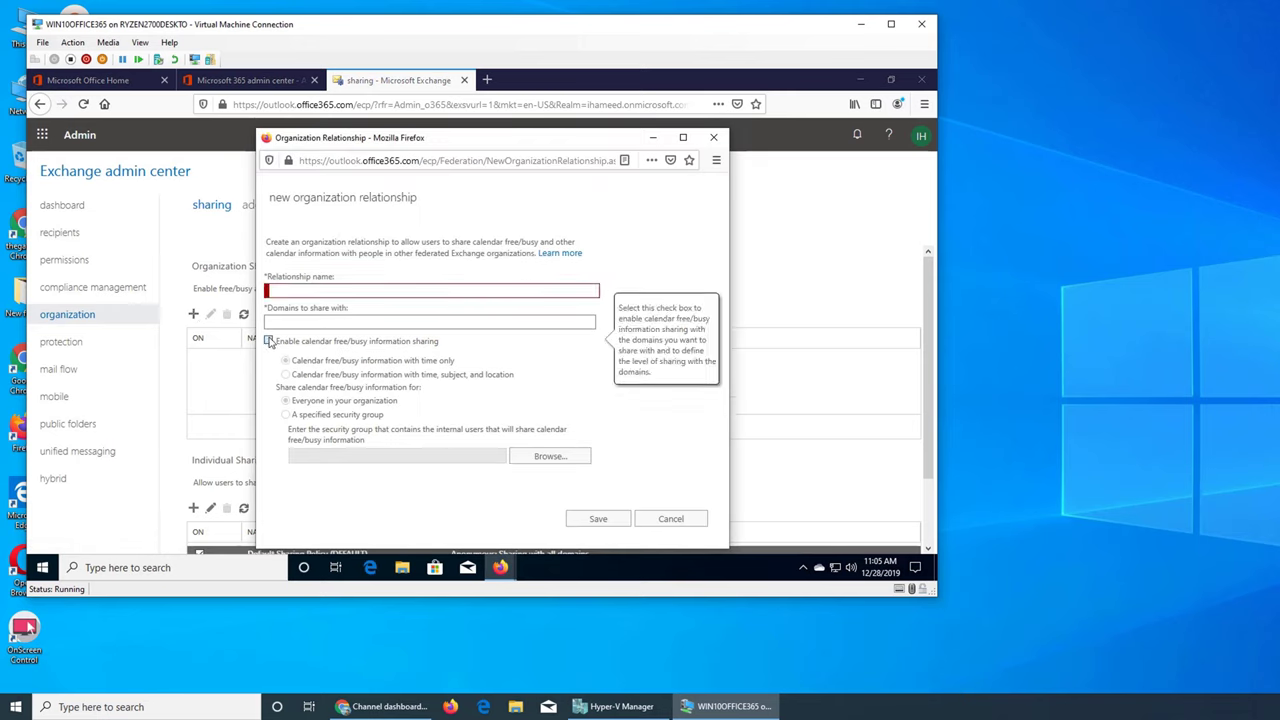
click(287, 415)
click(533, 456)
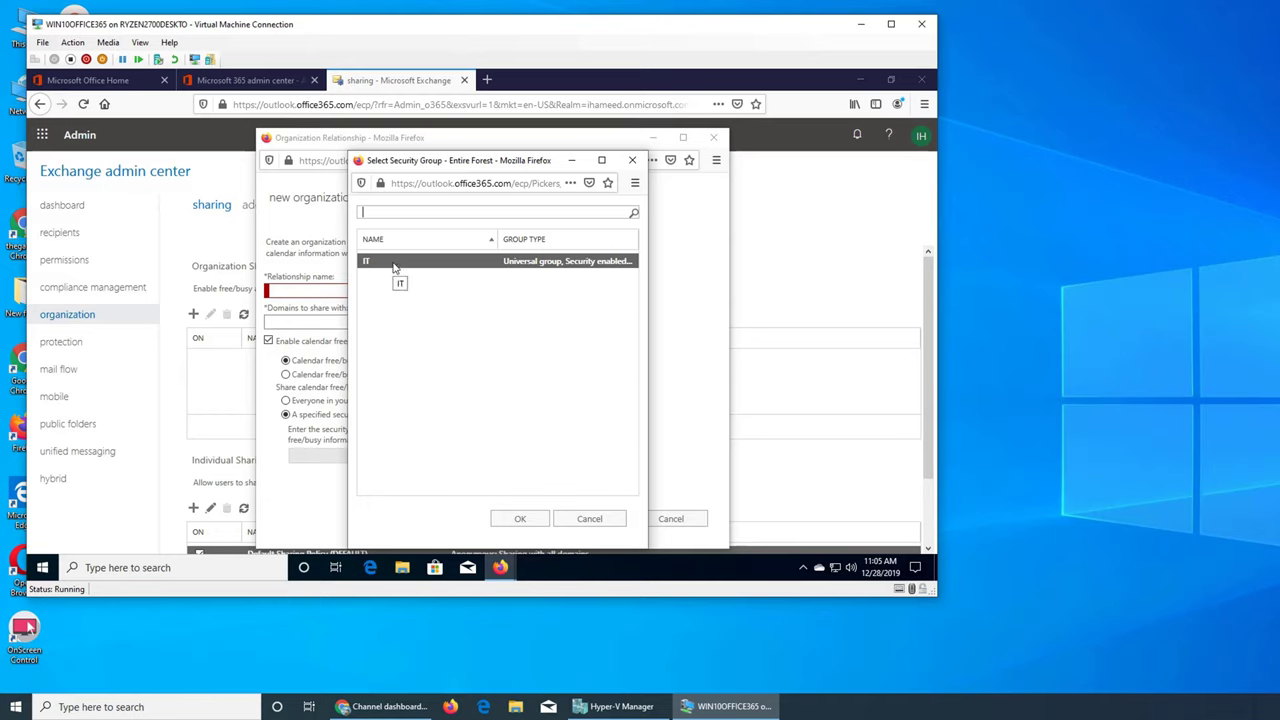
click(588, 518)
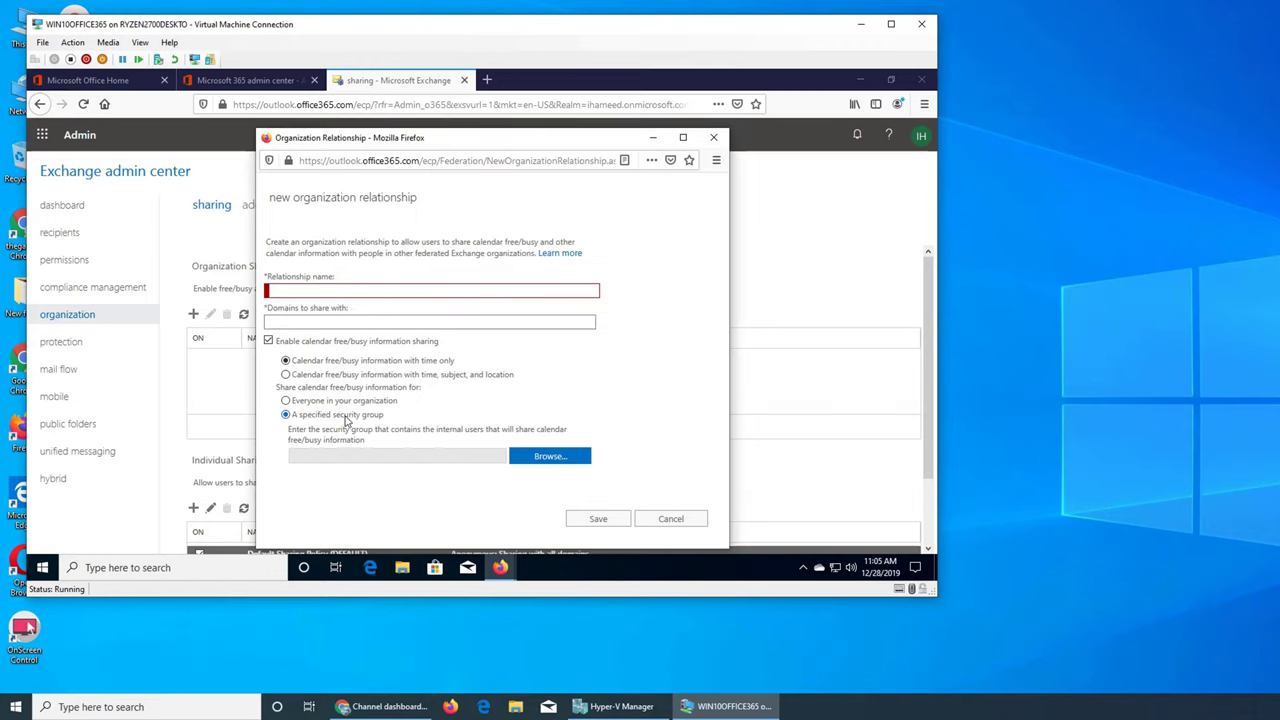
click(268, 341)
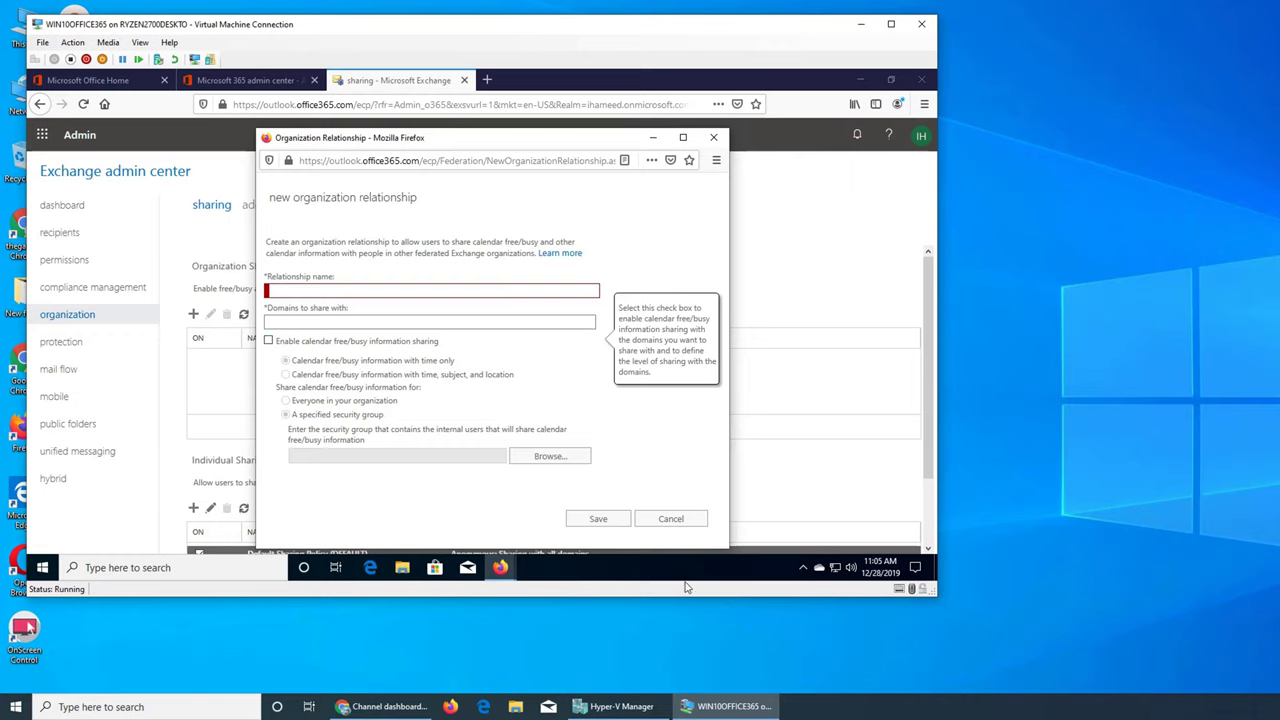
click(670, 519)
scroll(697, 460, down, 2)
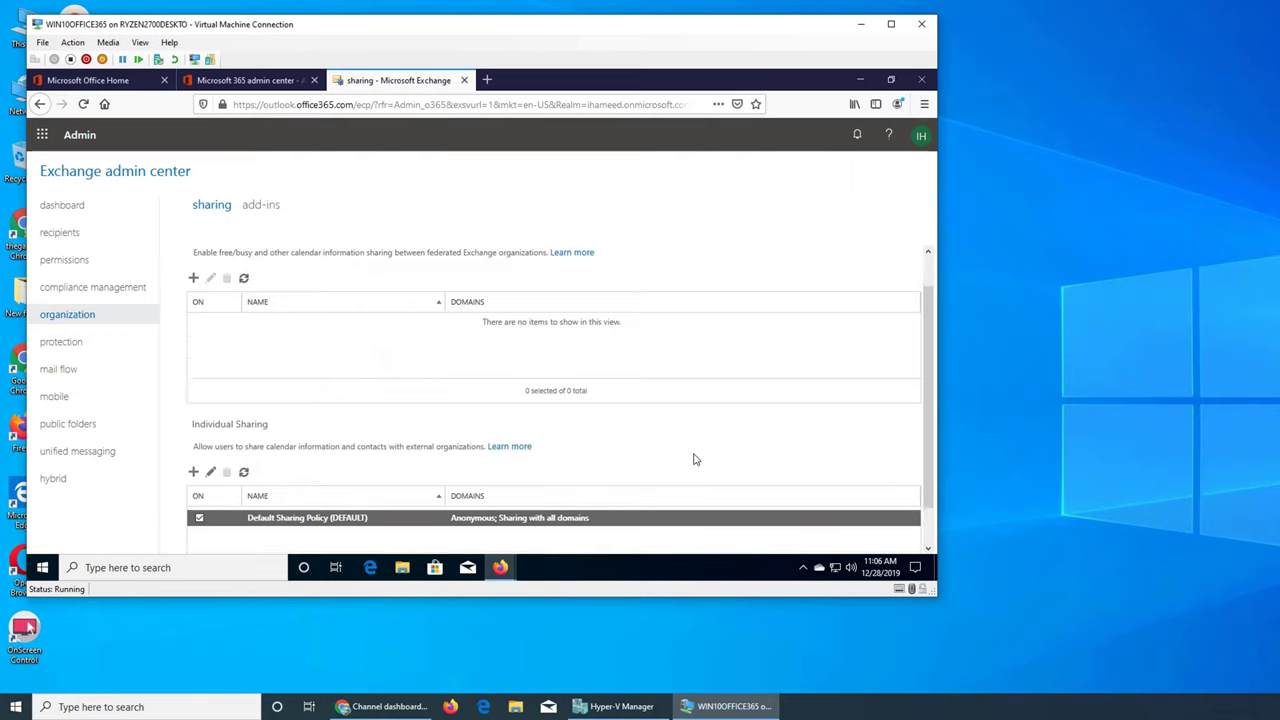
scroll(415, 332, up, 2)
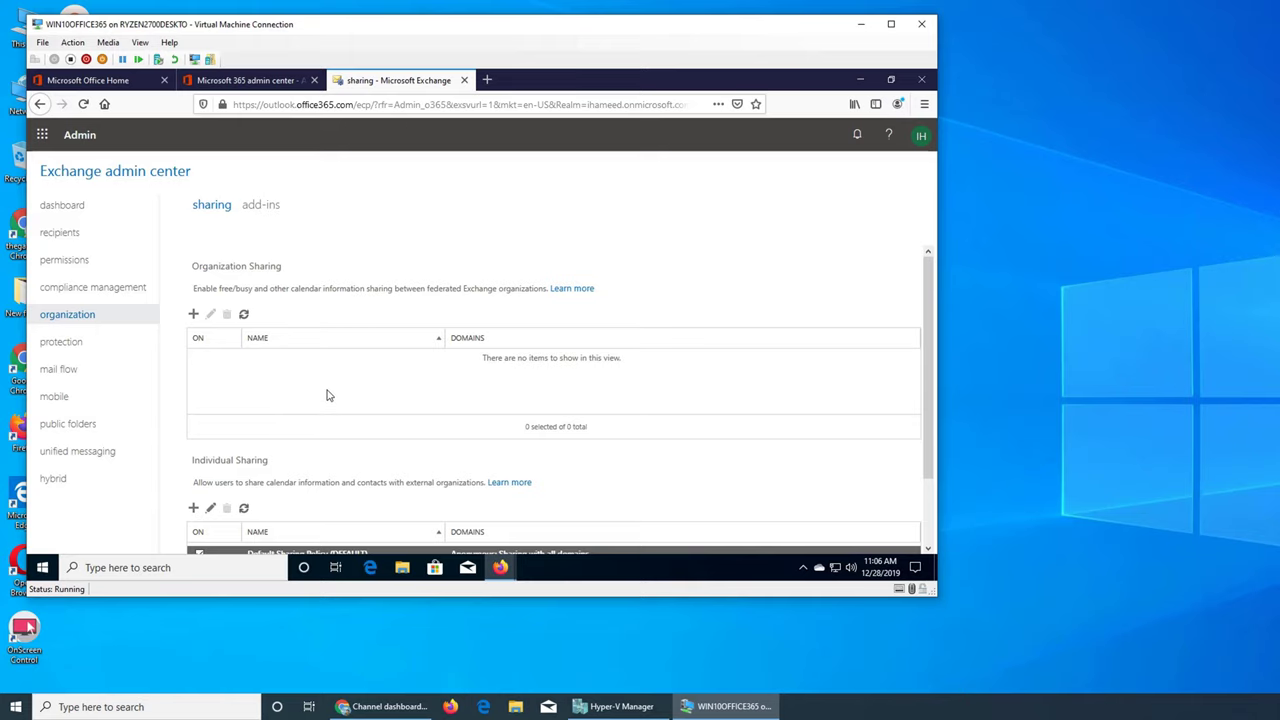
scroll(340, 405, down, 2)
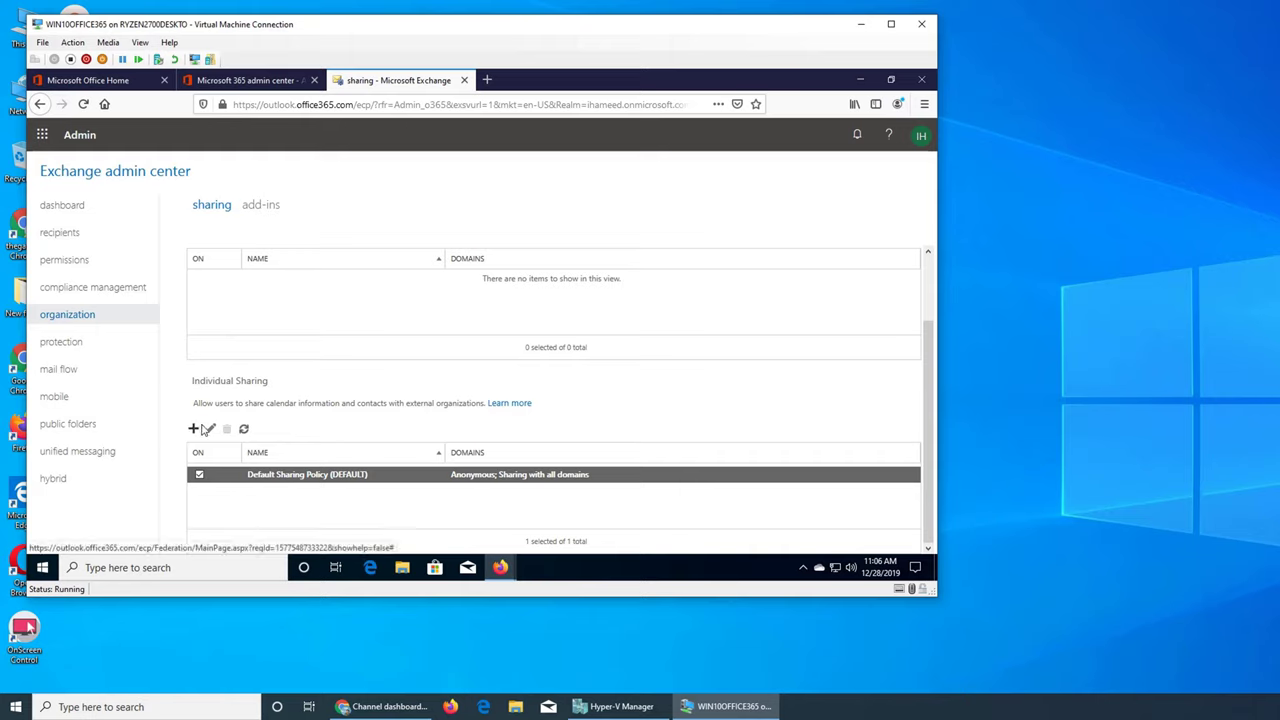
click(194, 428)
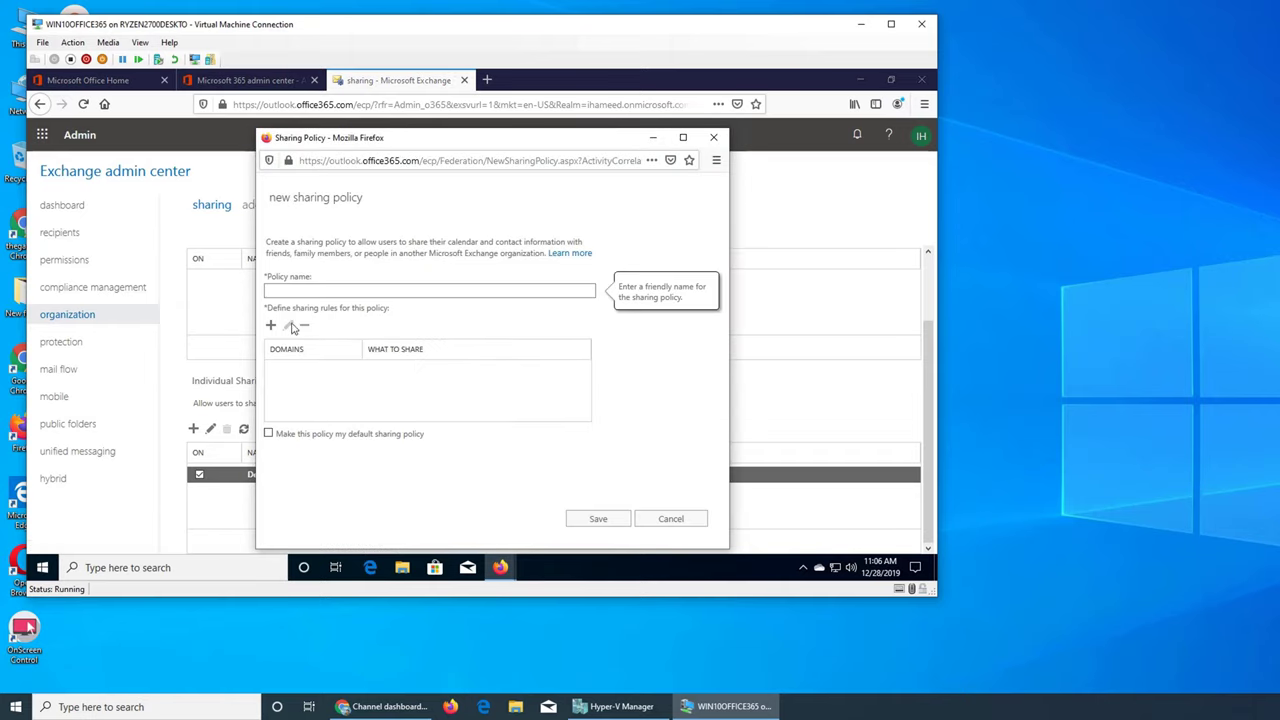
click(272, 326)
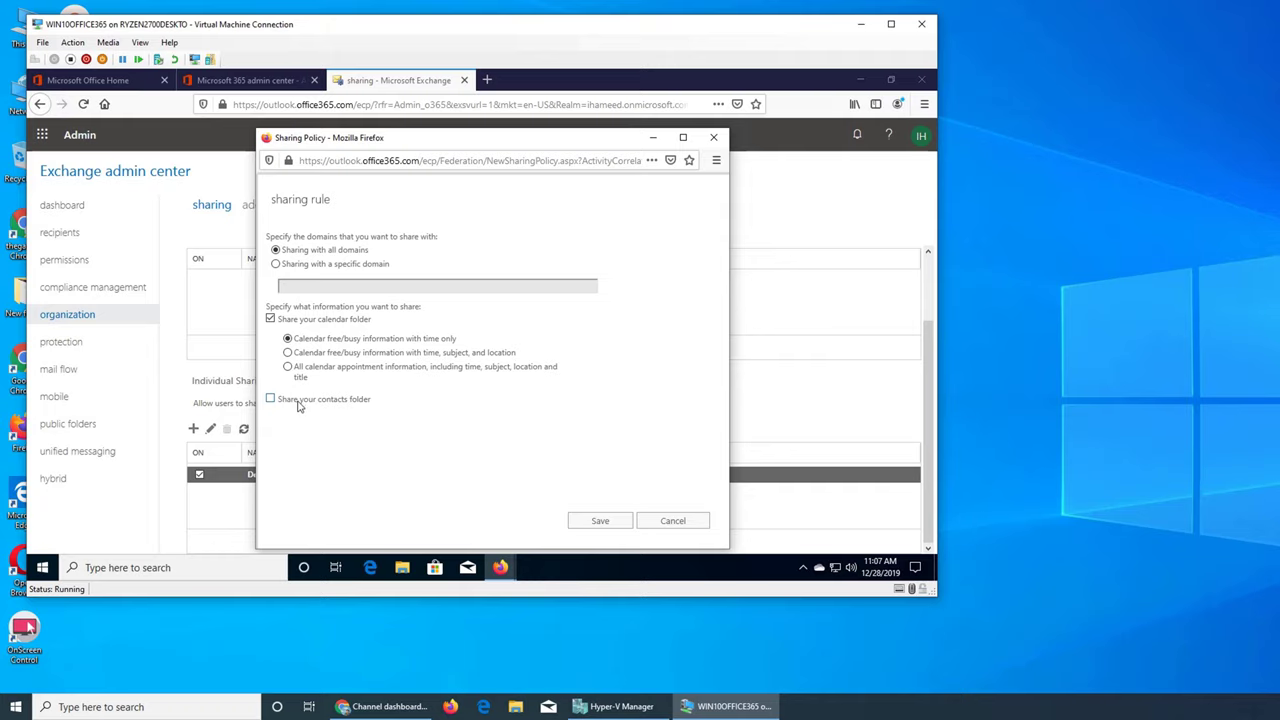
click(650, 524)
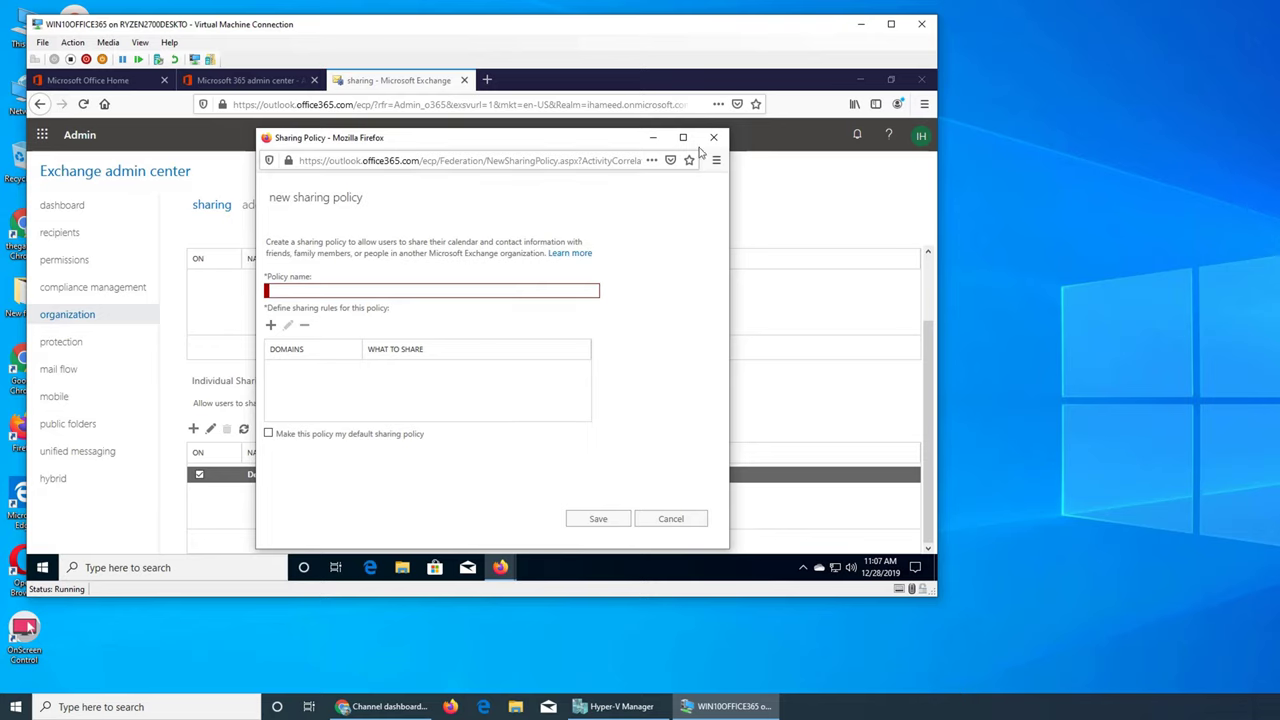
click(666, 518)
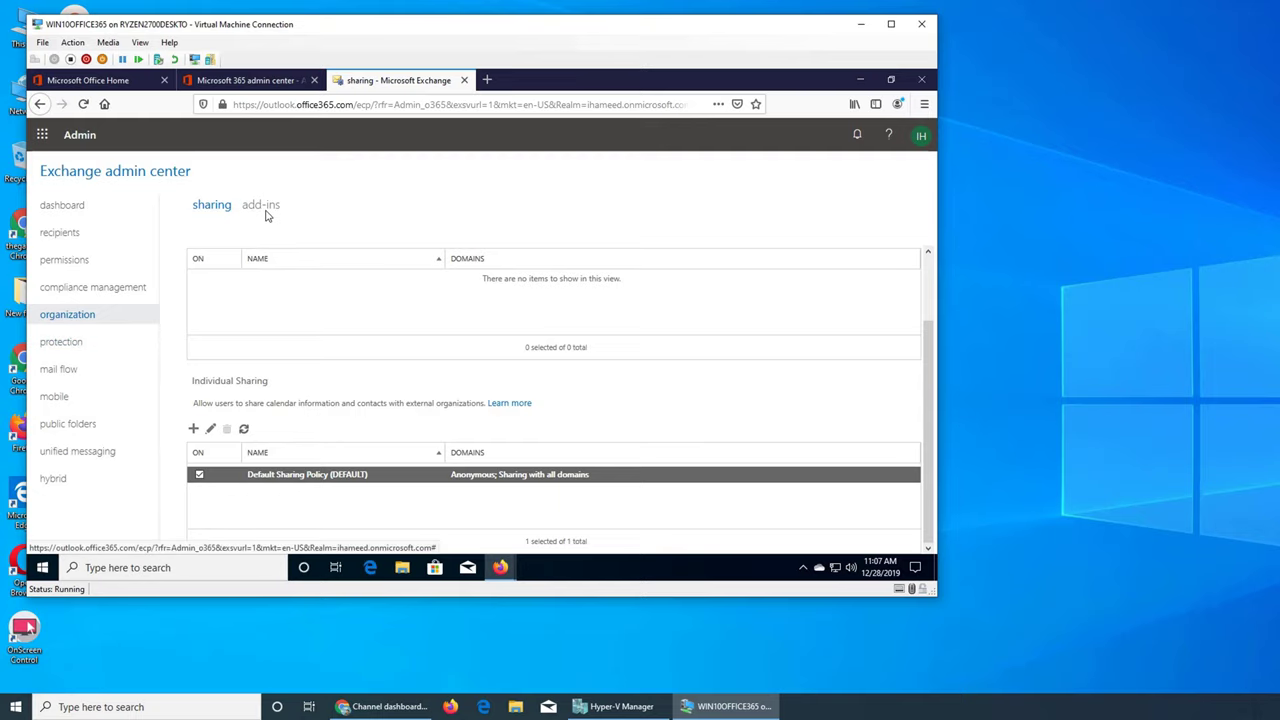
View details of the Action Items, Insights and Bing Maps add-ins in the add-ins list
click(262, 206)
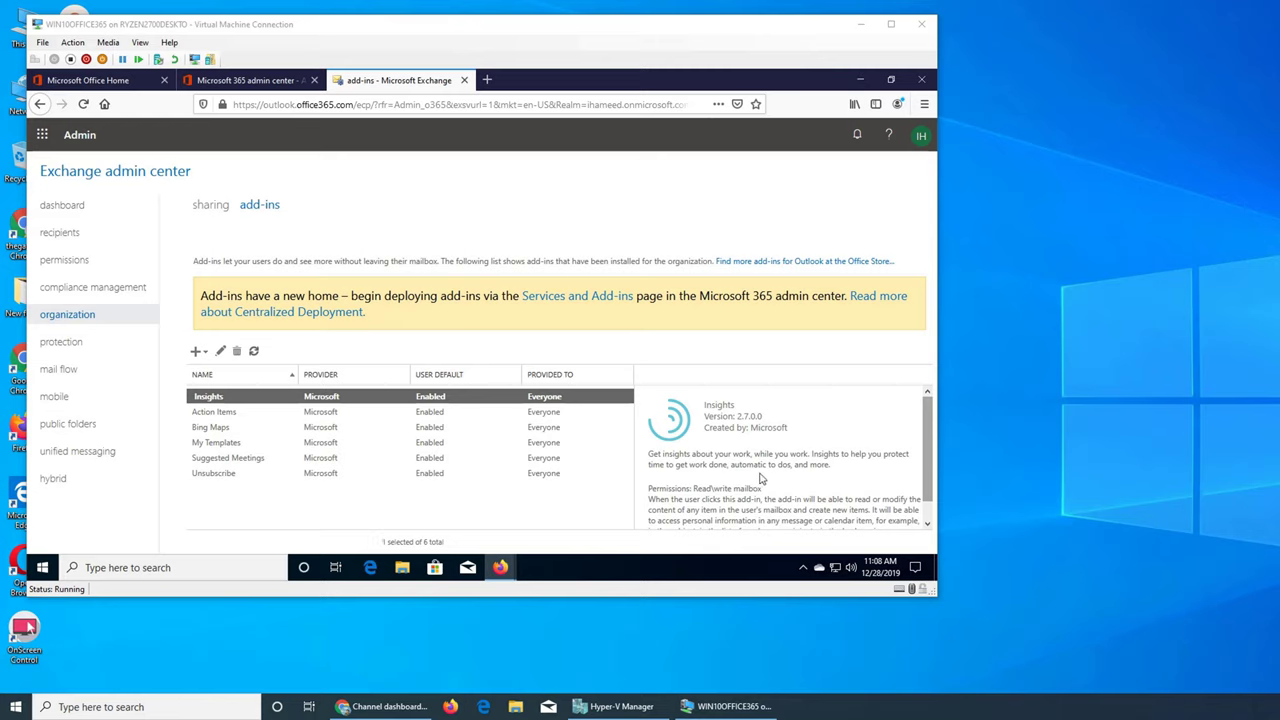
click(216, 414)
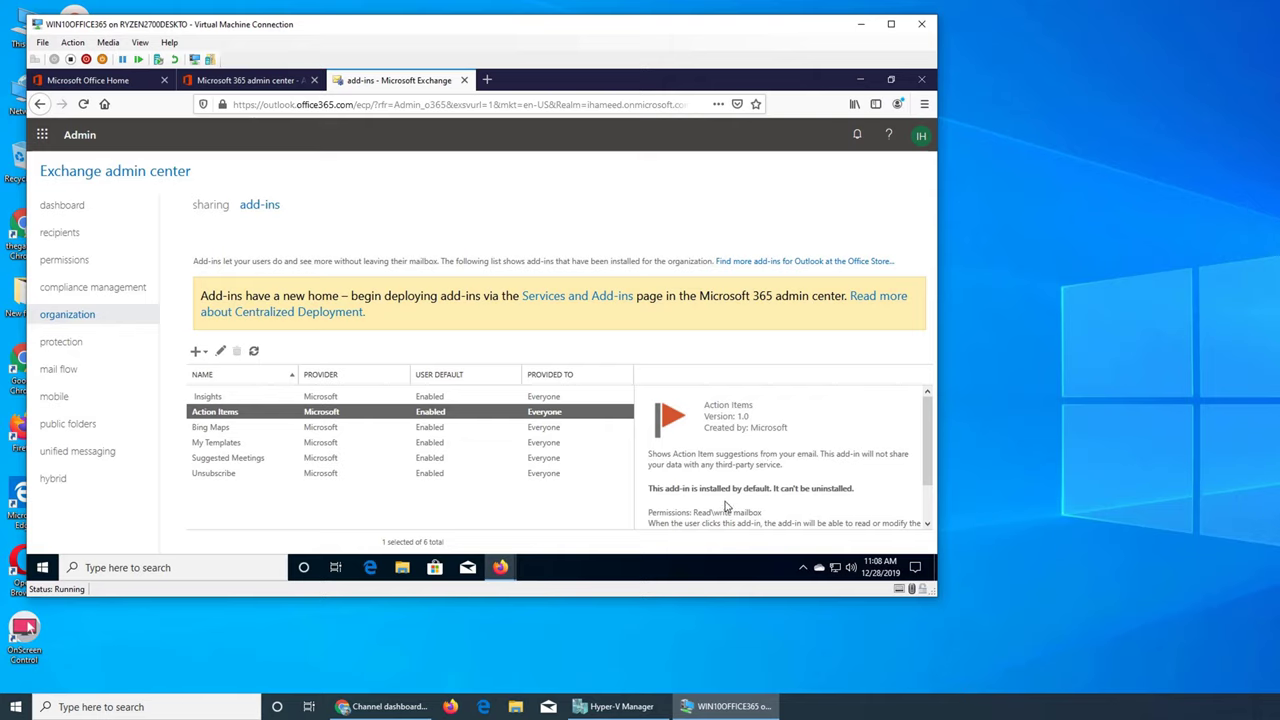
click(255, 399)
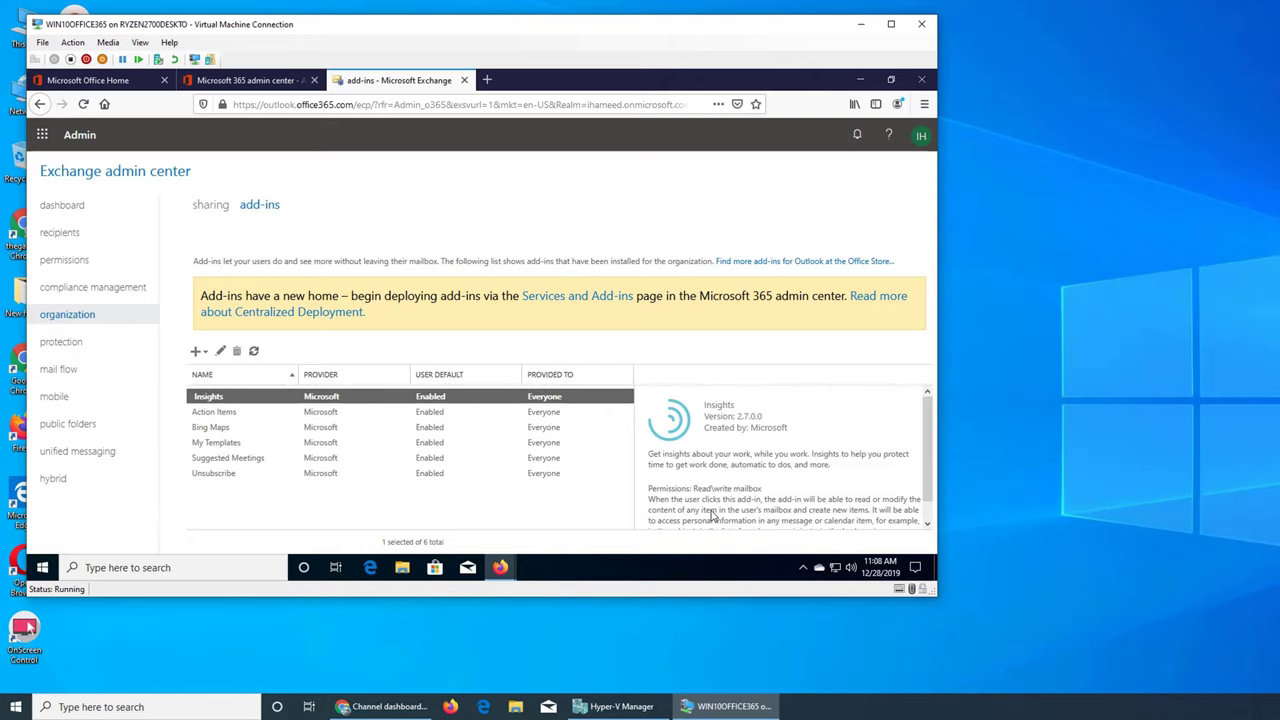
scroll(760, 470, down, 1)
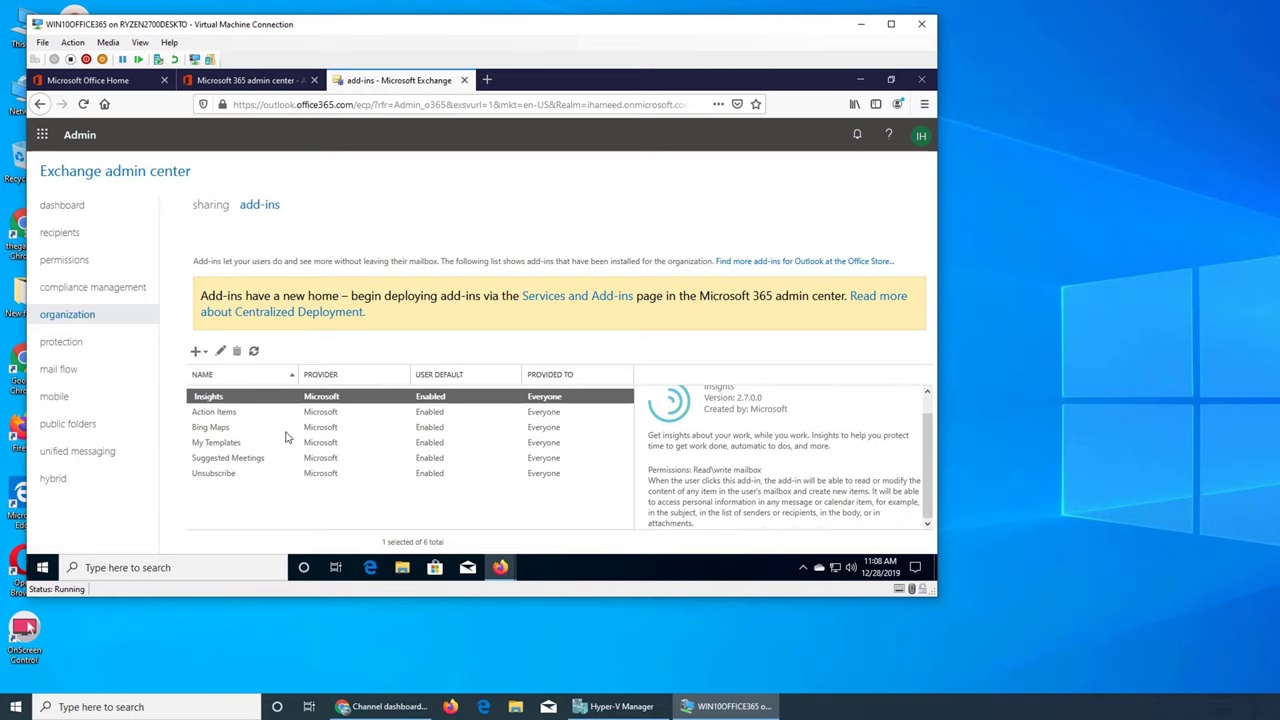
click(210, 430)
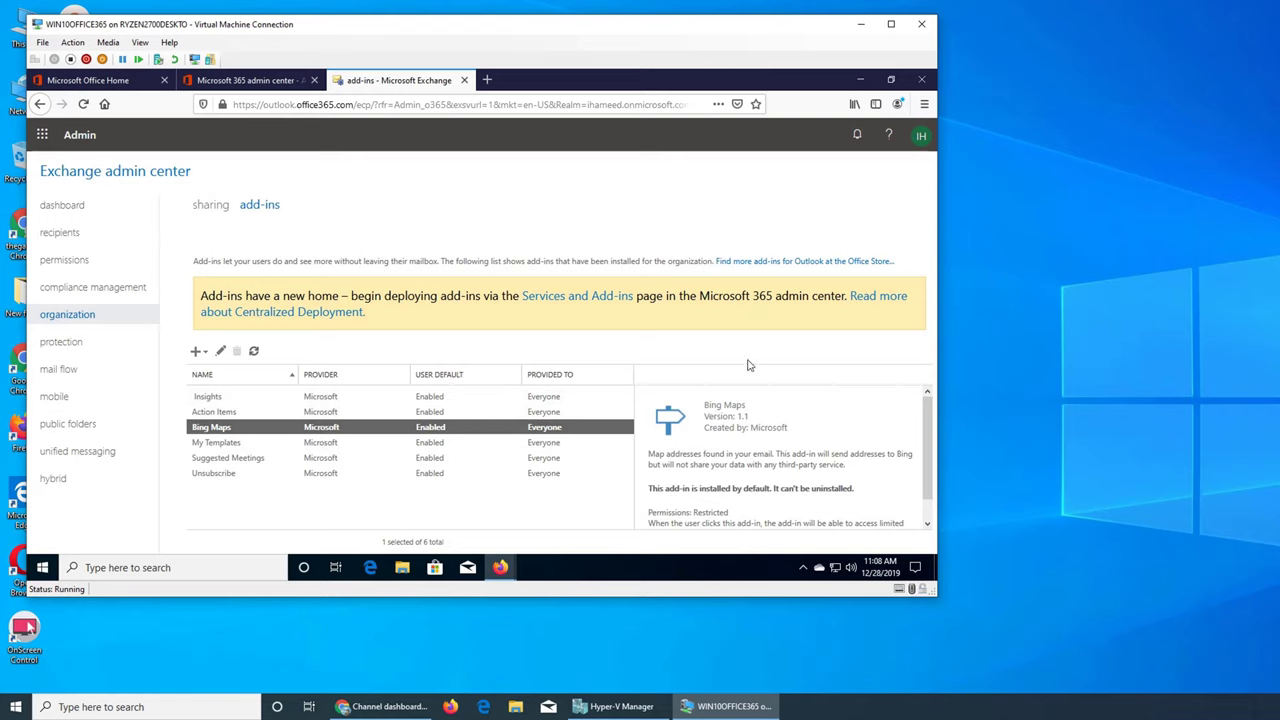
click(207, 398)
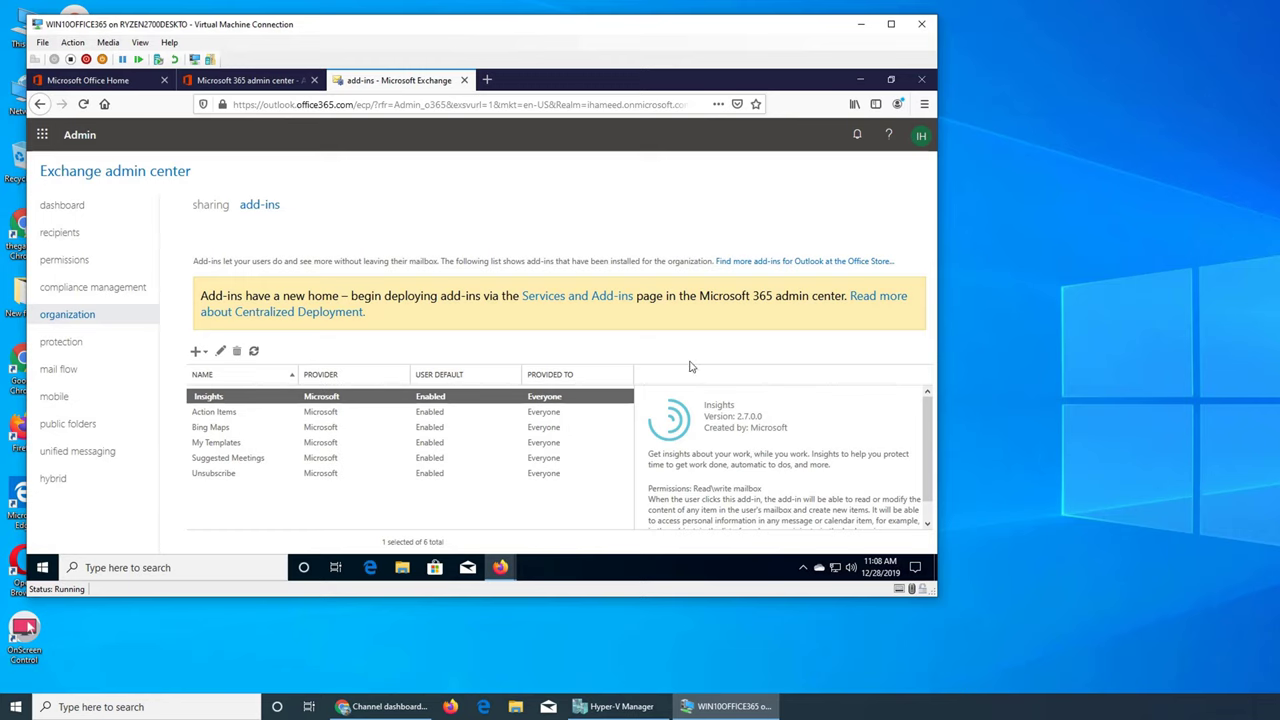
click(211, 206)
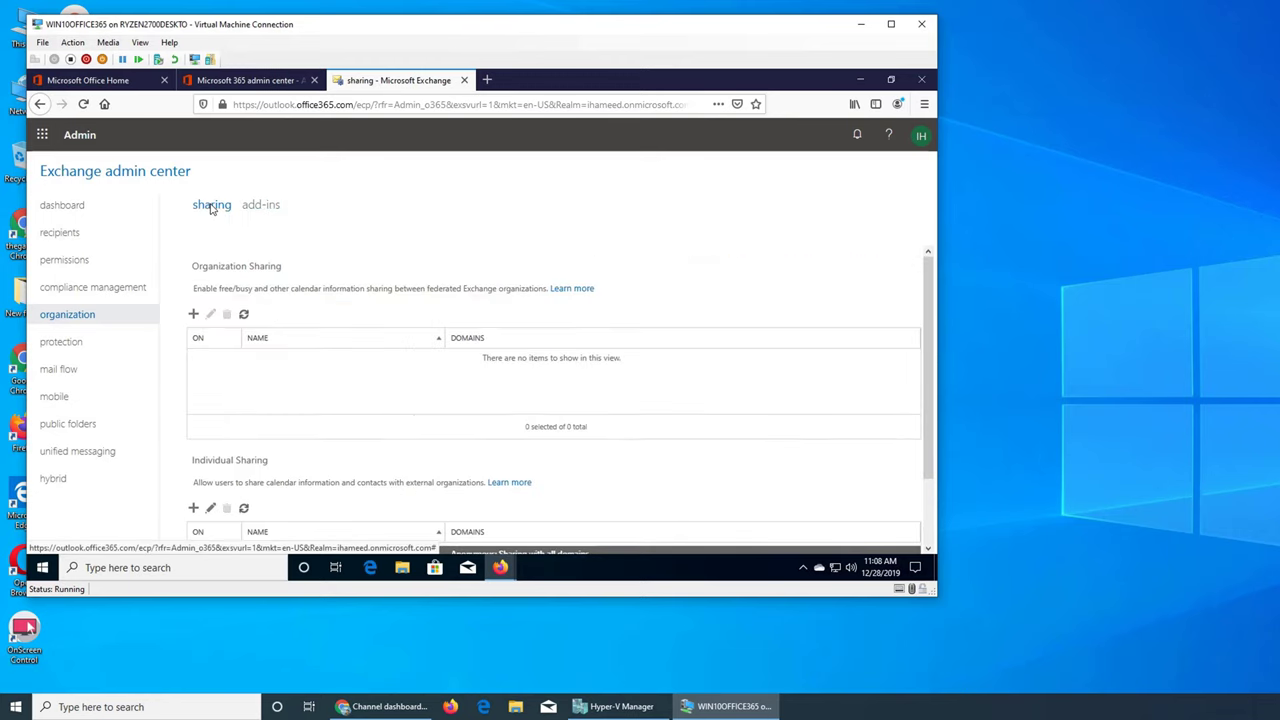
click(259, 207)
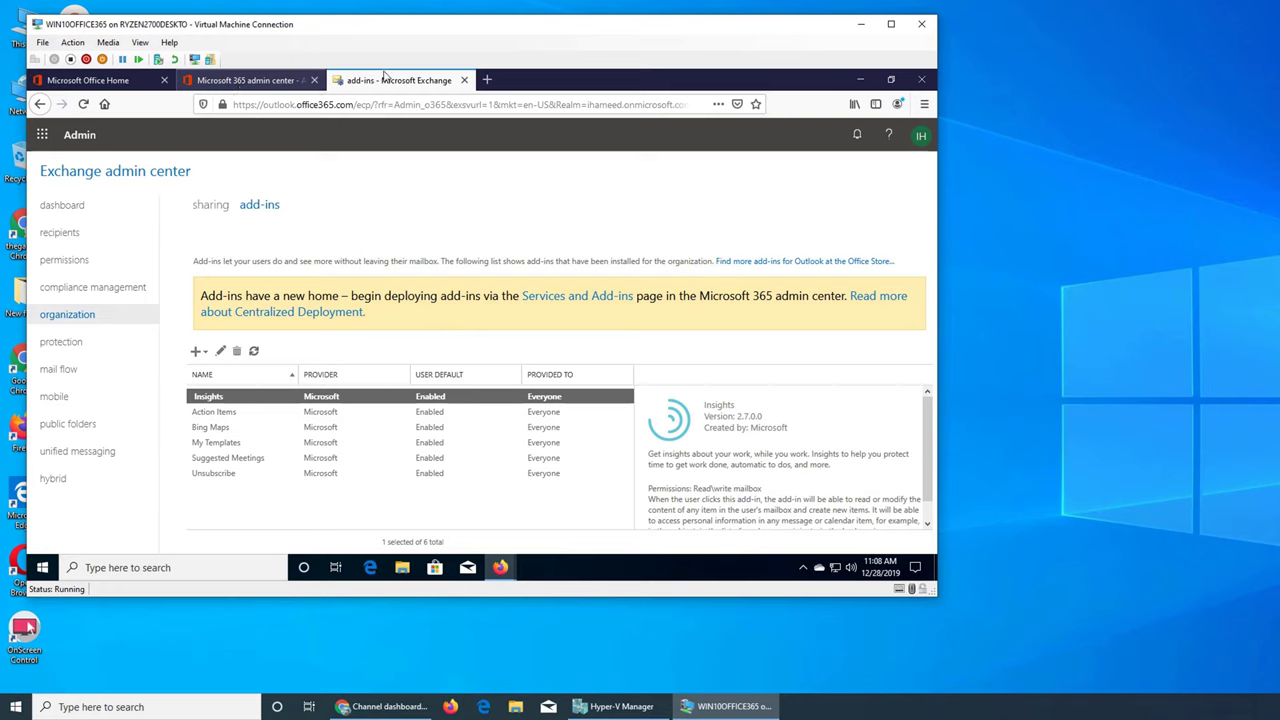
In the Outlook calendar, select January 2 and turn on United States holidays
mouse_move(499, 570)
click(575, 528)
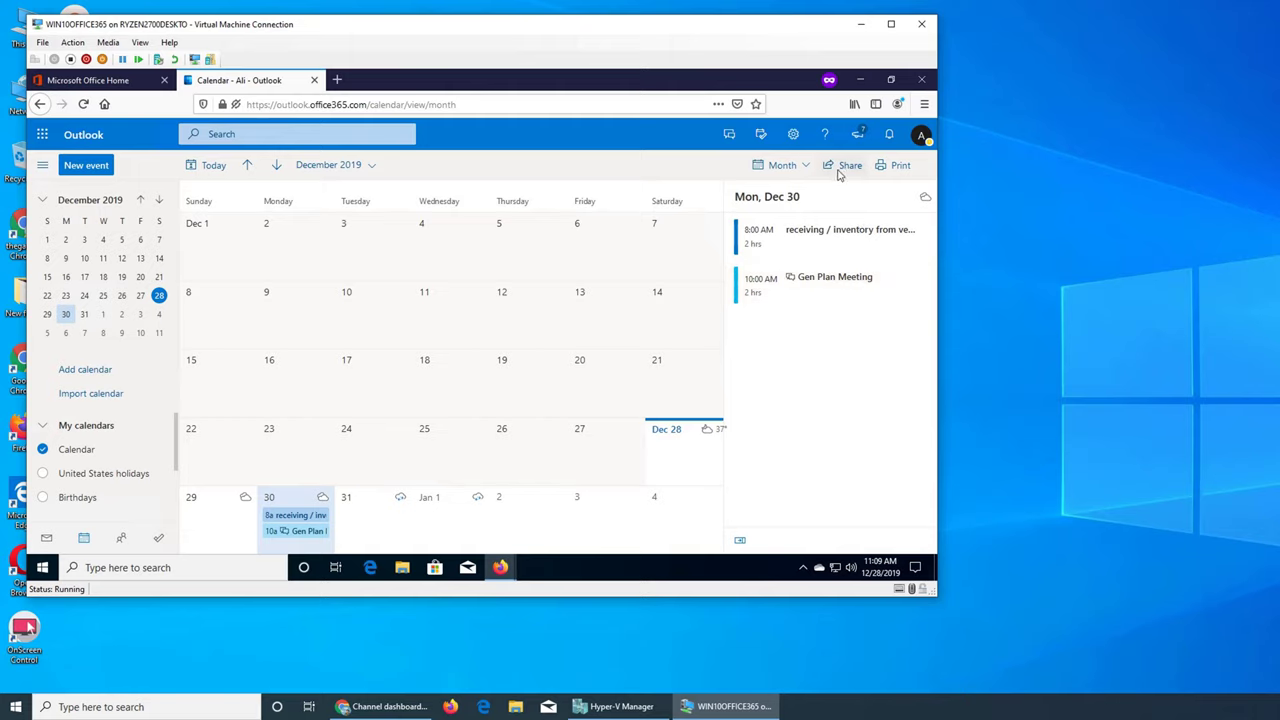
click(524, 524)
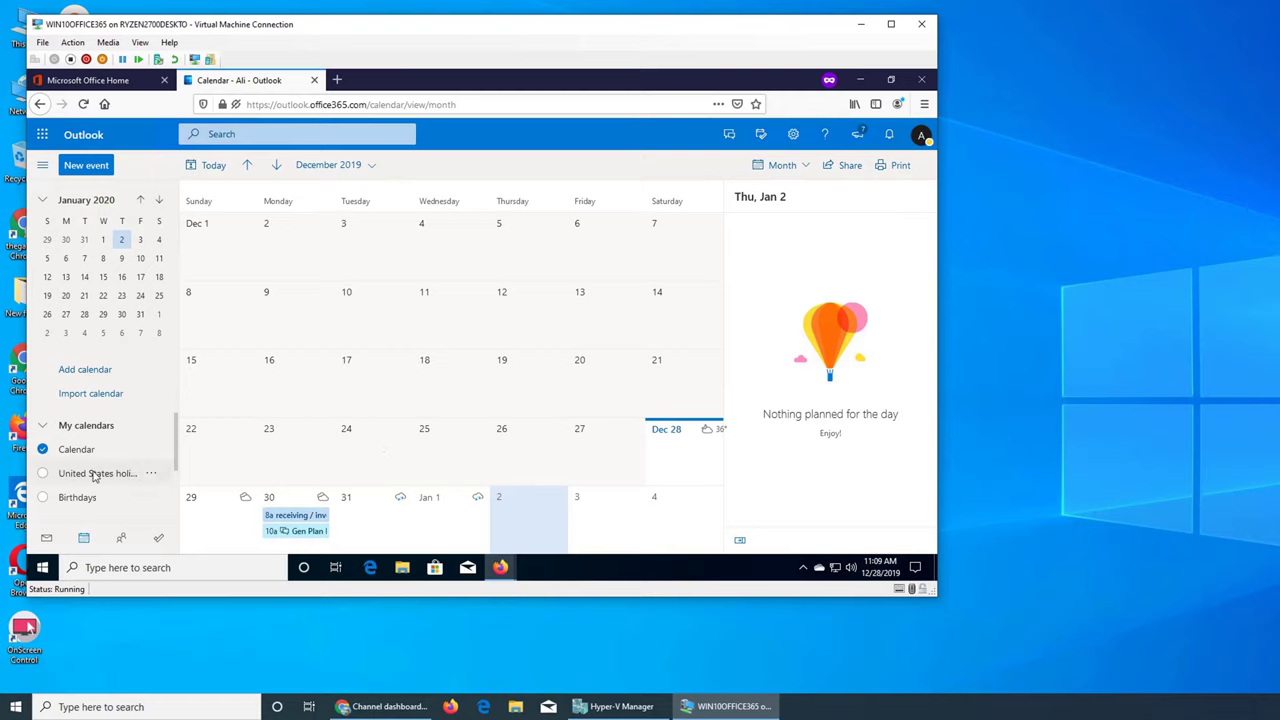
click(62, 478)
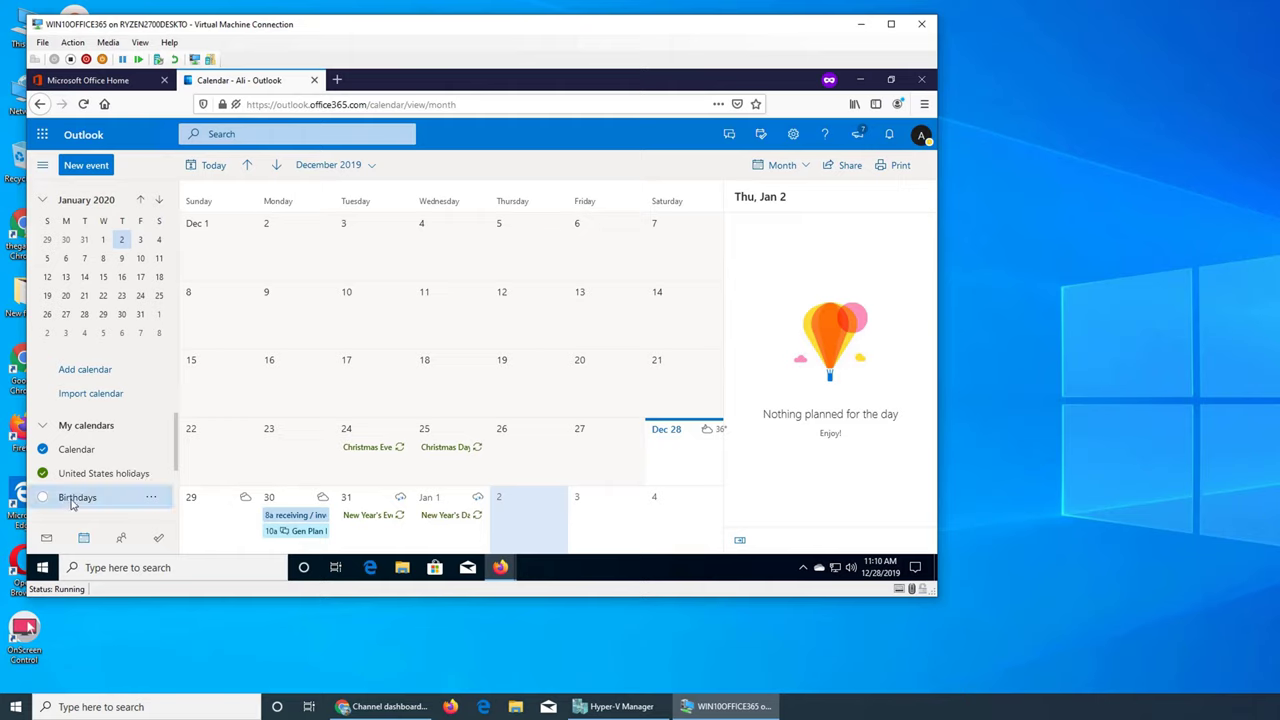
Toggle the Birthdays calendar, expand Groups, and toggle the Sales and Support group calendars
click(72, 500)
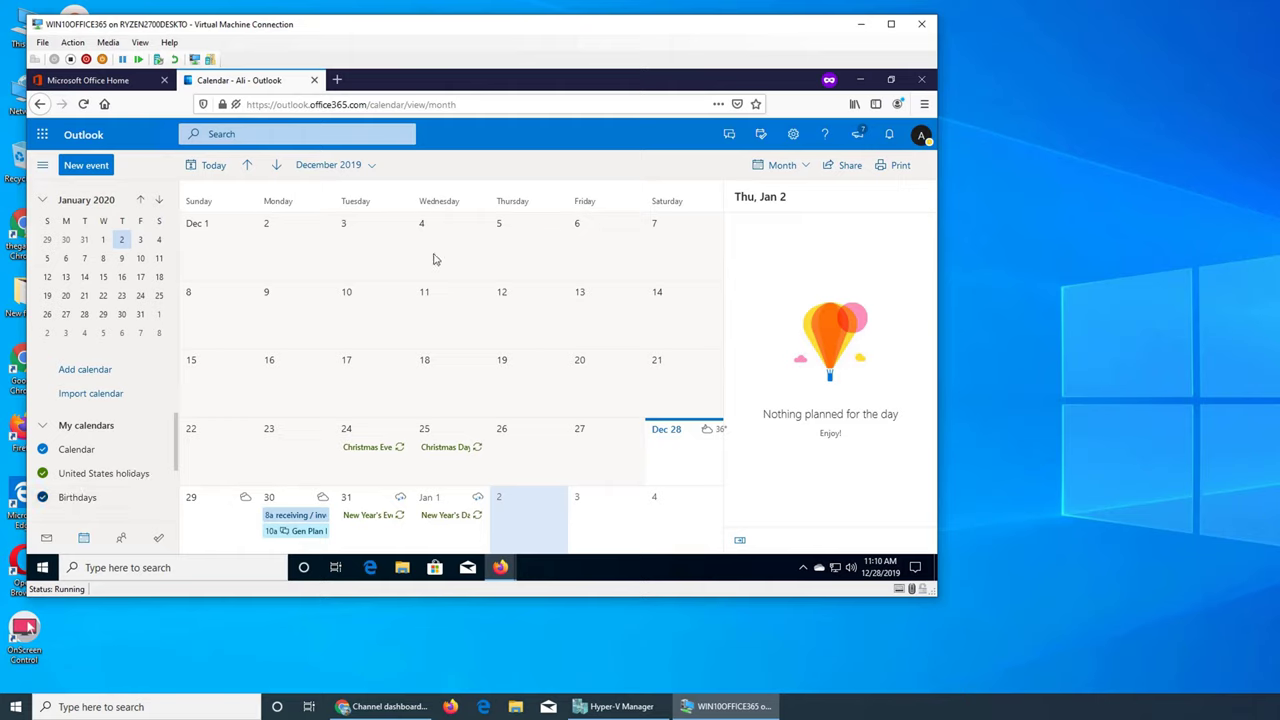
click(86, 500)
click(153, 499)
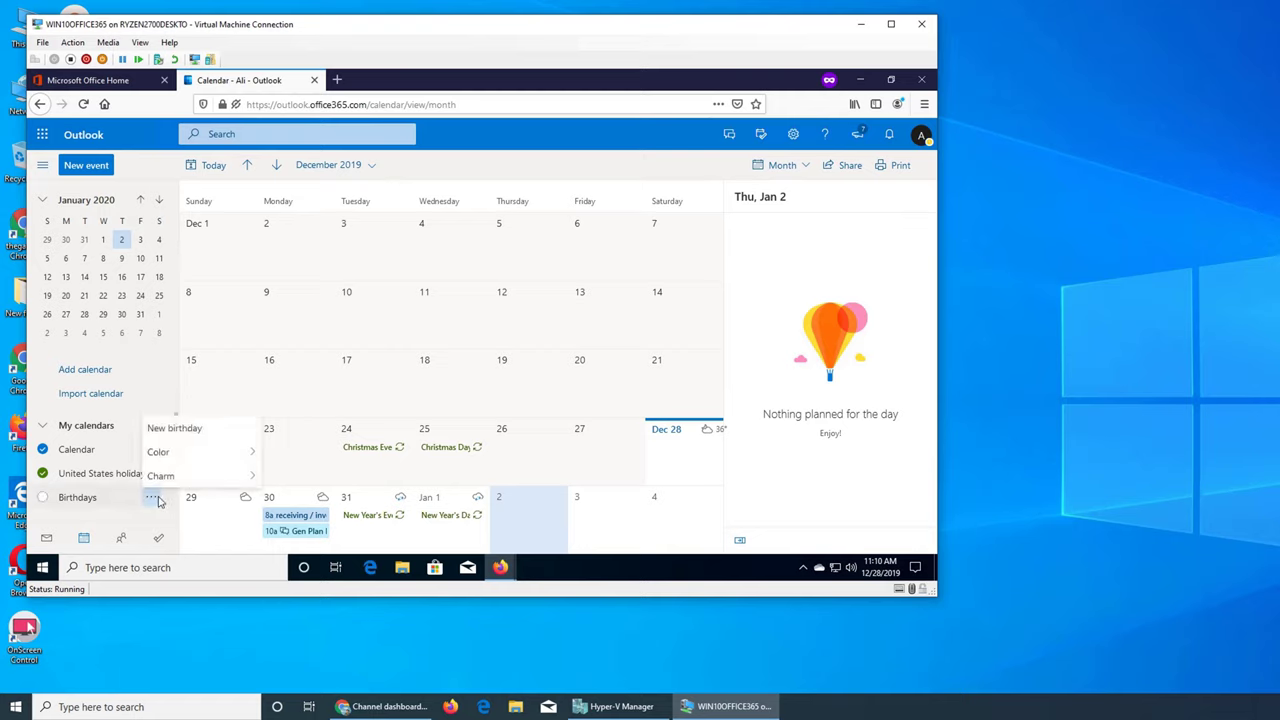
click(40, 527)
scroll(82, 503, down, 1)
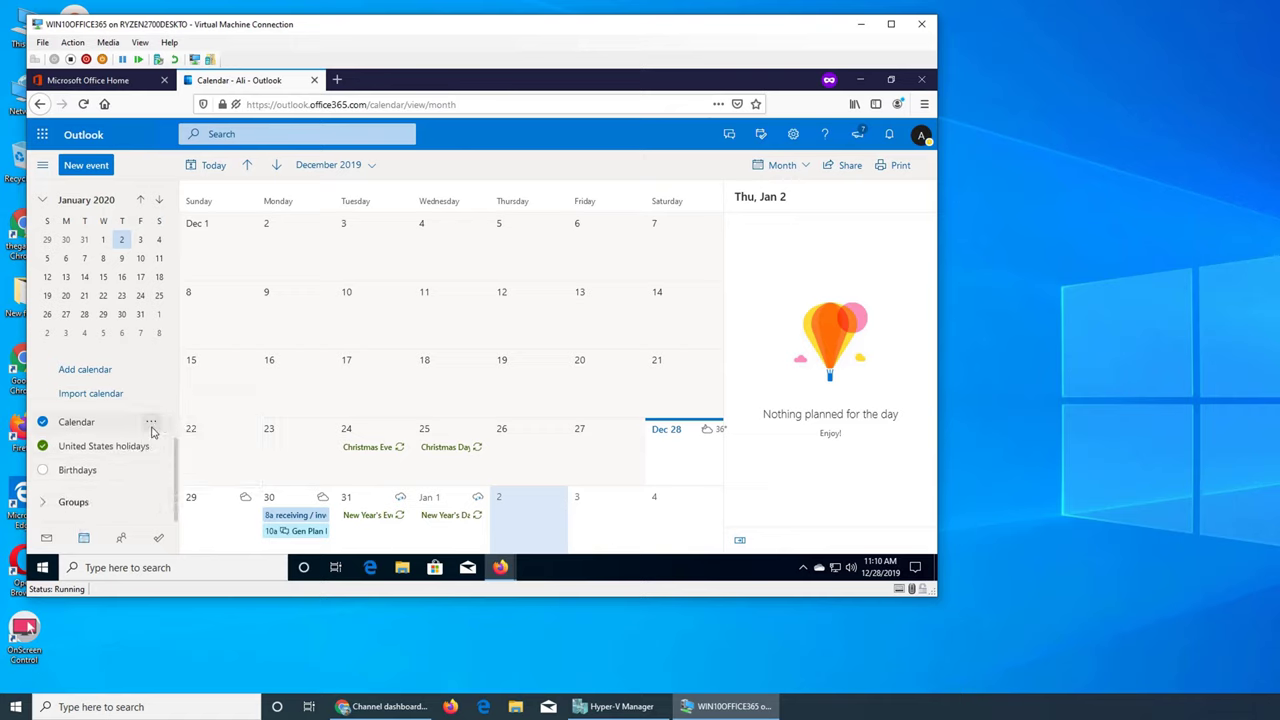
click(42, 505)
scroll(50, 505, down, 2)
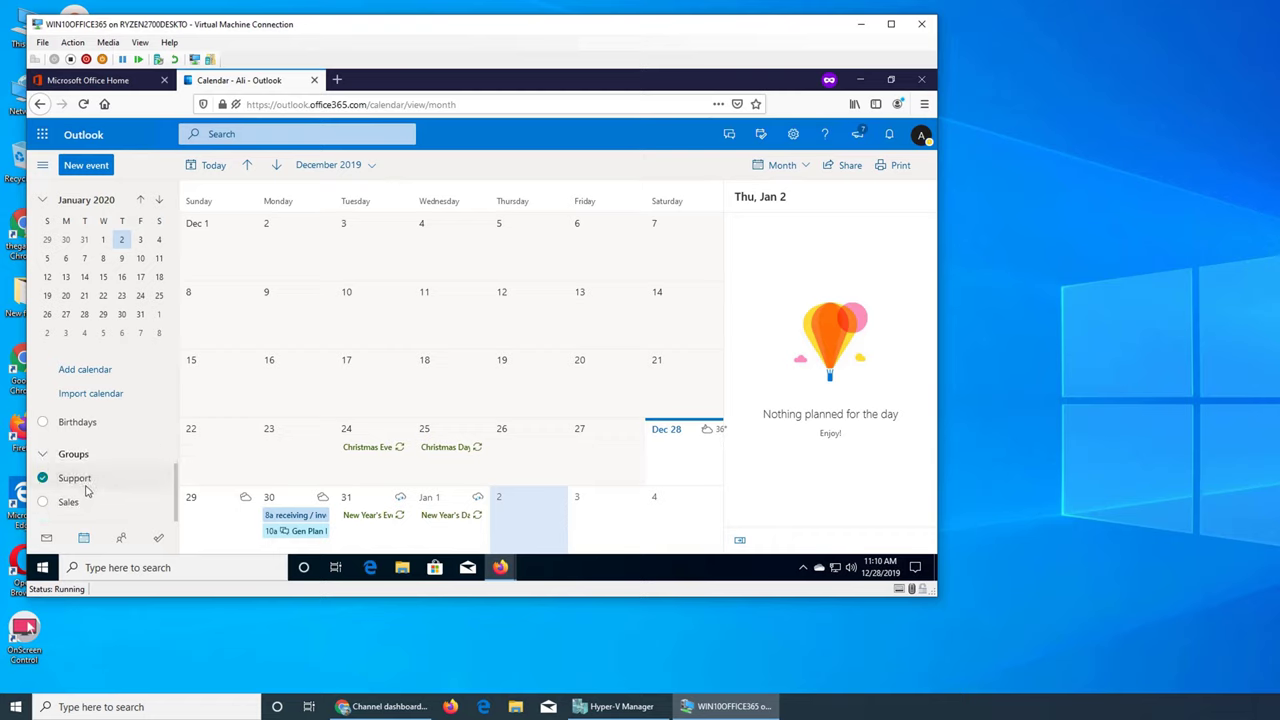
click(73, 508)
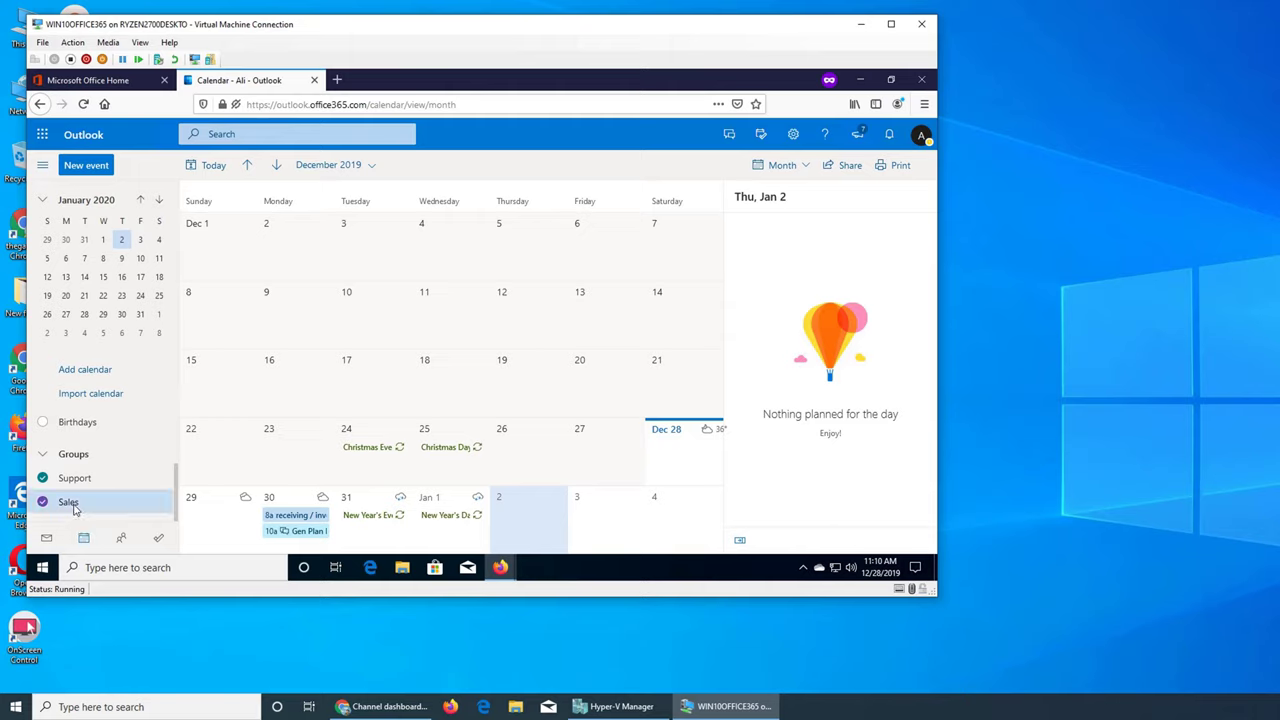
click(83, 487)
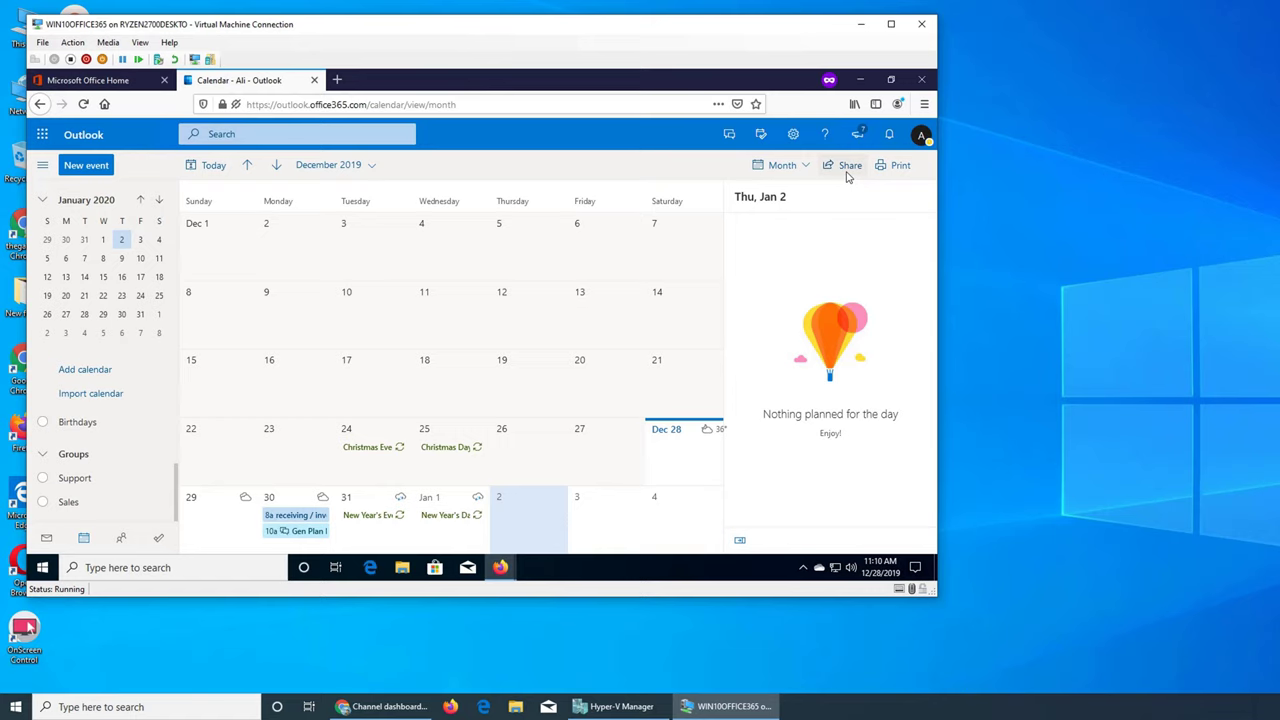
Open the calendar's Sharing and permissions, leaving the organization's permission level unchanged
click(847, 167)
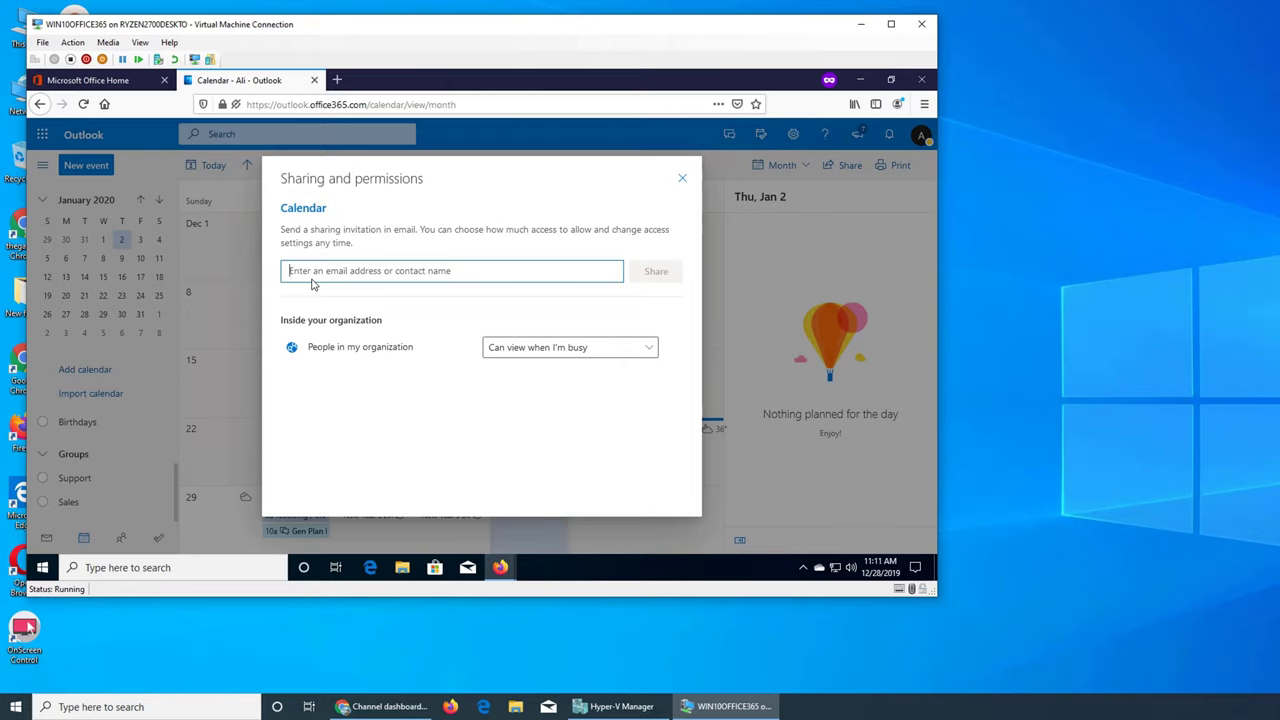
click(524, 356)
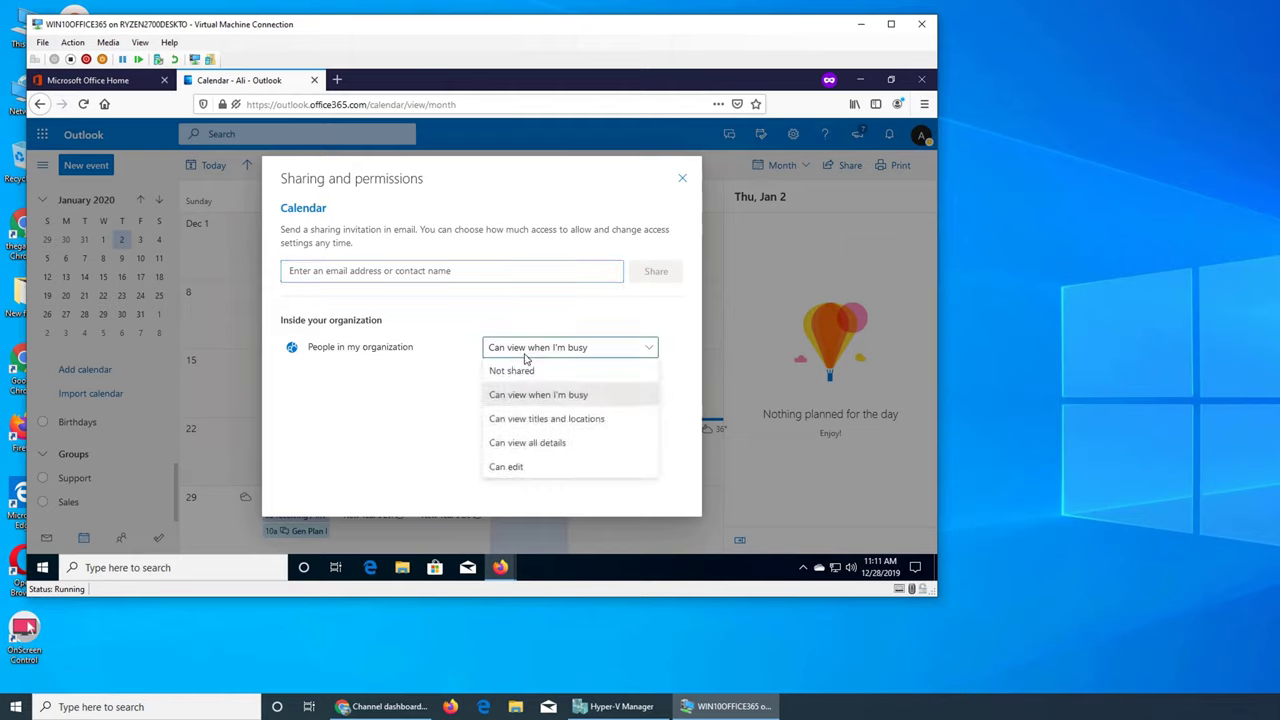
click(367, 268)
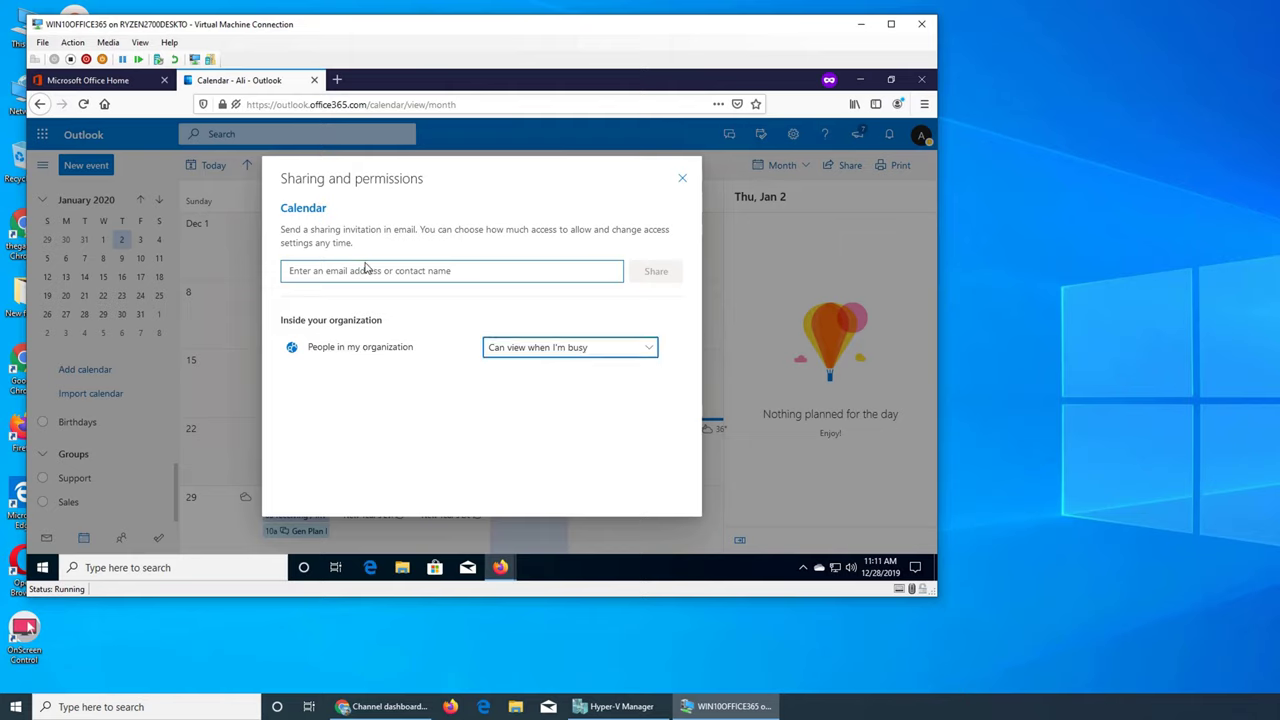
Add the colleague as an invitee with 'Can view all details' and share the calendar
click(367, 270)
text(Aslan H)
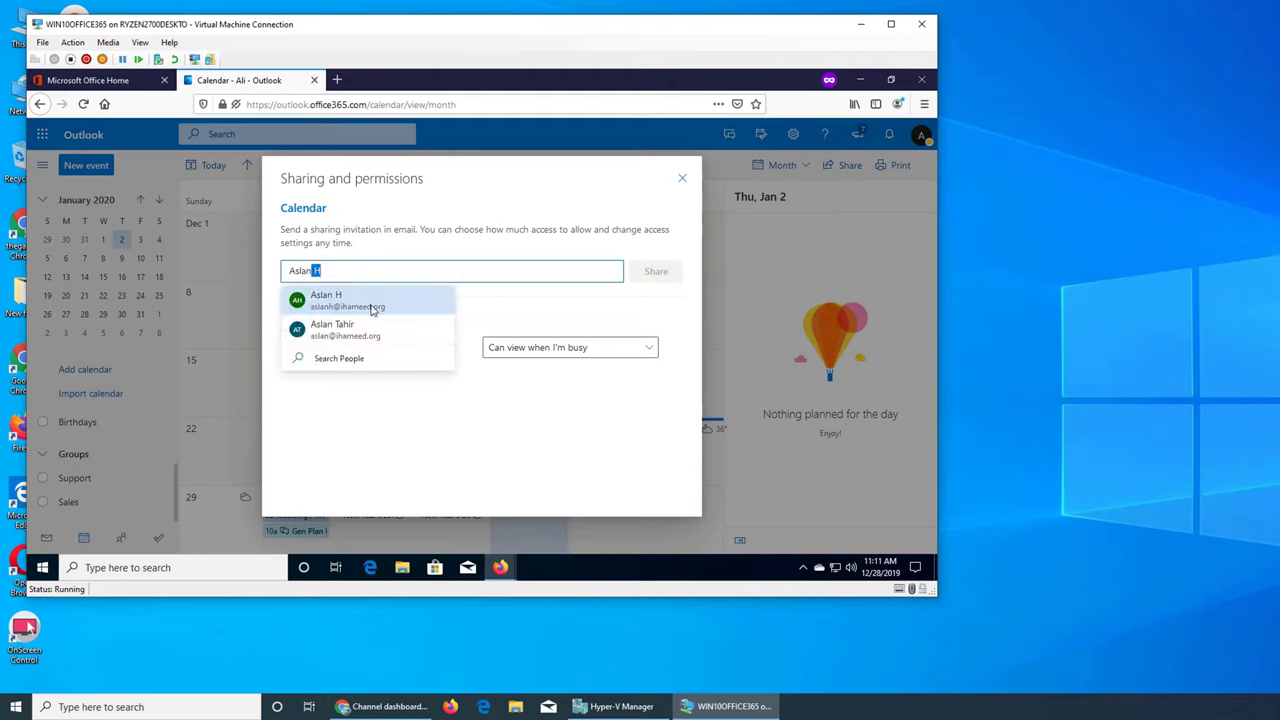
click(373, 302)
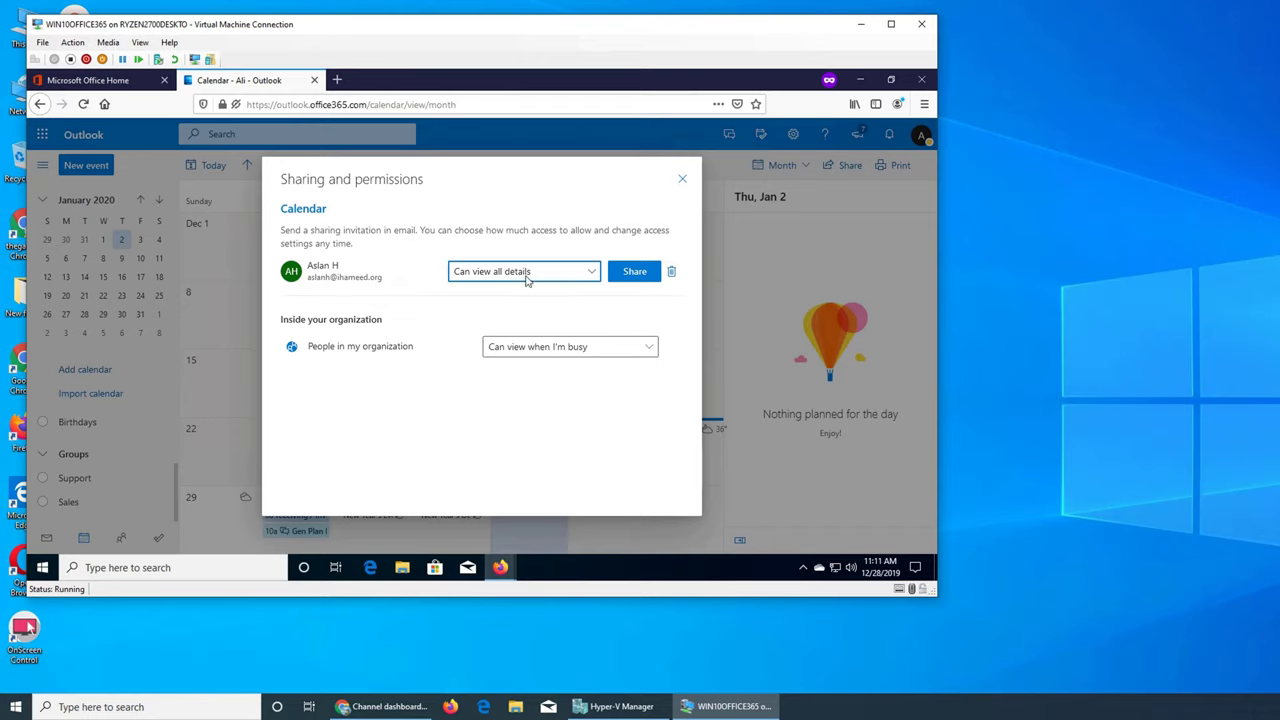
click(567, 273)
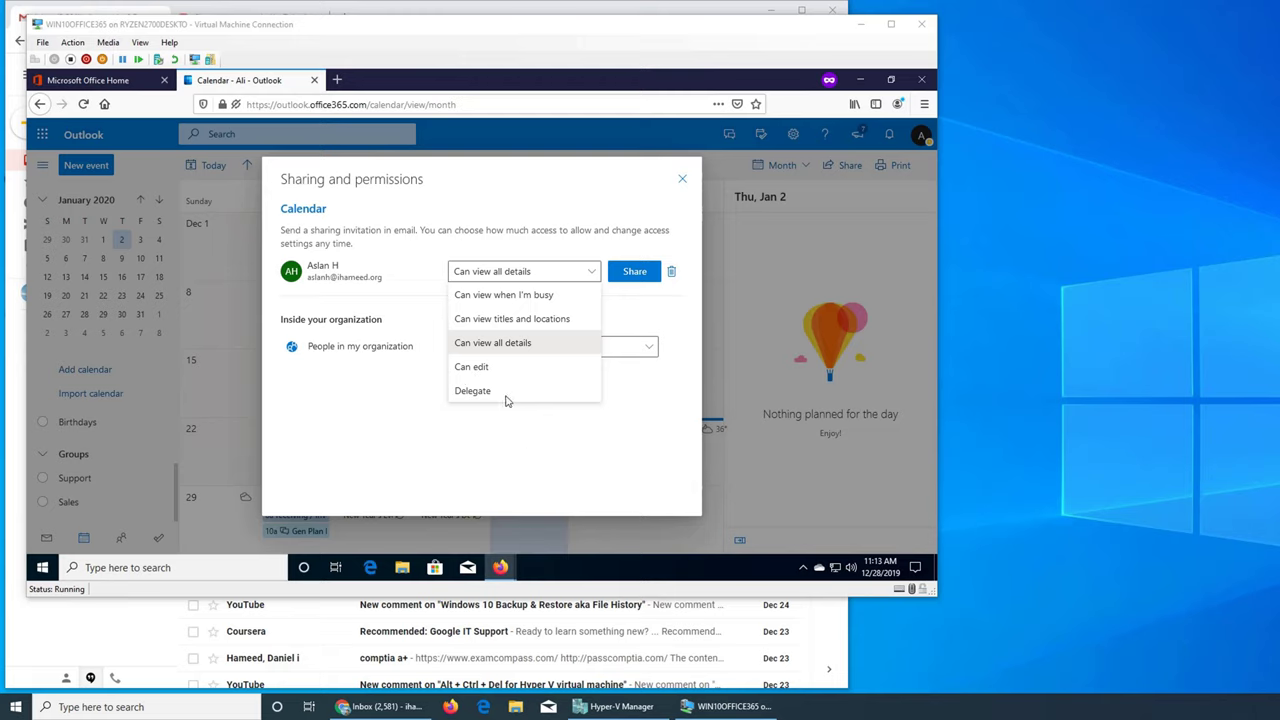
click(450, 346)
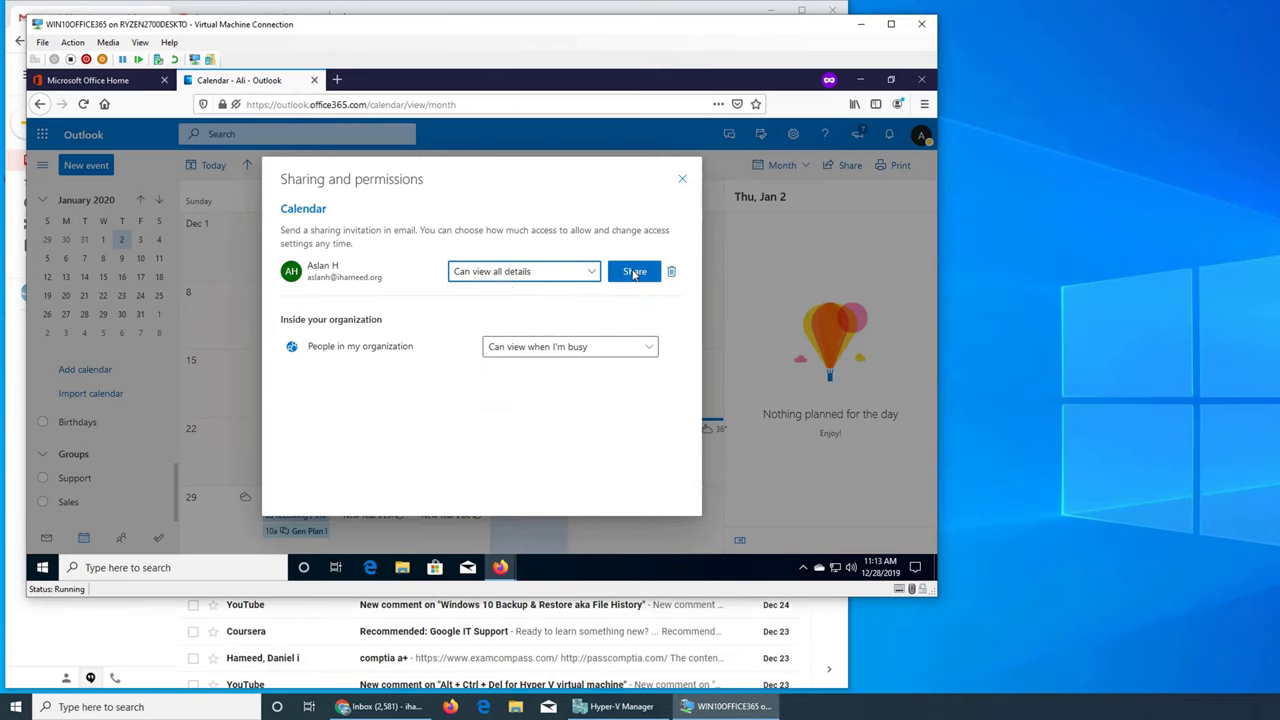
click(634, 272)
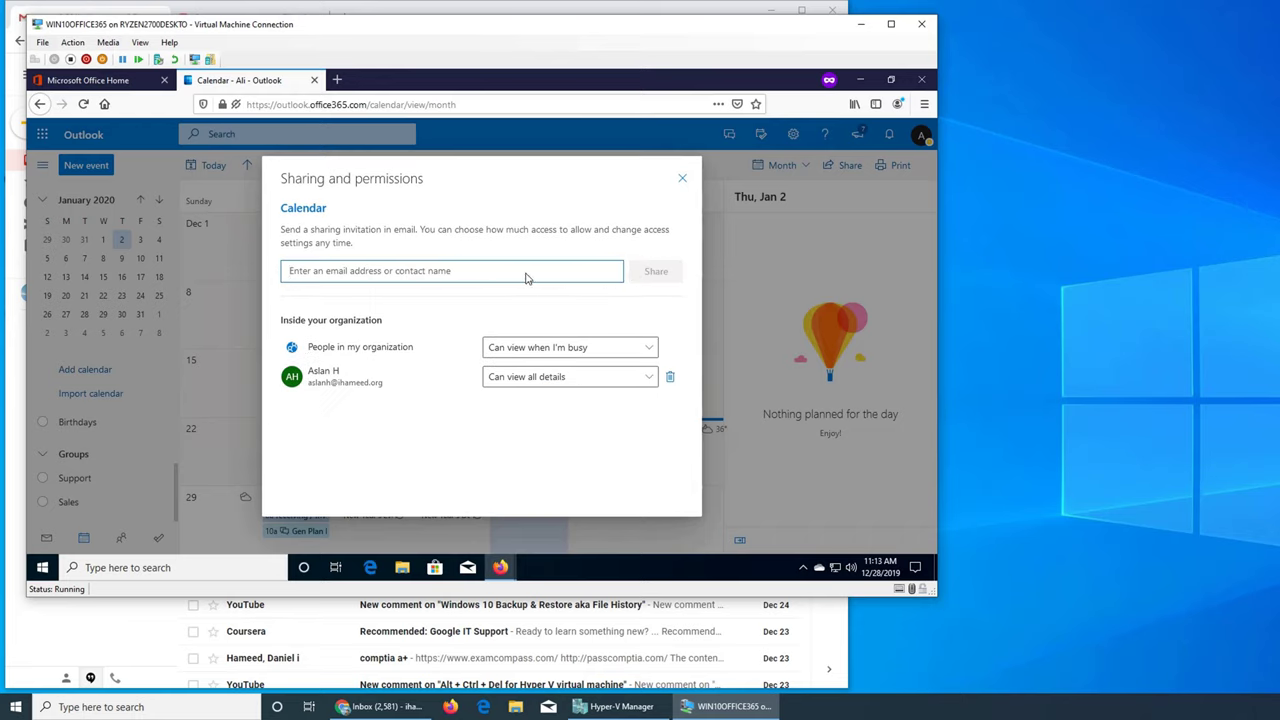
Share the calendar with full details to the second colleague, chosen from the name suggestions
text(Aslan H)
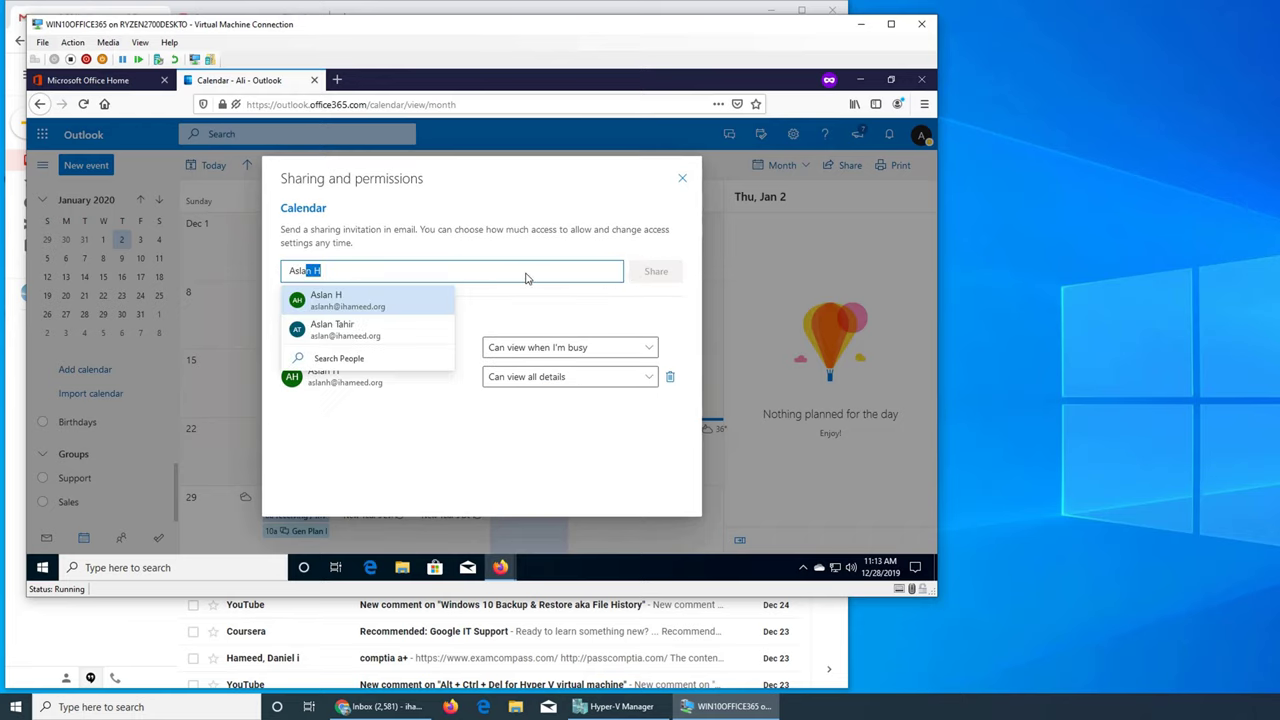
click(412, 334)
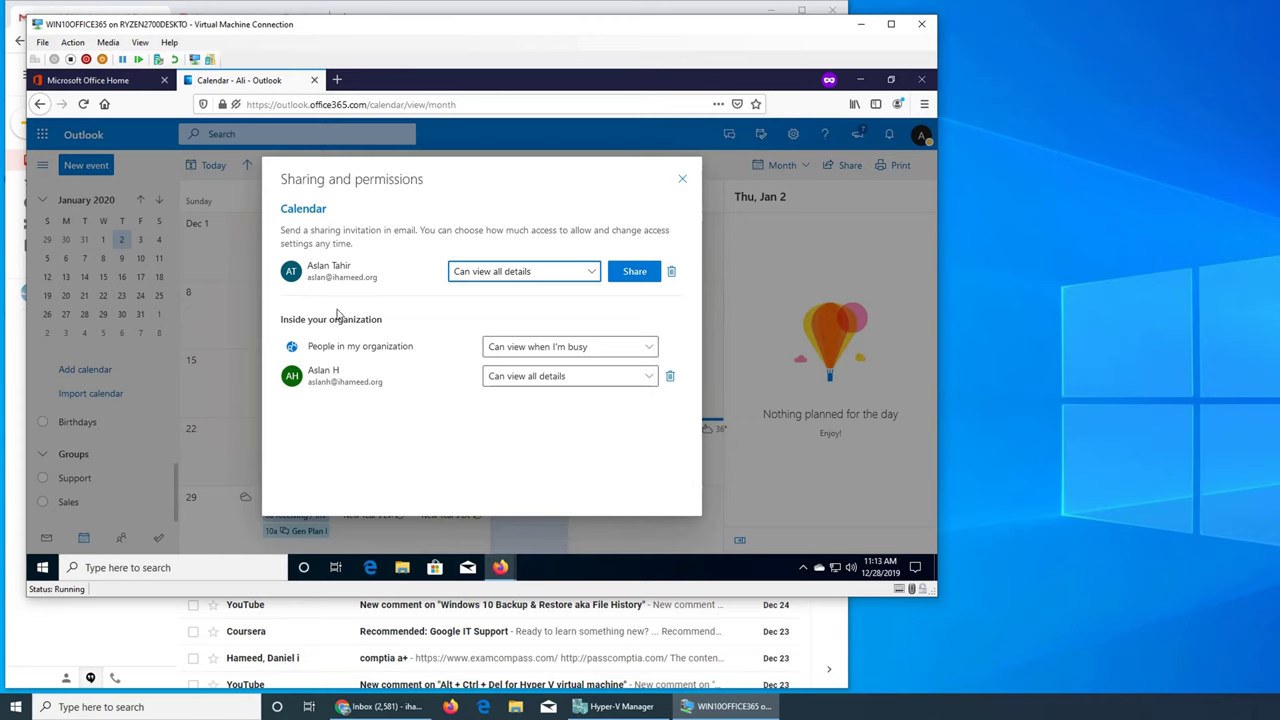
click(630, 273)
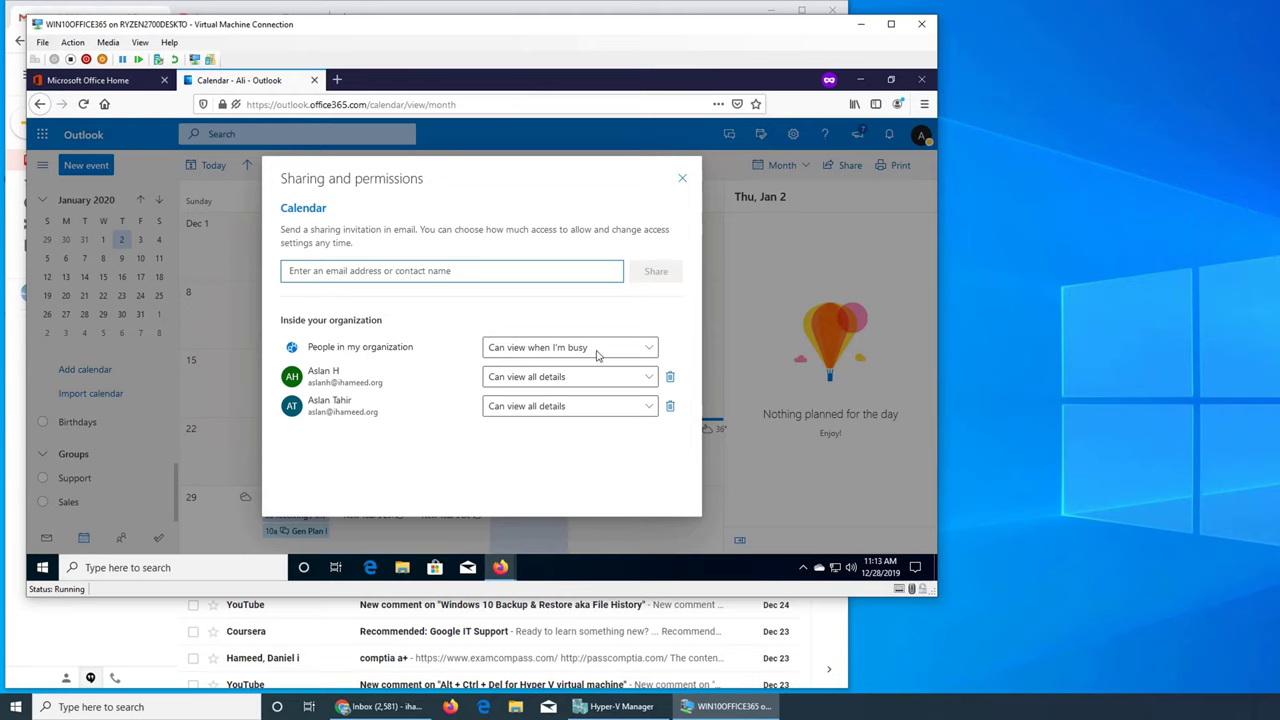
Leave organization-wide access unchanged and close the sharing settings
click(648, 347)
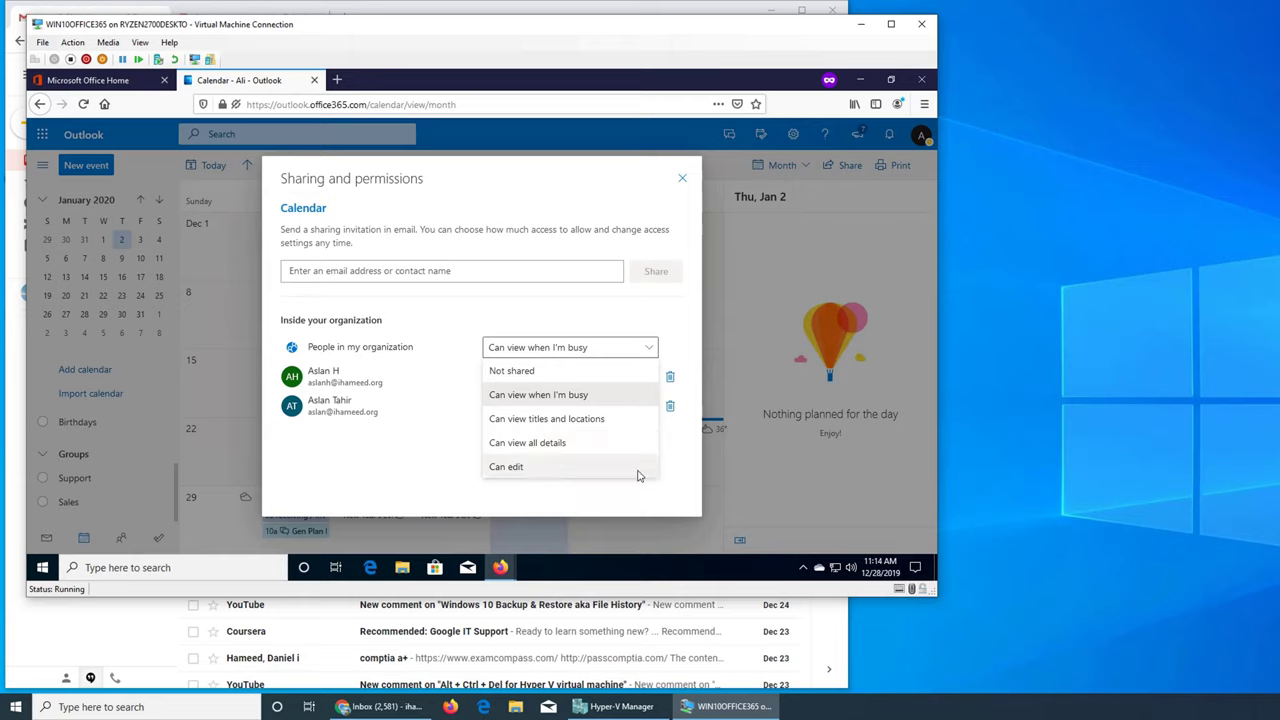
click(681, 464)
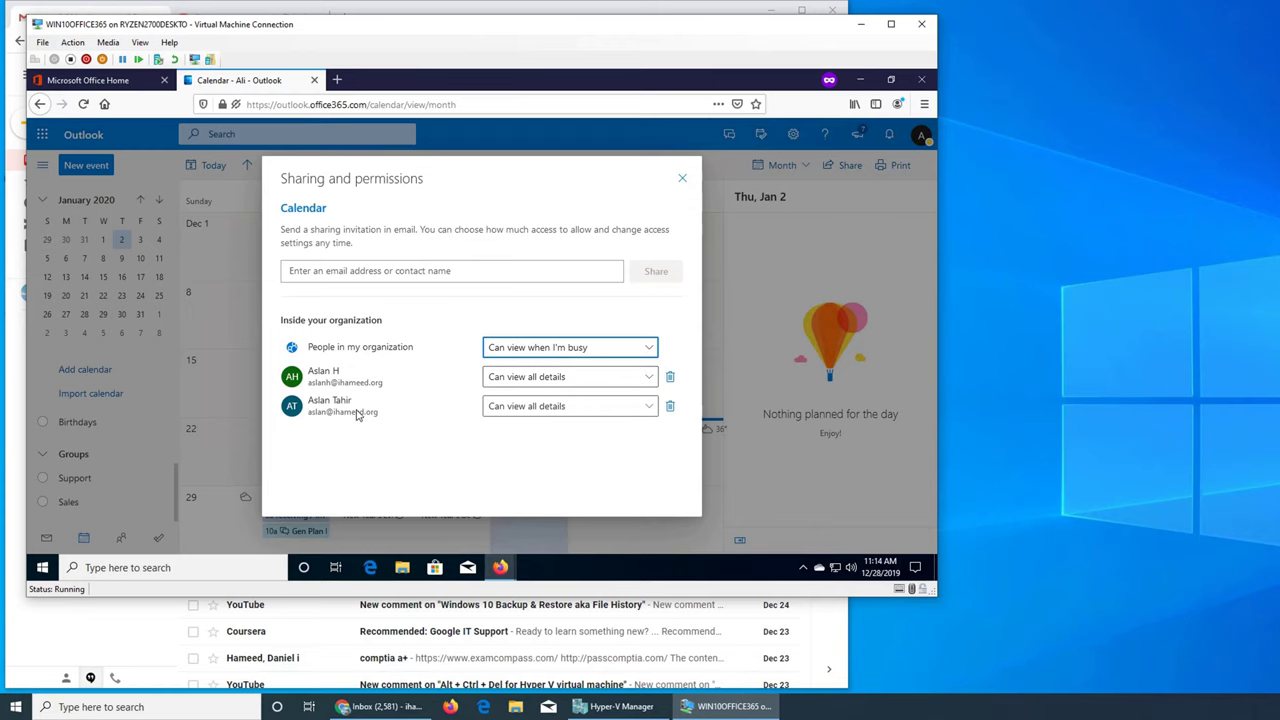
click(681, 180)
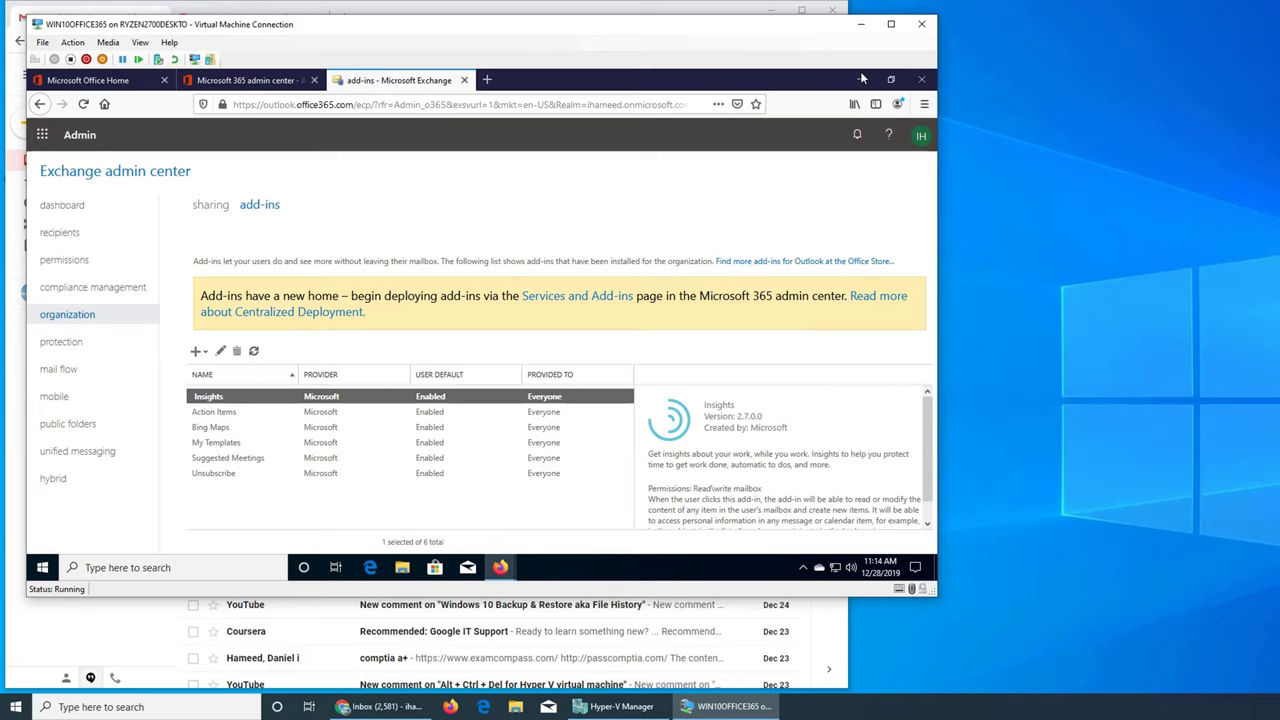
Minimize Firefox, launch Edge and dismiss the Firefox installer download prompt
click(861, 79)
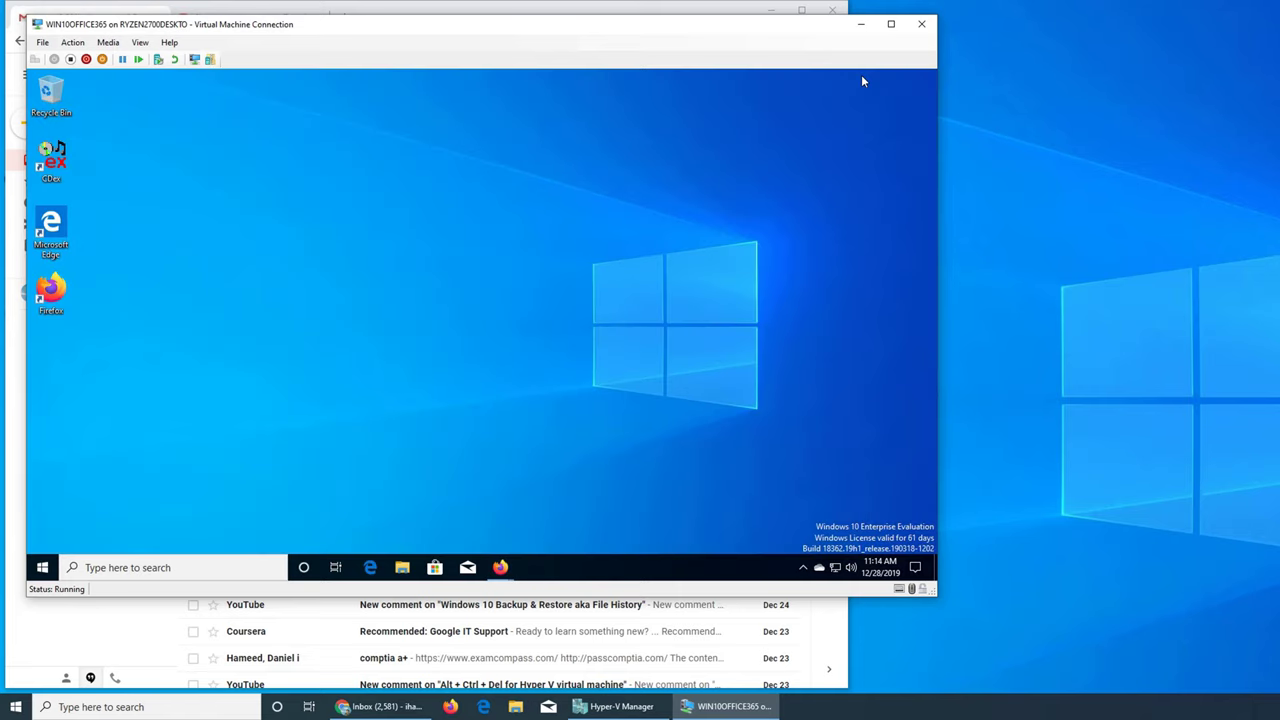
click(55, 241)
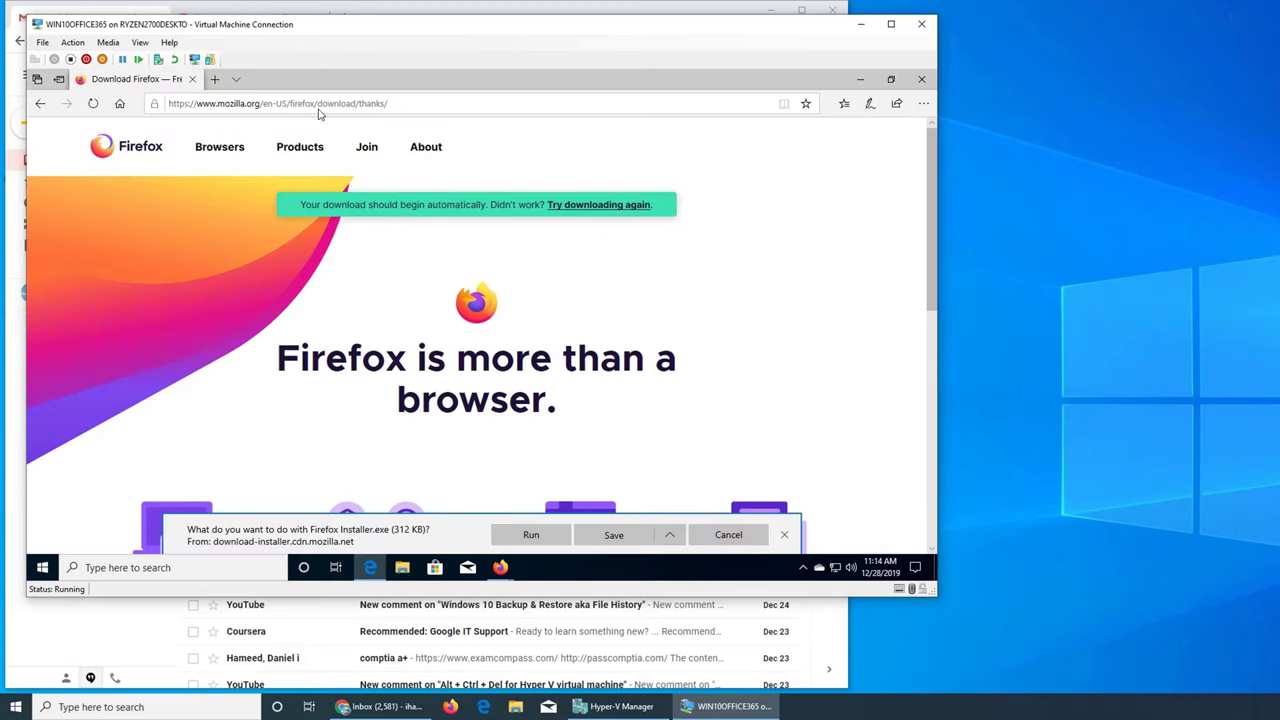
click(319, 108)
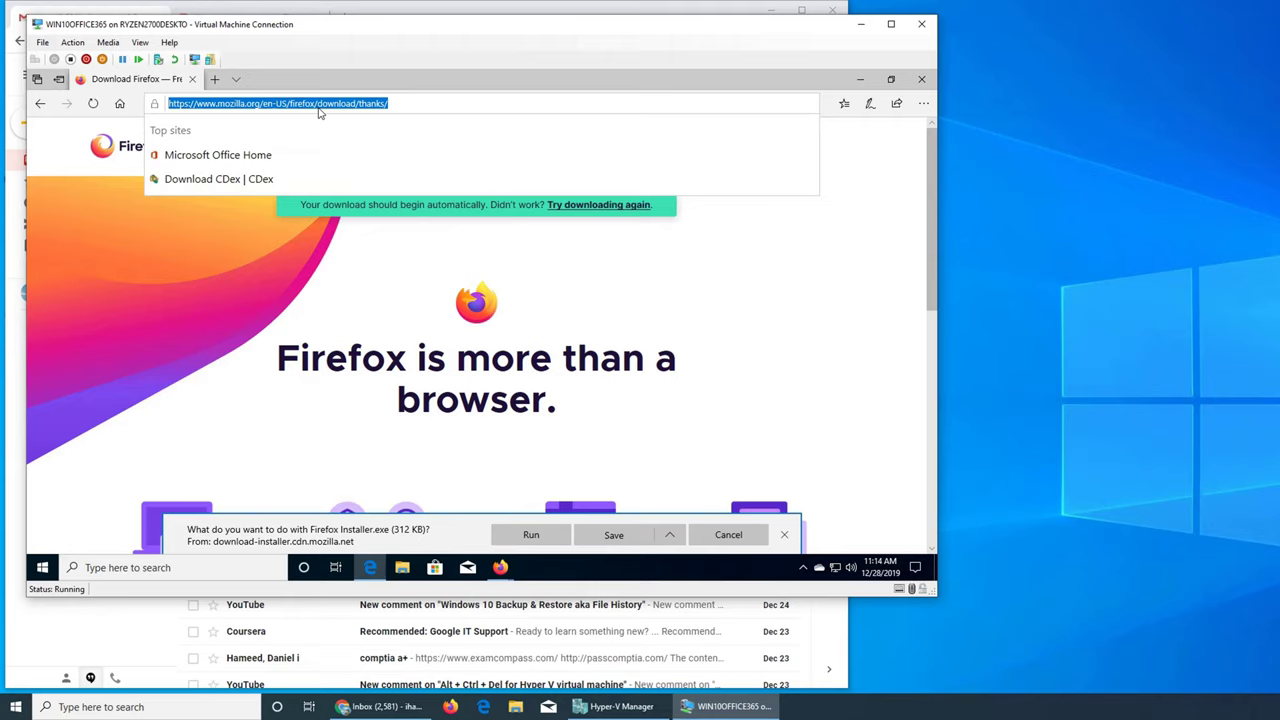
click(738, 524)
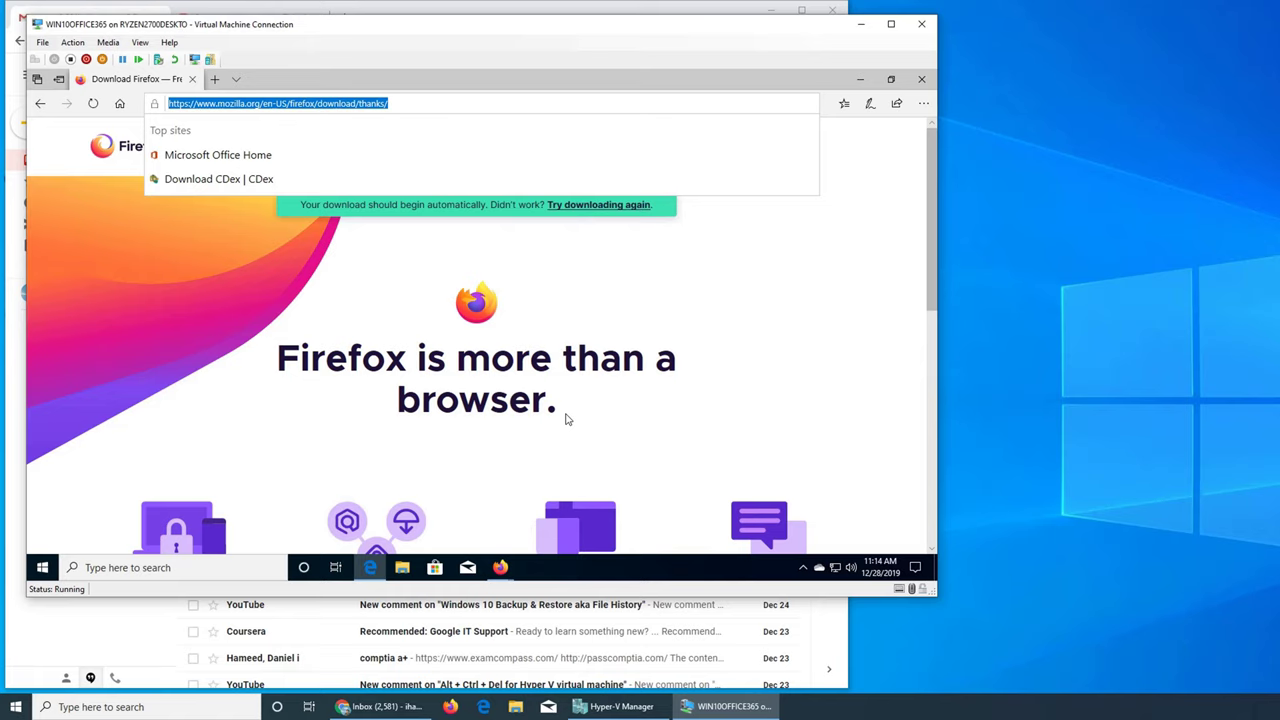
click(1226, 453)
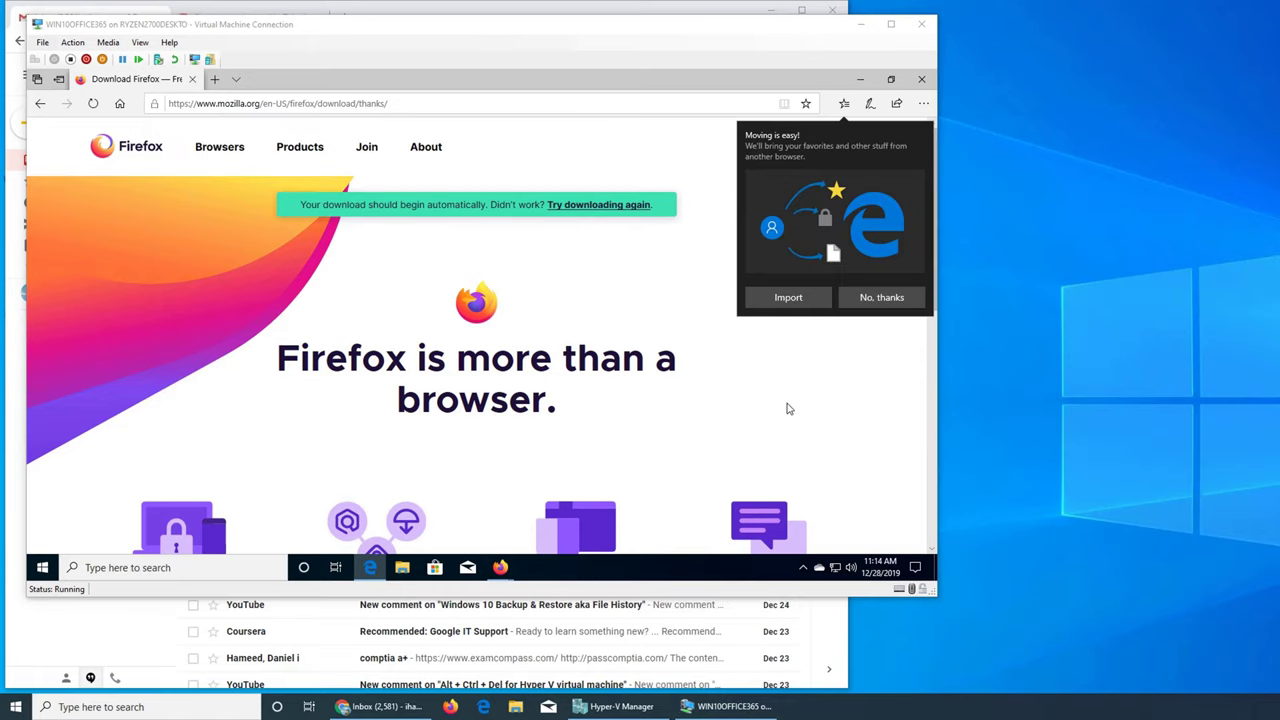
Navigate Edge to outlook.office365.com
click(436, 106)
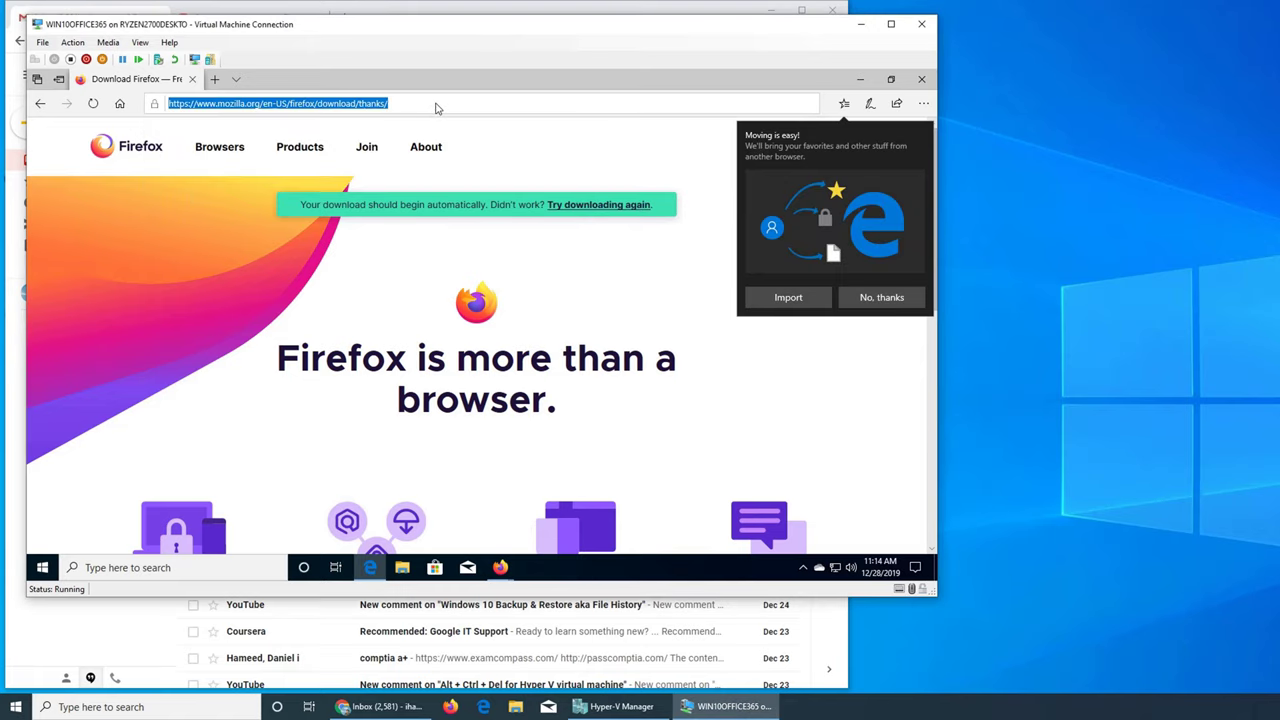
text(out)
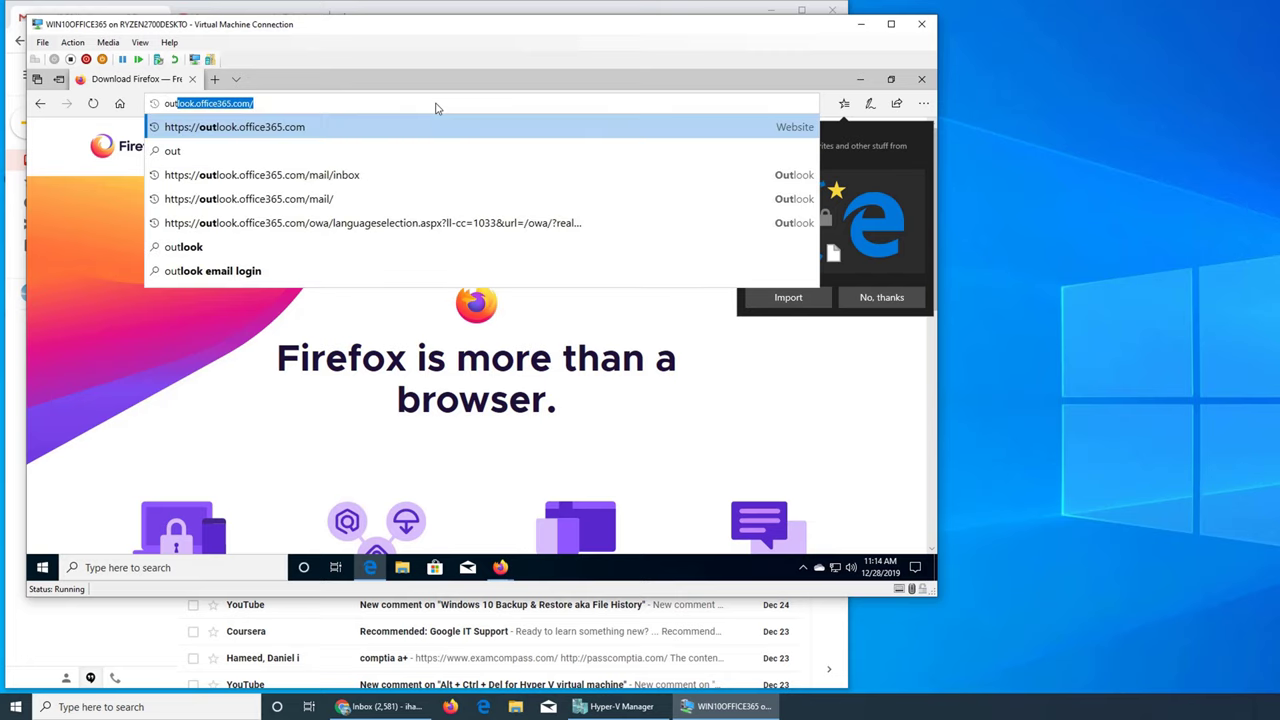
key(Return)
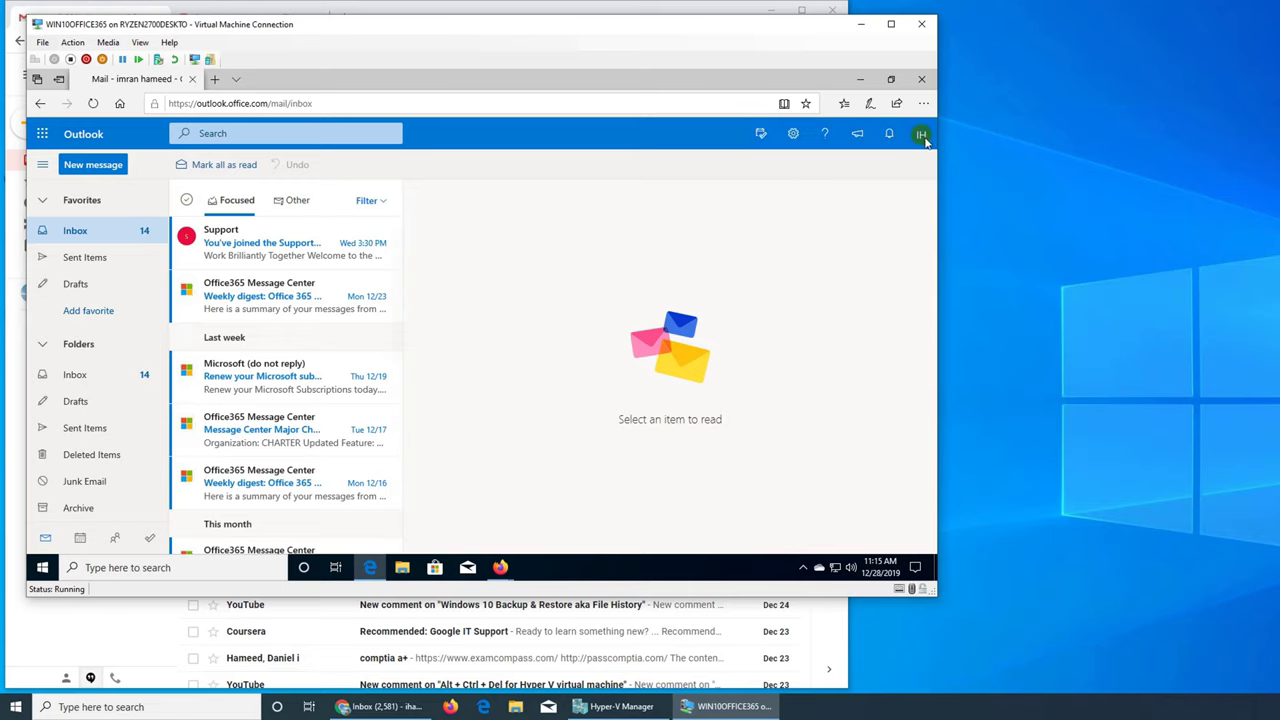
Sign out of the admin account, then close and relaunch Edge
click(921, 135)
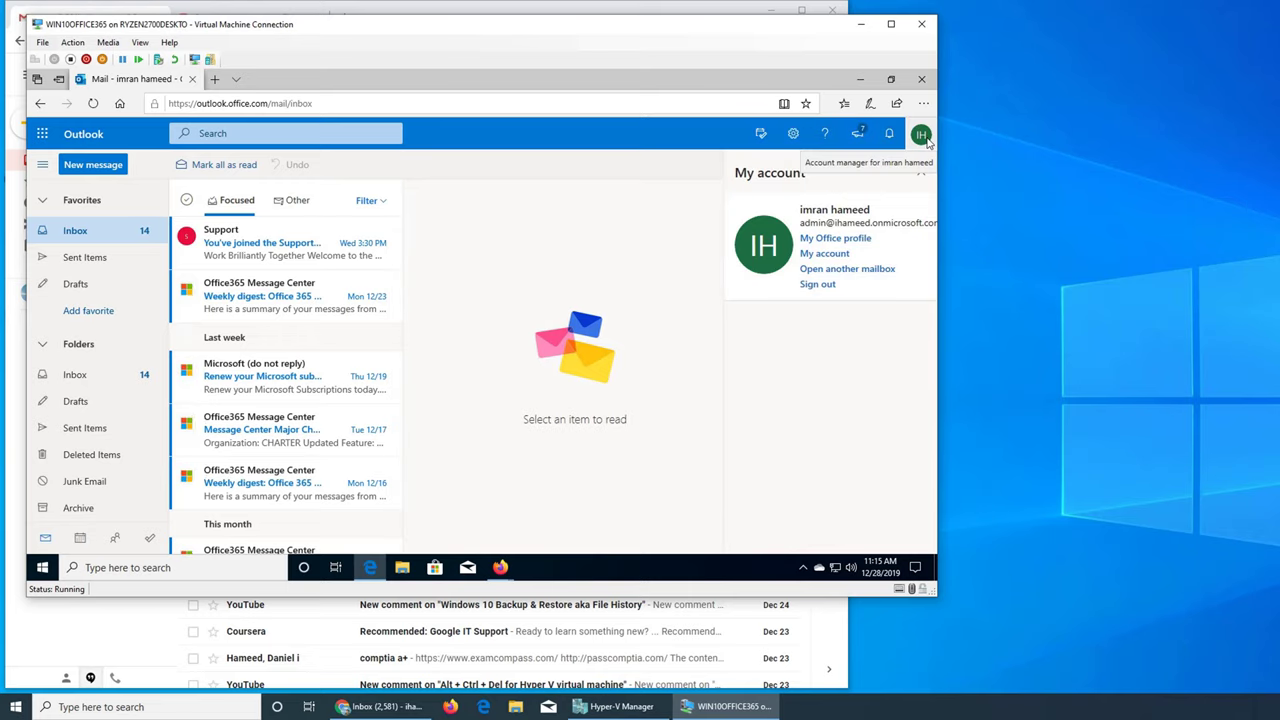
click(817, 284)
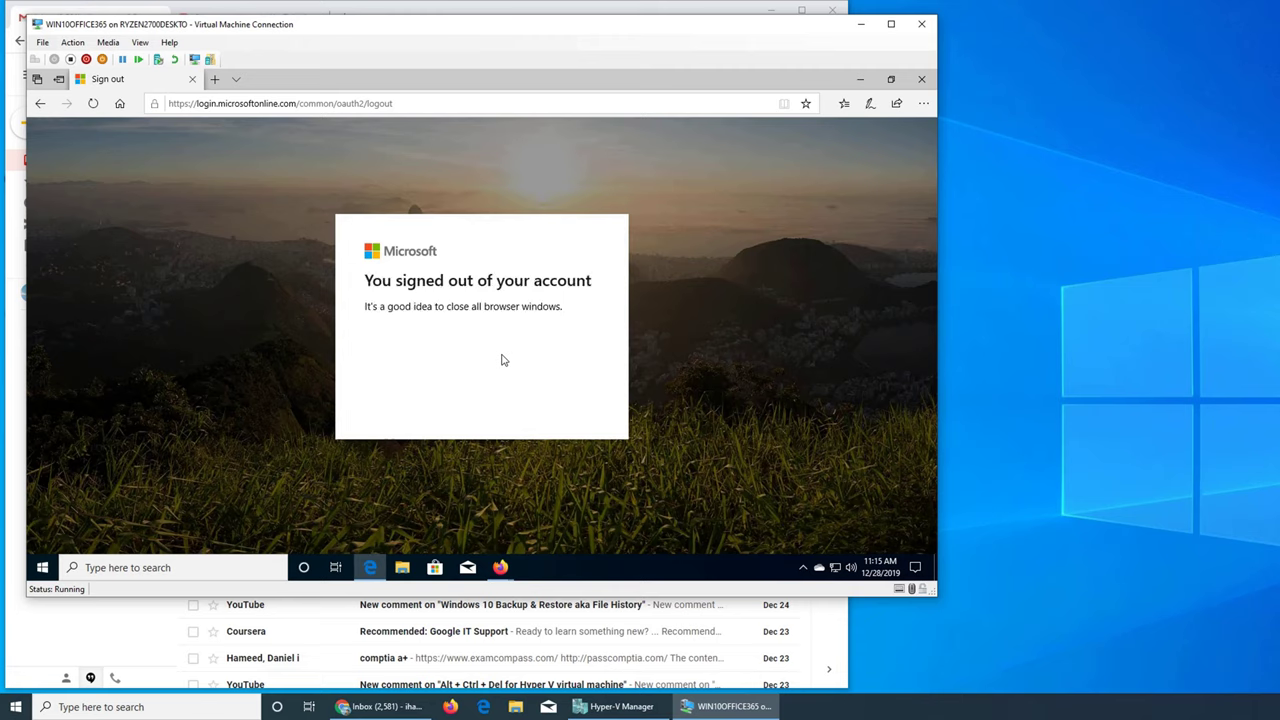
click(921, 79)
double_click(37, 231)
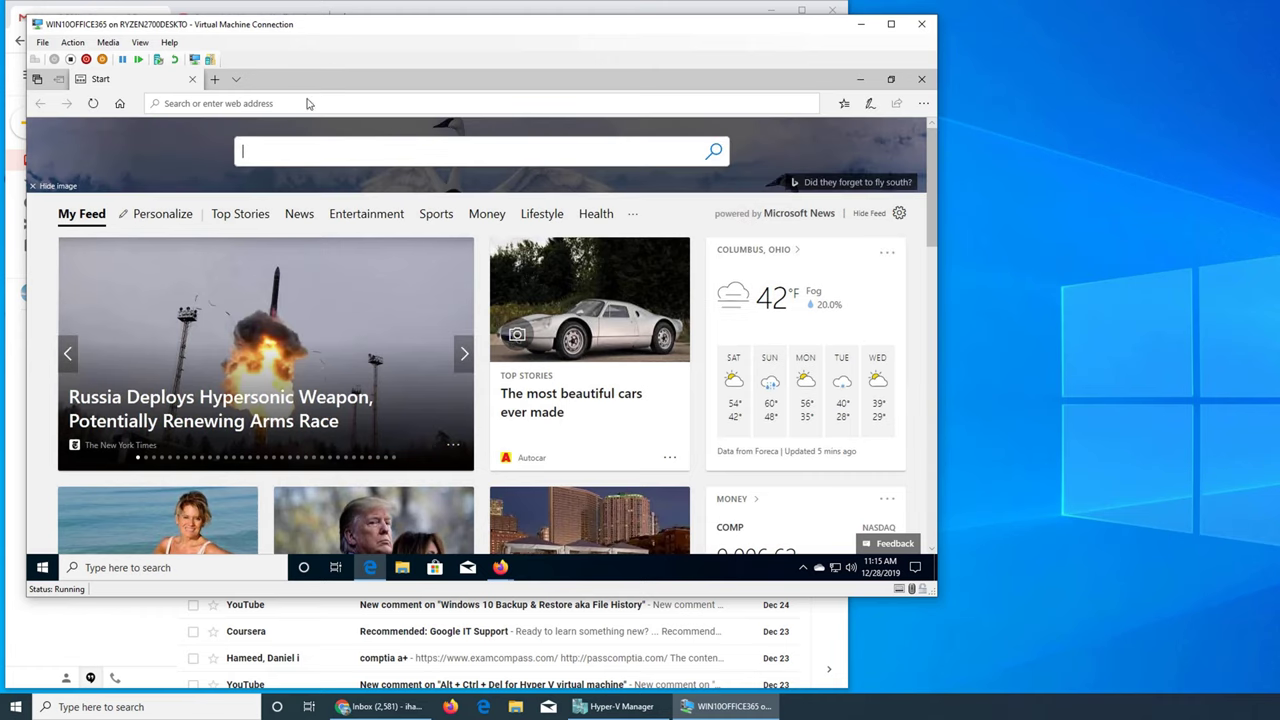
Go to Outlook, choose another account and enter the invited colleague's e-mail address
text(out)
key(Return)
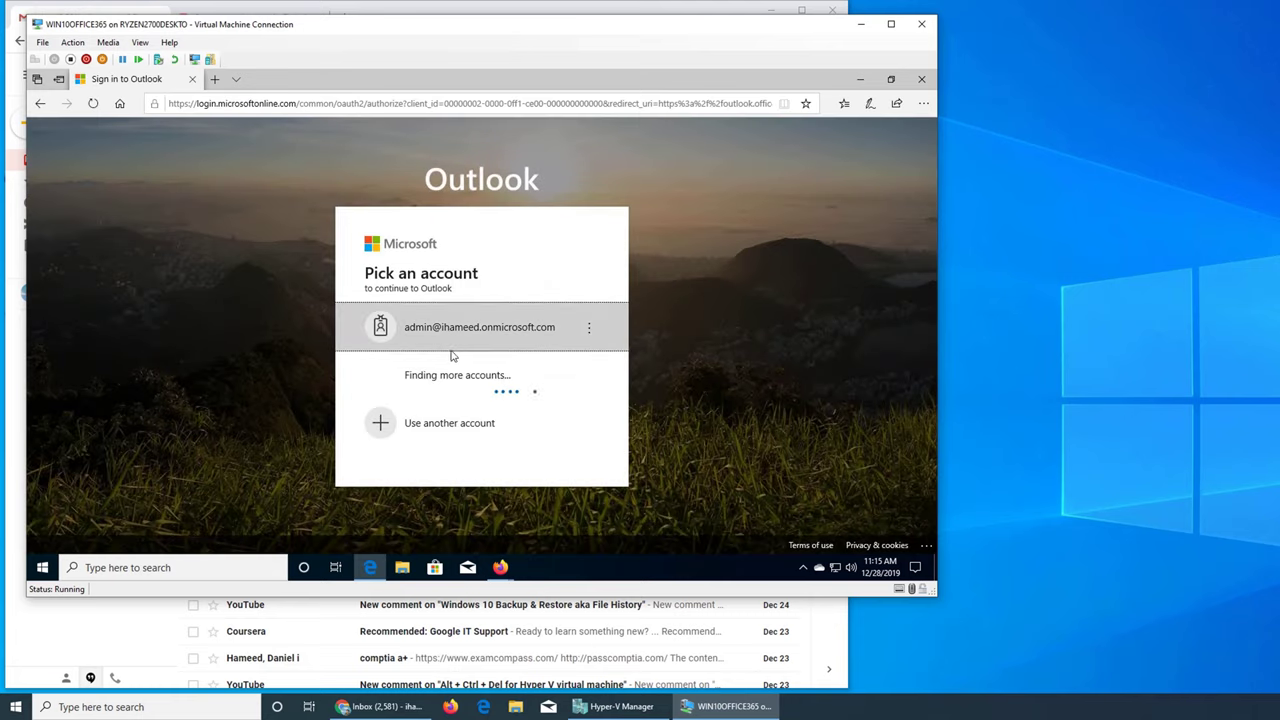
click(438, 408)
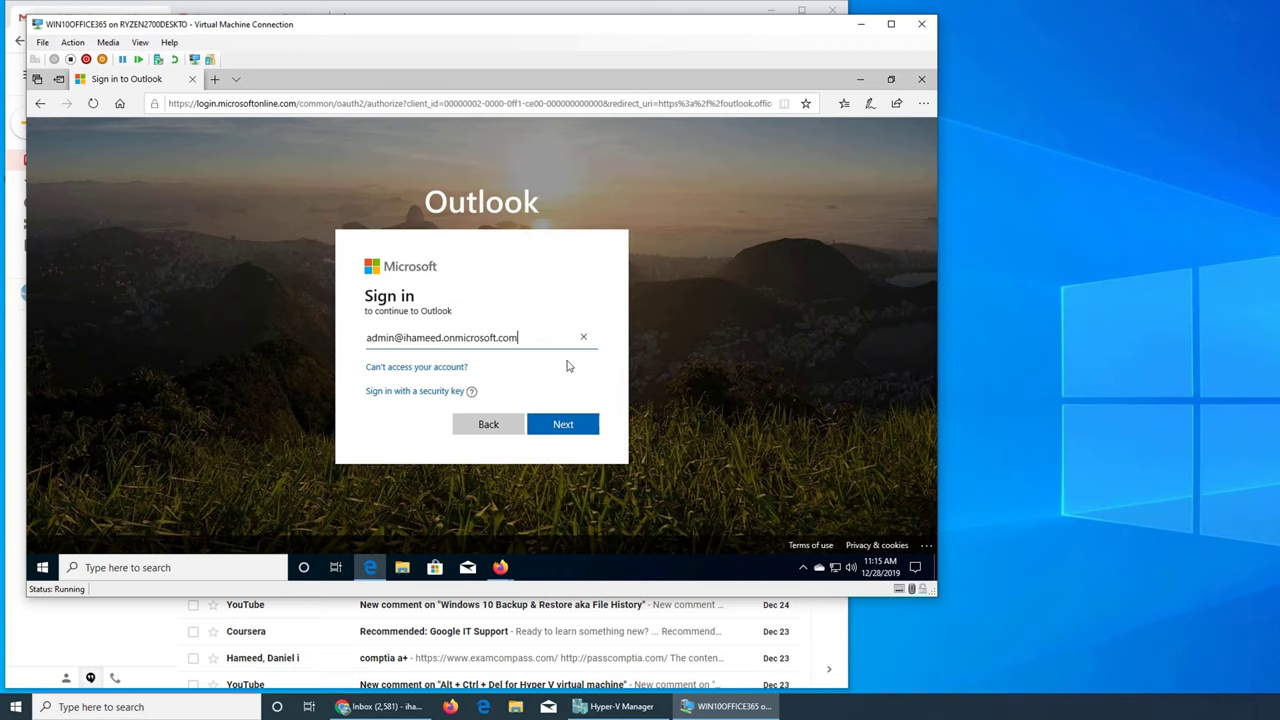
click(585, 342)
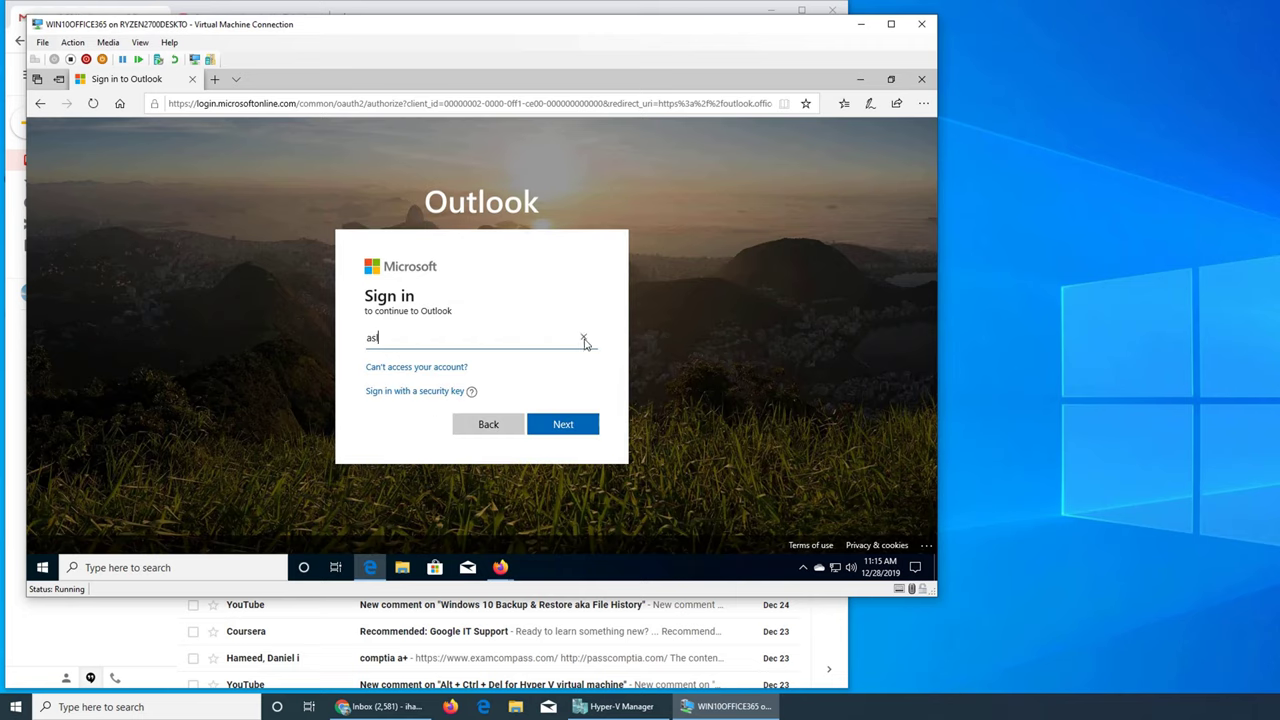
click(568, 430)
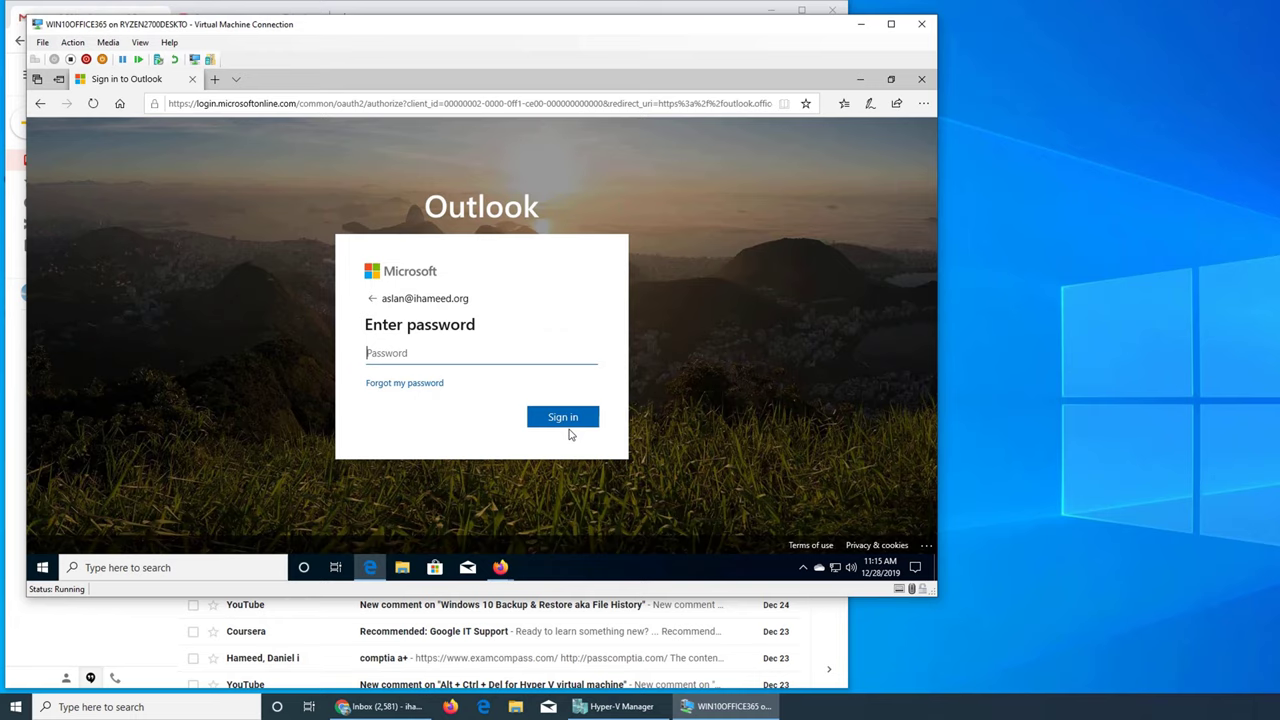
Enter the colleague's password, sign in and answer the save-password offer
text(••••)
click(568, 427)
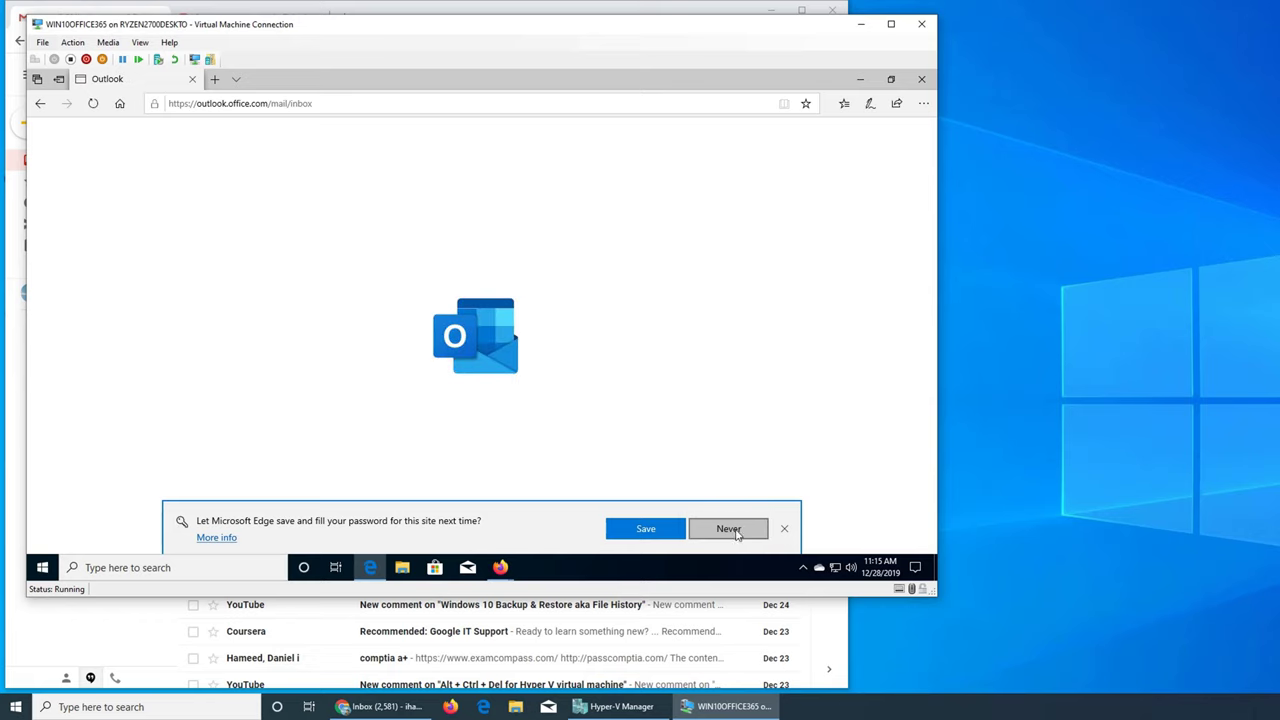
click(646, 529)
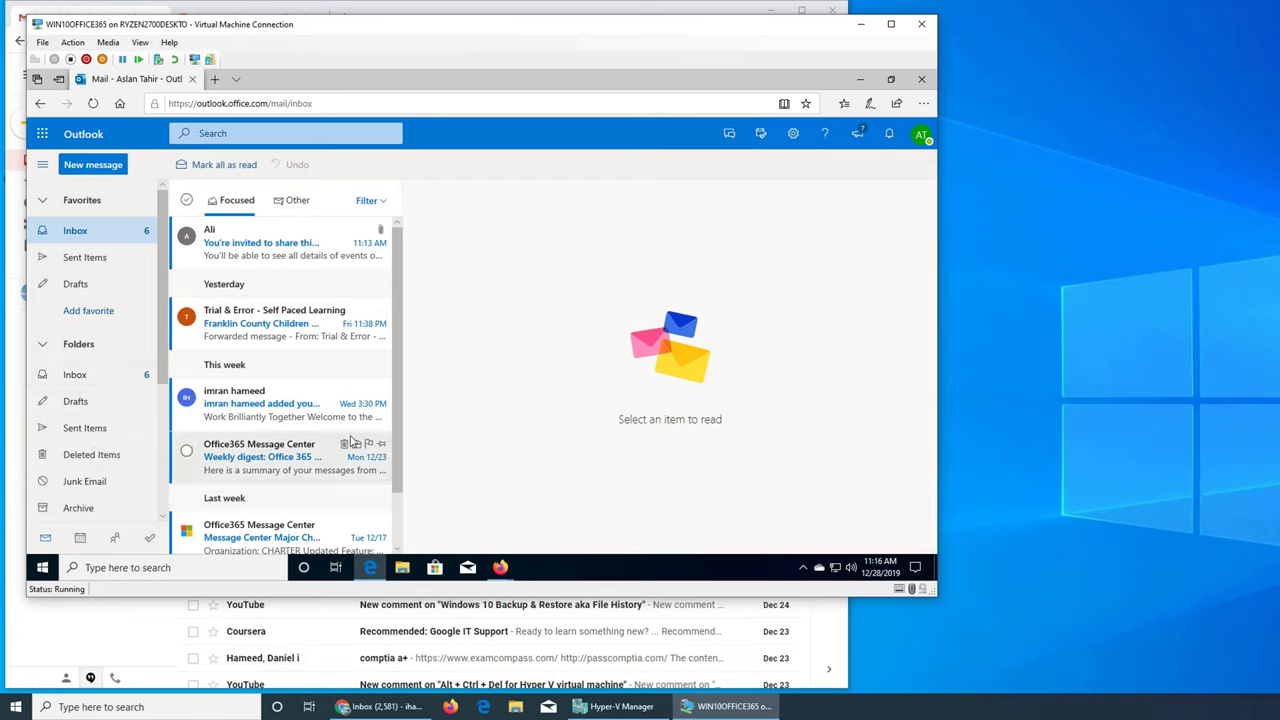
Open the calendar sharing invitation, accept it, and switch to the calendar
click(270, 260)
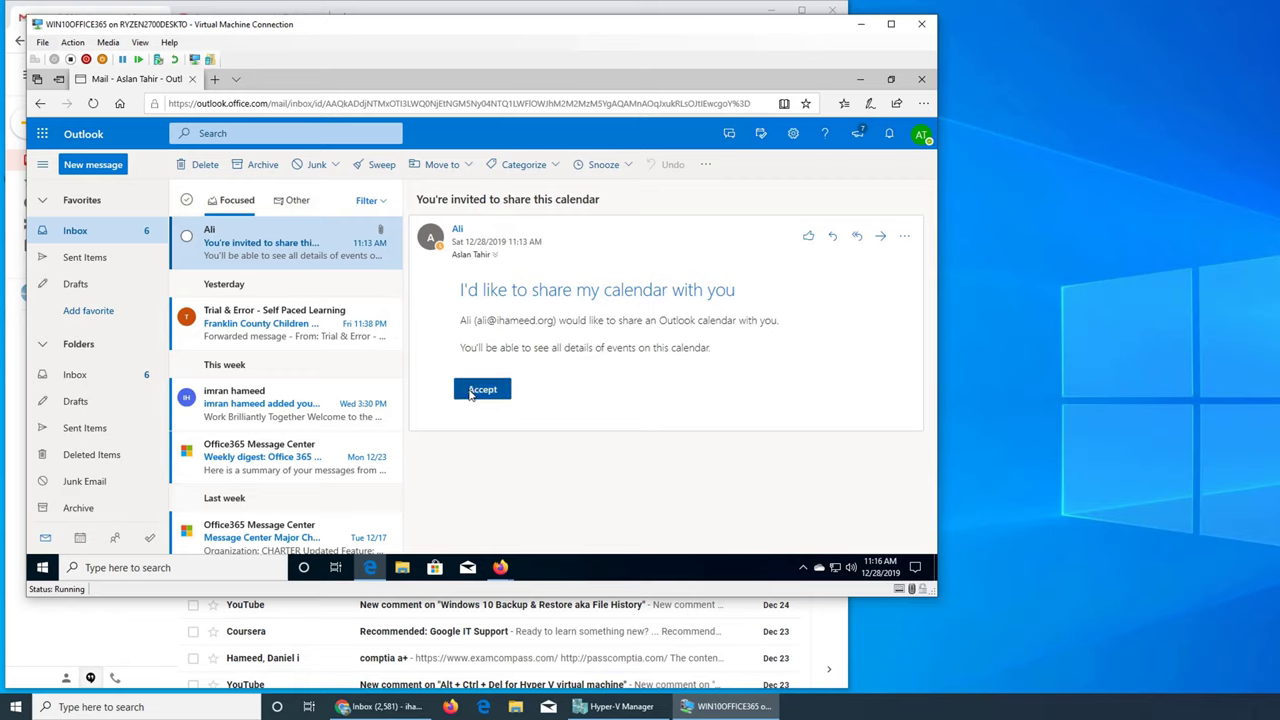
click(469, 392)
scroll(110, 430, down, 3)
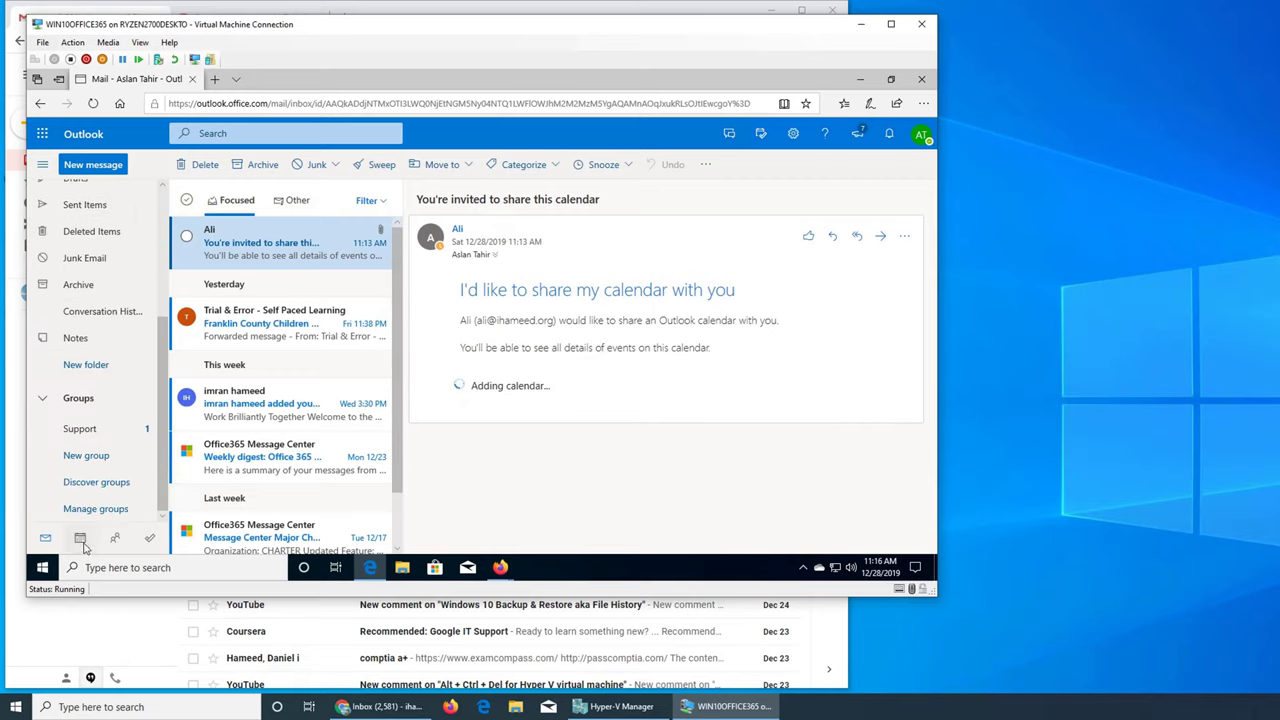
click(79, 541)
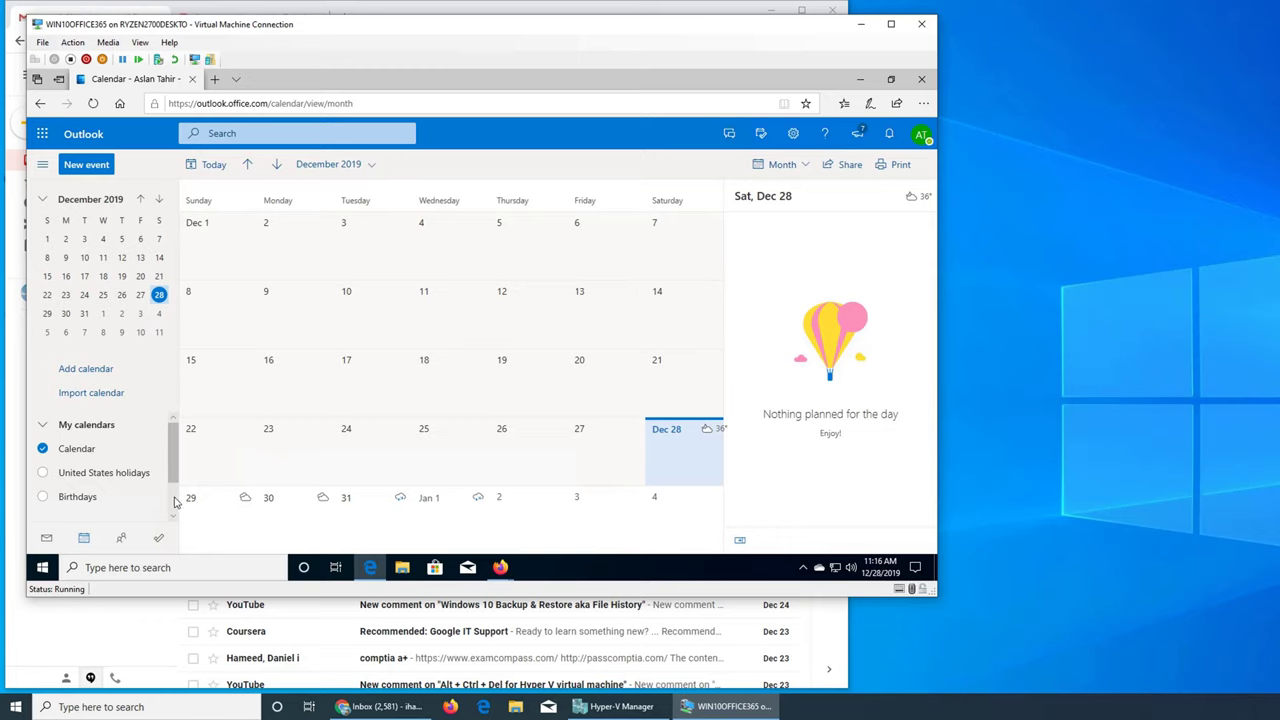
Scroll through the calendar folder pane, then return to the mail inbox
scroll(174, 502, down, 1)
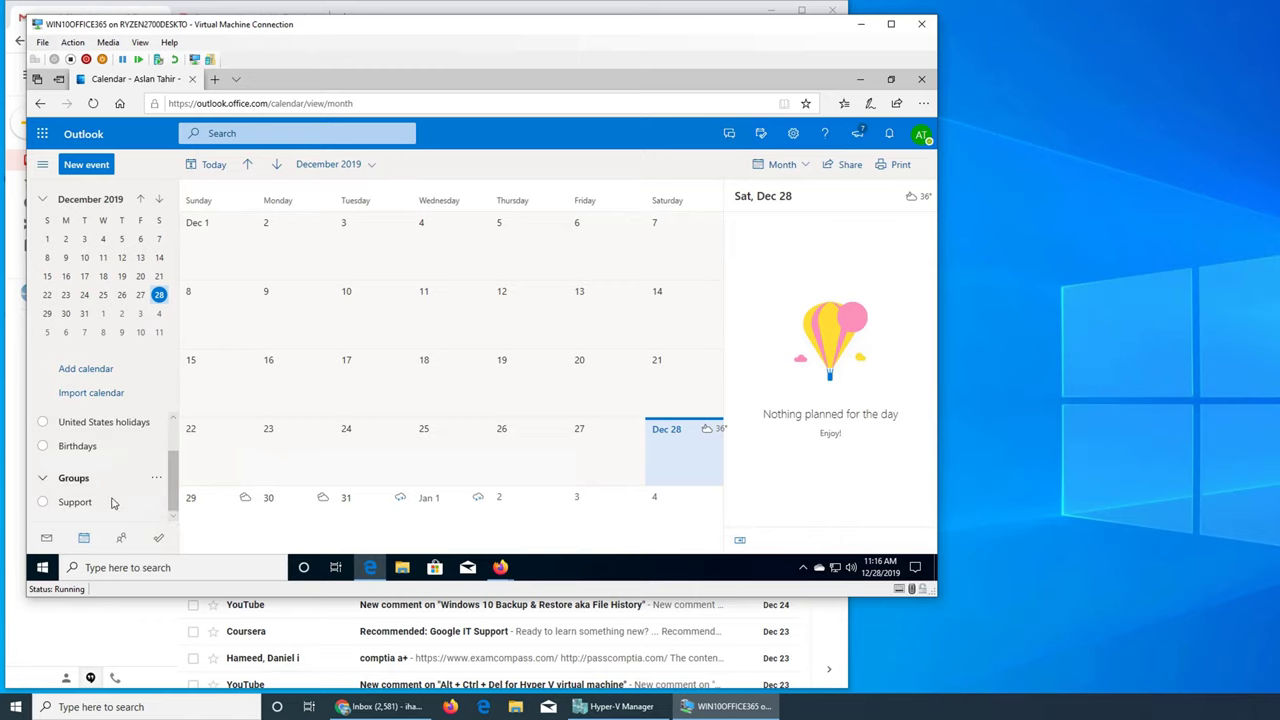
scroll(112, 504, up, 1)
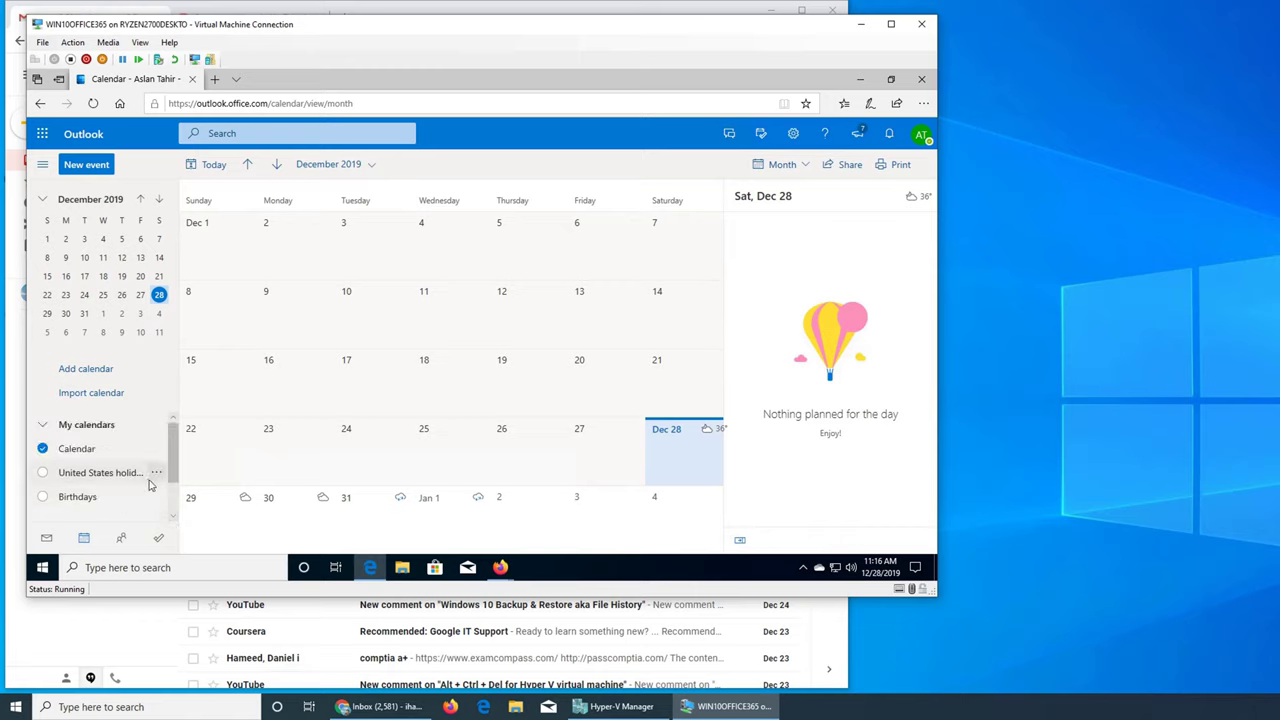
scroll(148, 480, down, 1)
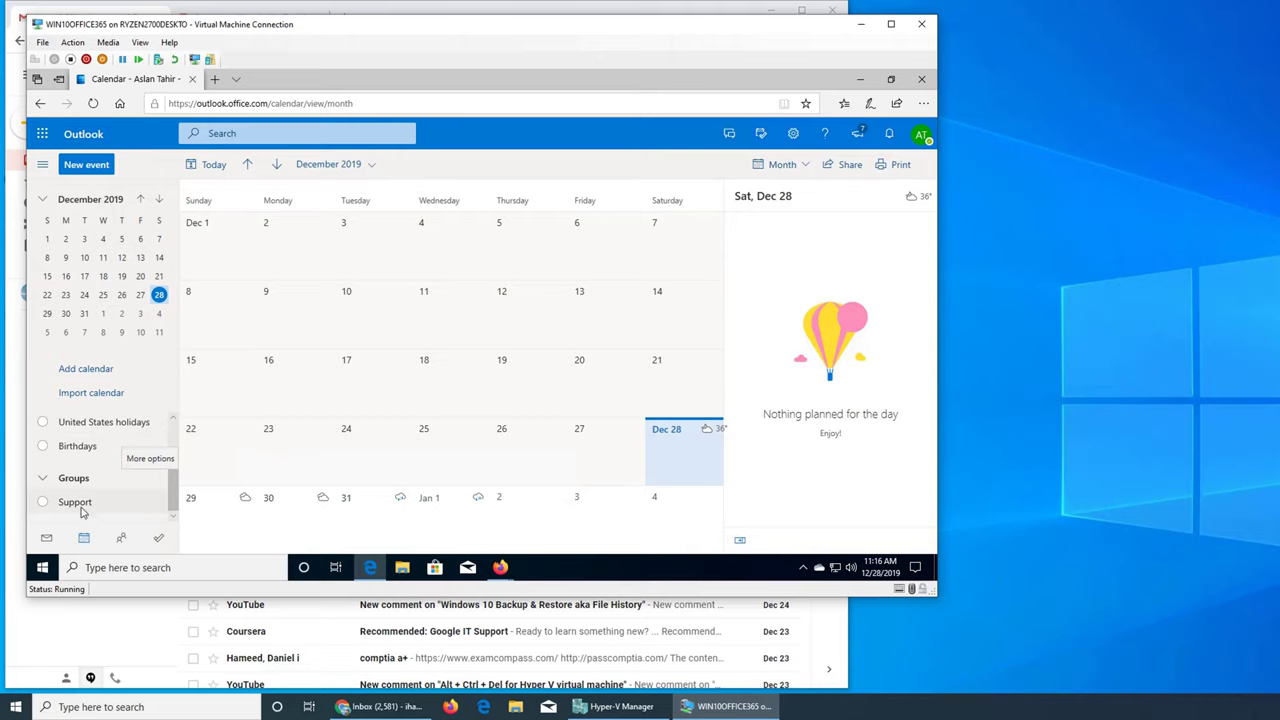
scroll(118, 492, up, 1)
scroll(118, 492, up, 1)
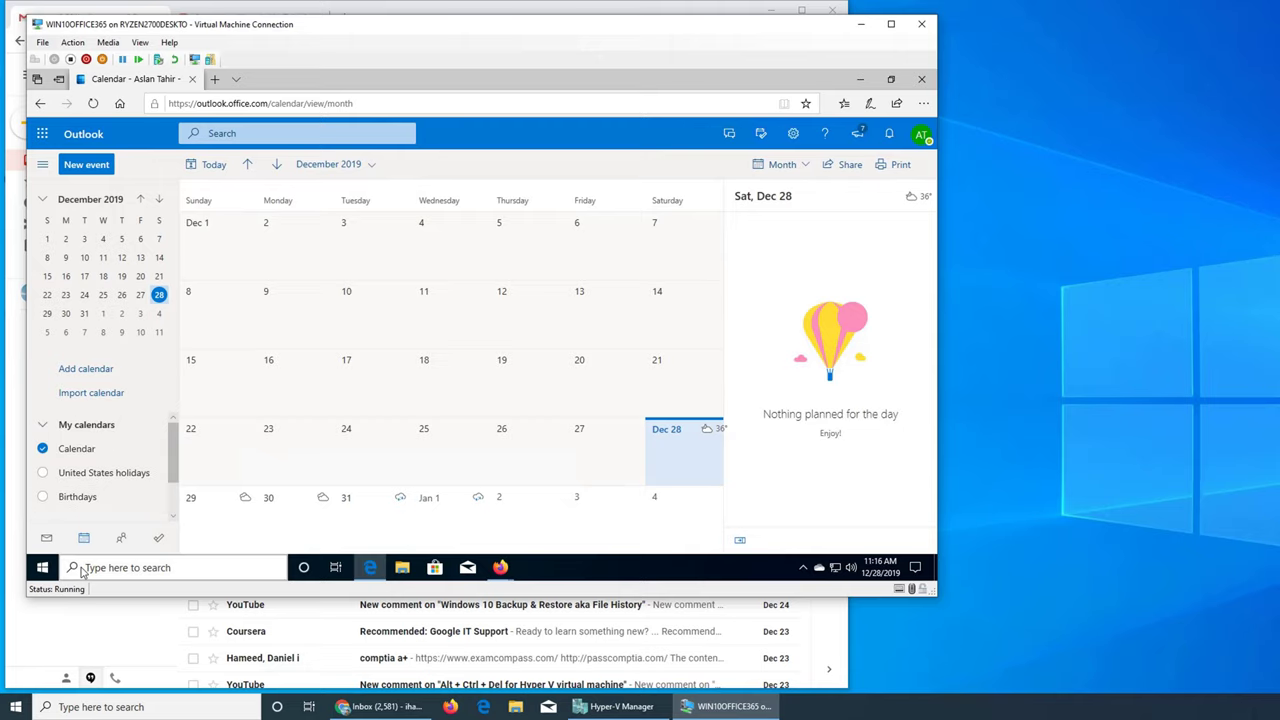
click(46, 539)
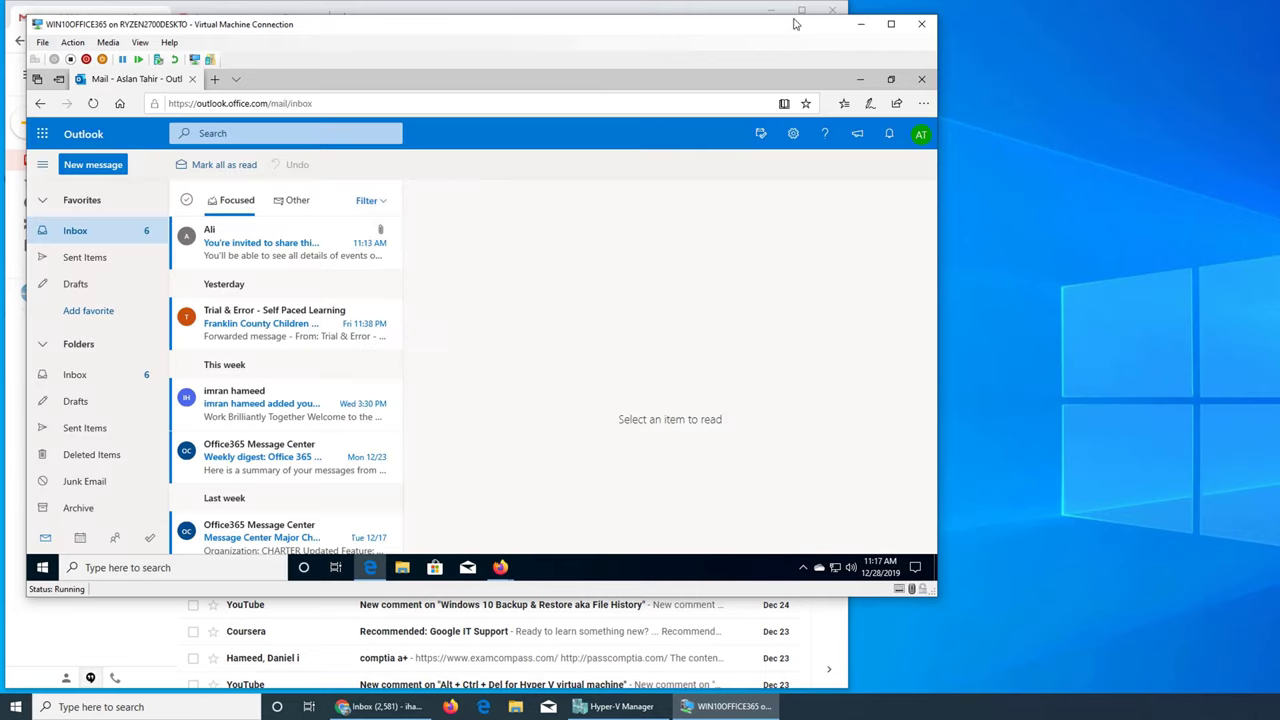
Maximize the VM window, open the sharing invitation email, accept it and view the calendar
drag(778, 16, 786, 1)
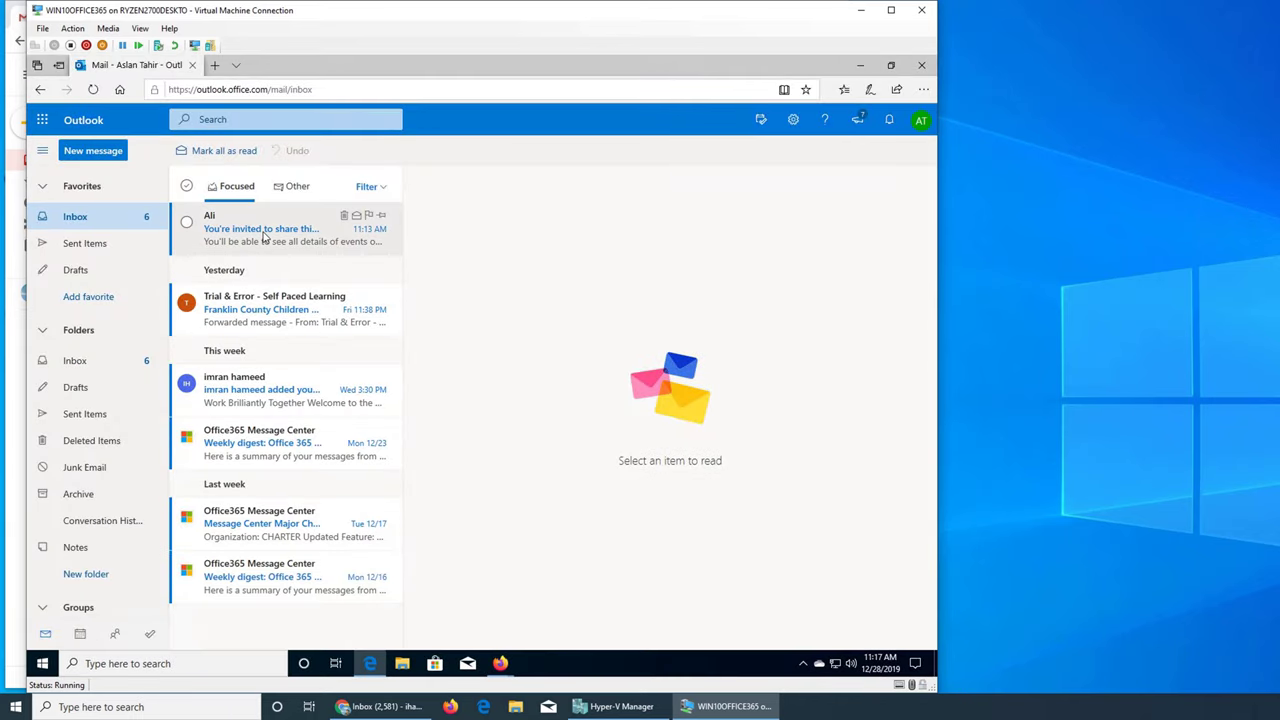
click(265, 237)
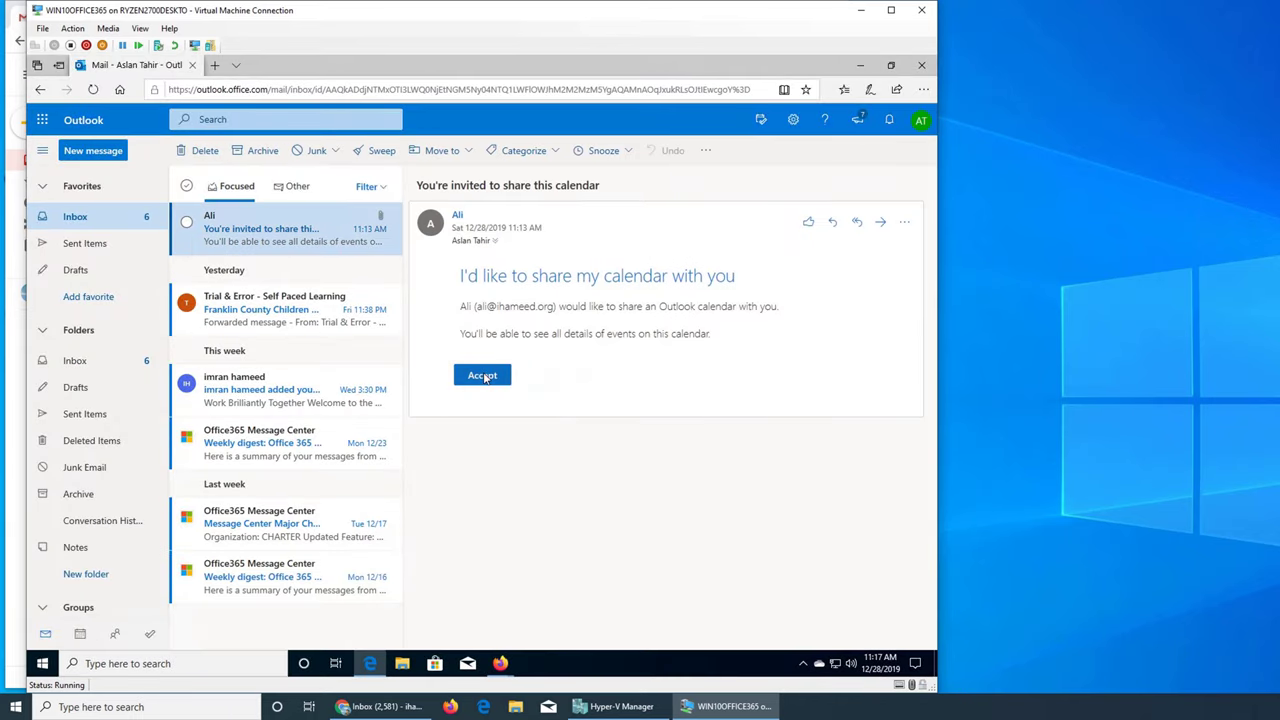
click(484, 376)
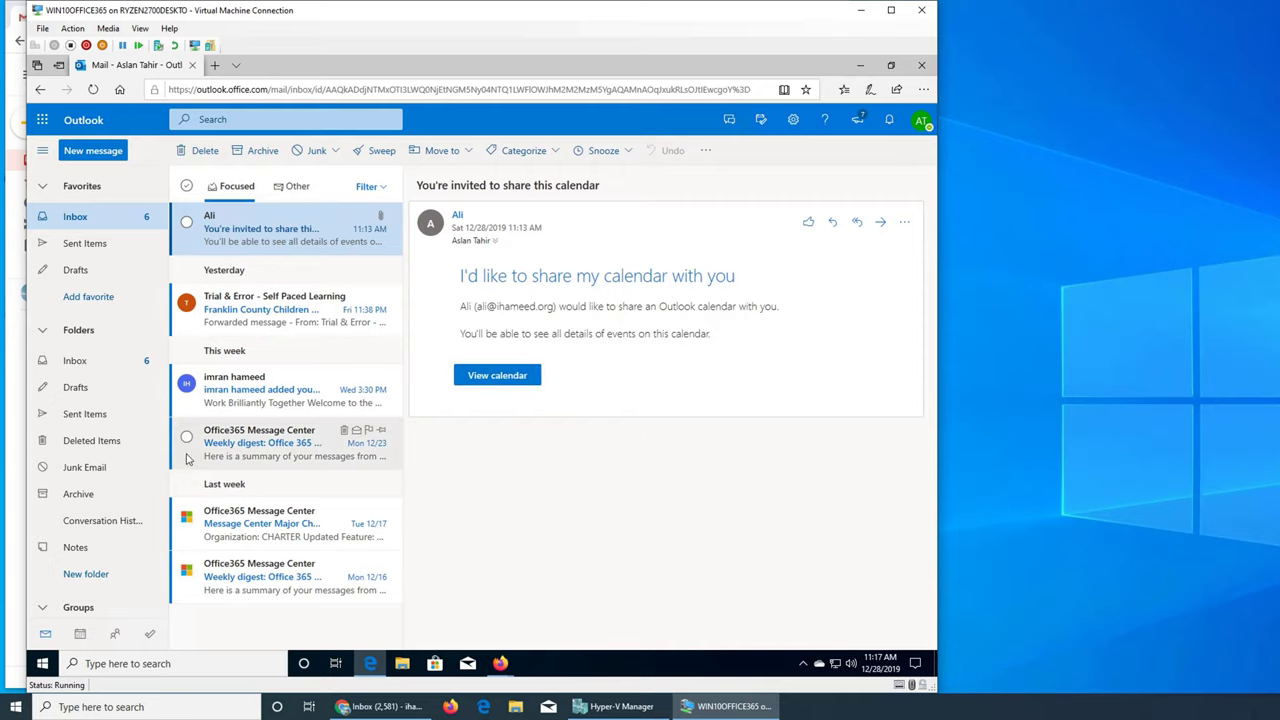
click(497, 378)
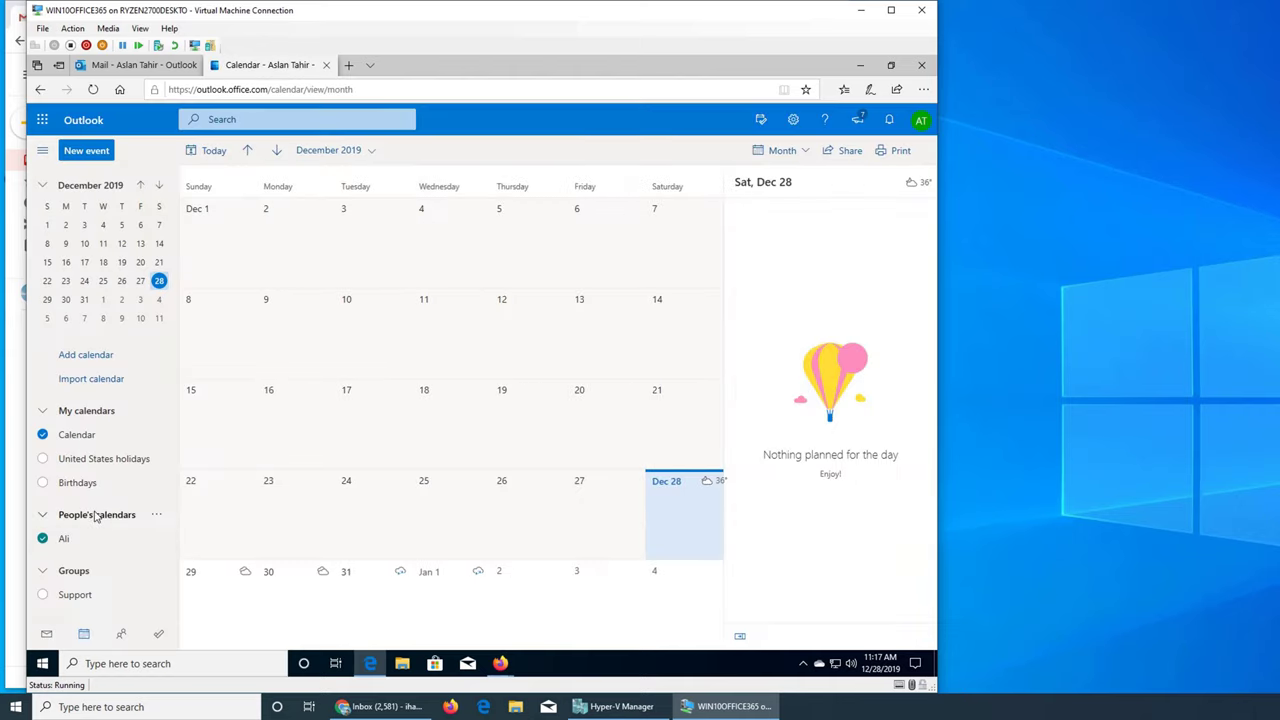
Return to the inbox, then switch to Calendar to see the shared Dec 30 events
click(160, 68)
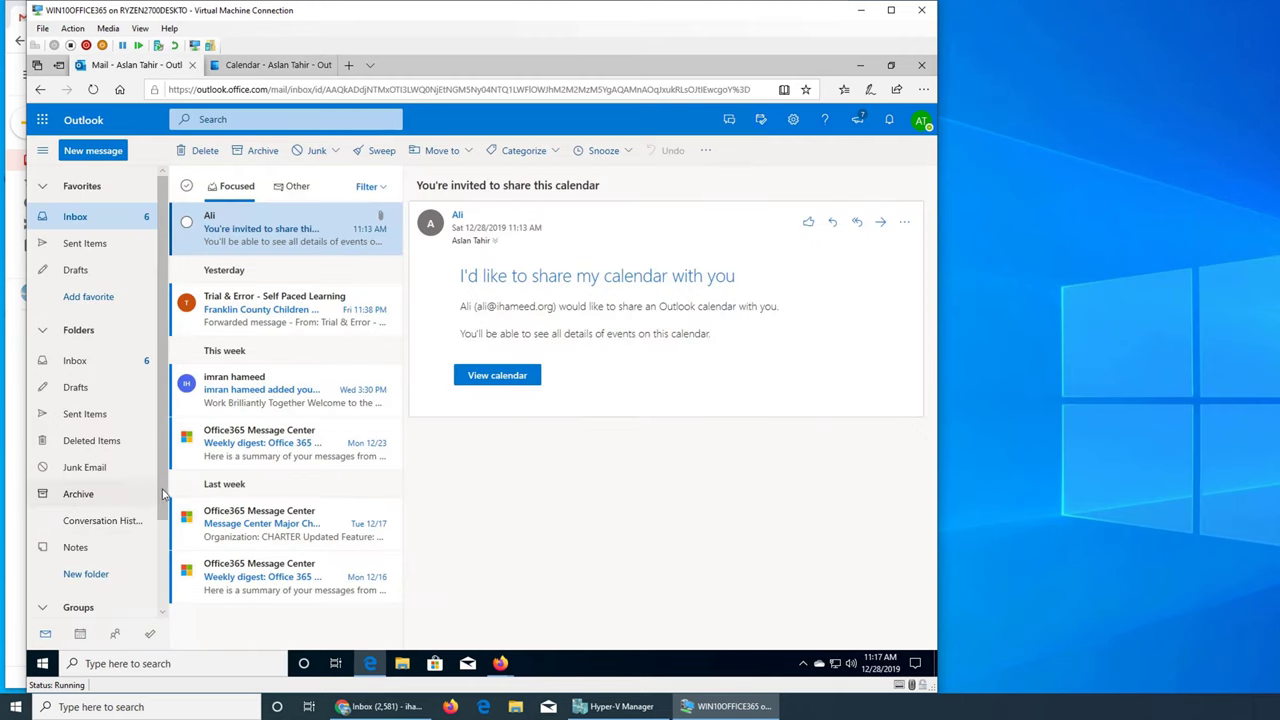
scroll(160, 595, down, 2)
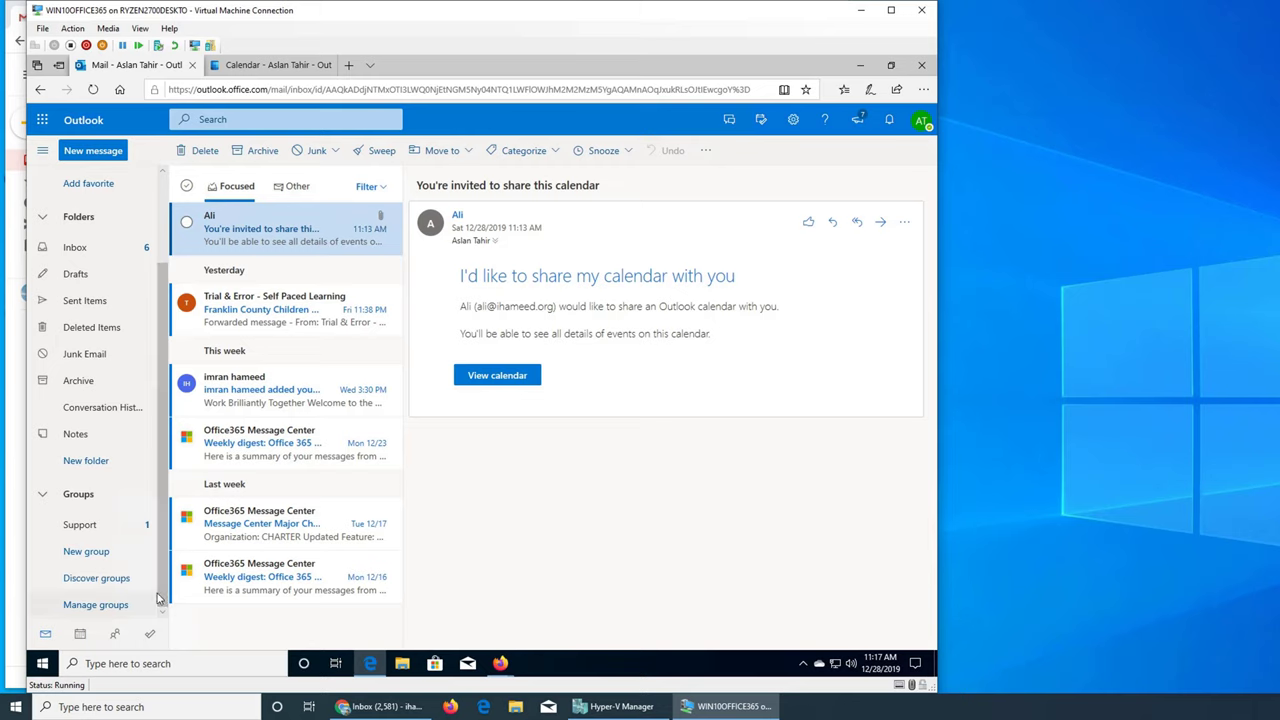
click(81, 634)
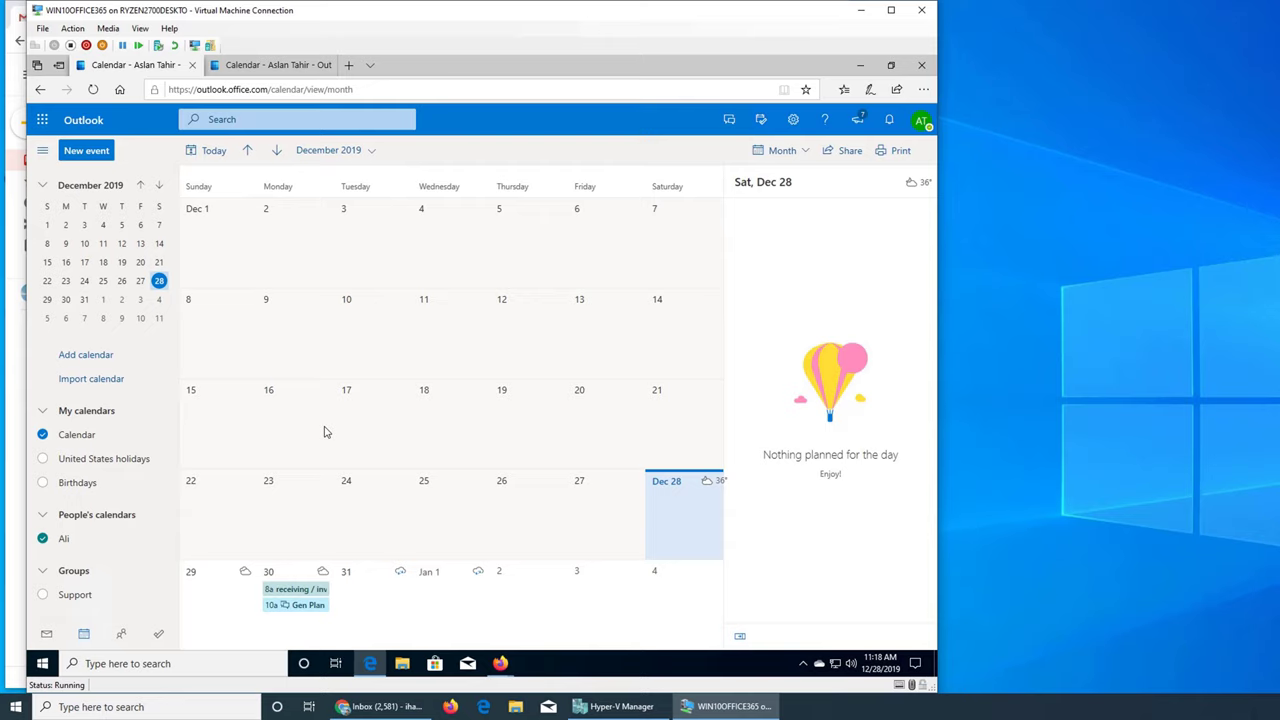
Uncheck the shared calendar, then save a 30-minute 'lunch' event at 12:00 PM on Sat, Dec 28
click(42, 539)
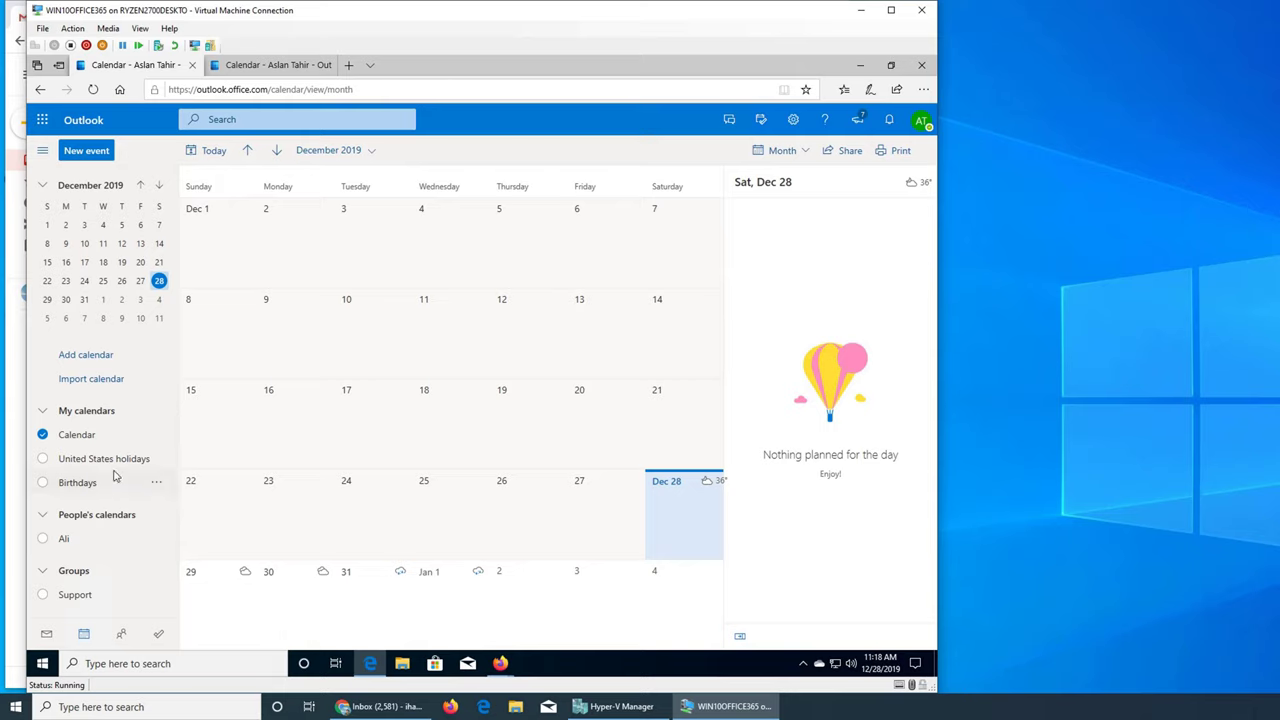
click(686, 517)
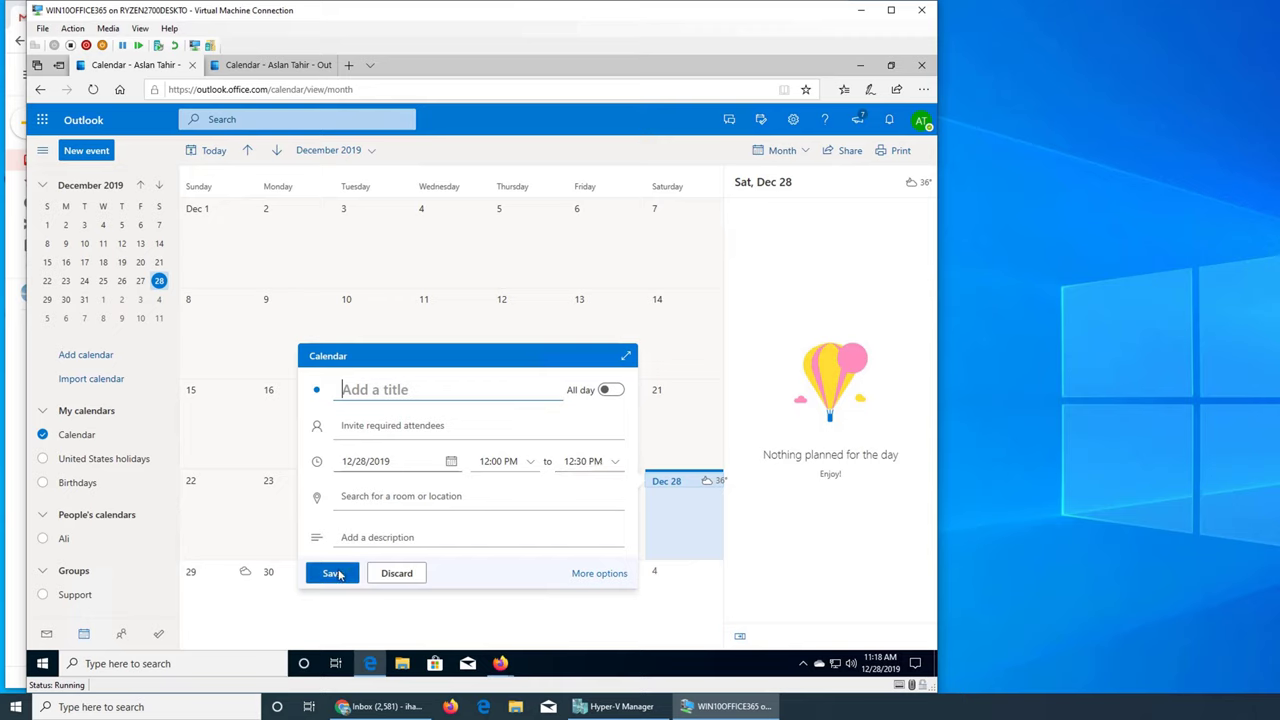
text(luc)
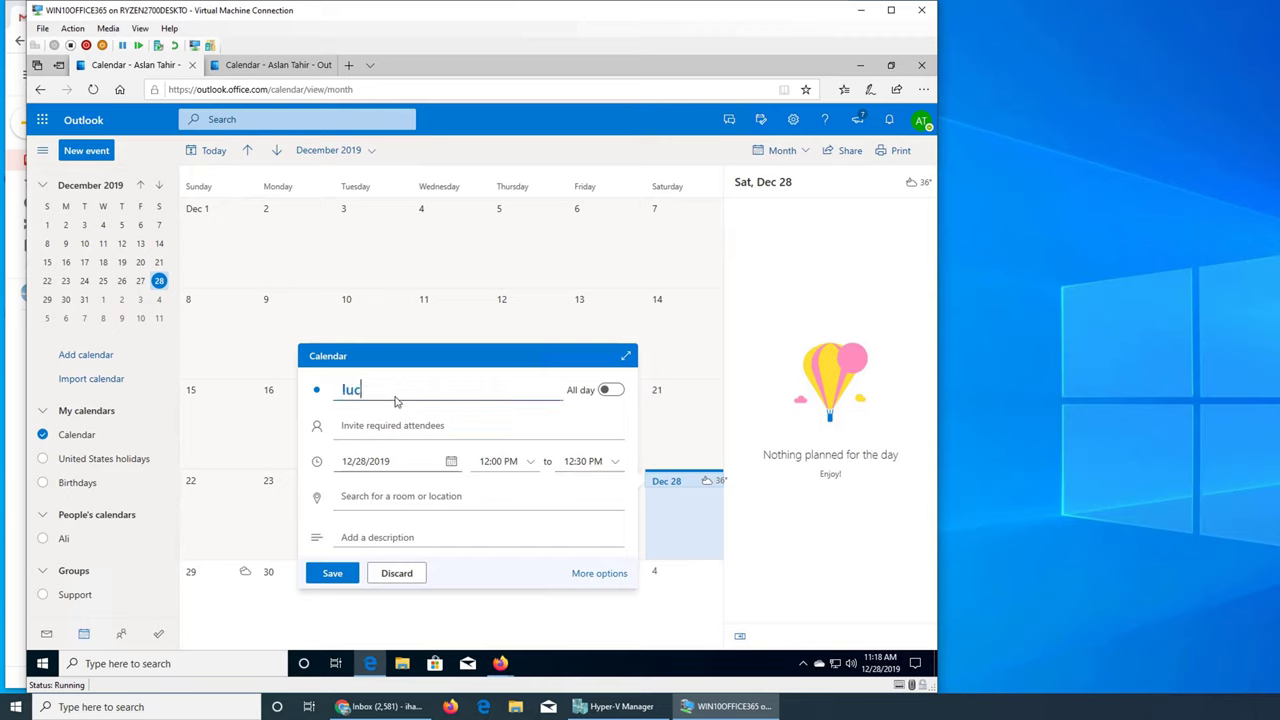
key(BackSpace)
text(nch)
click(327, 578)
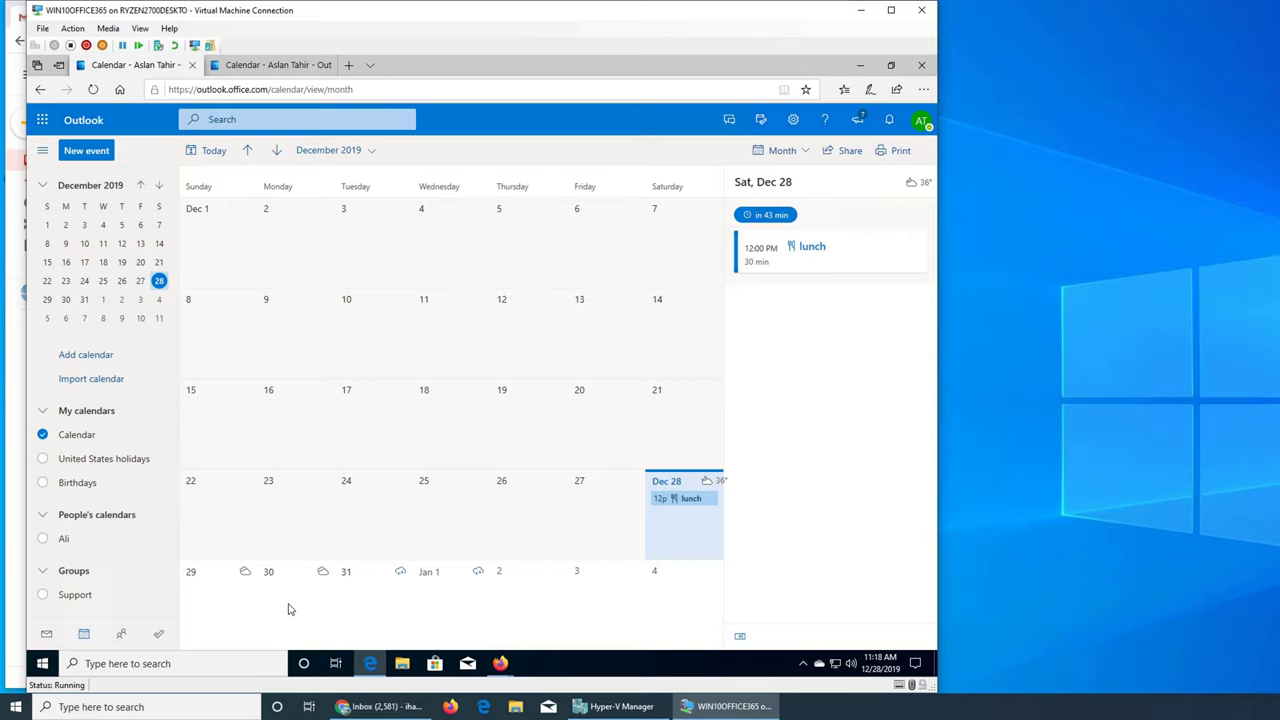
Toggle the calendar checkboxes until the shared calendar shows alongside your own
click(68, 542)
click(43, 435)
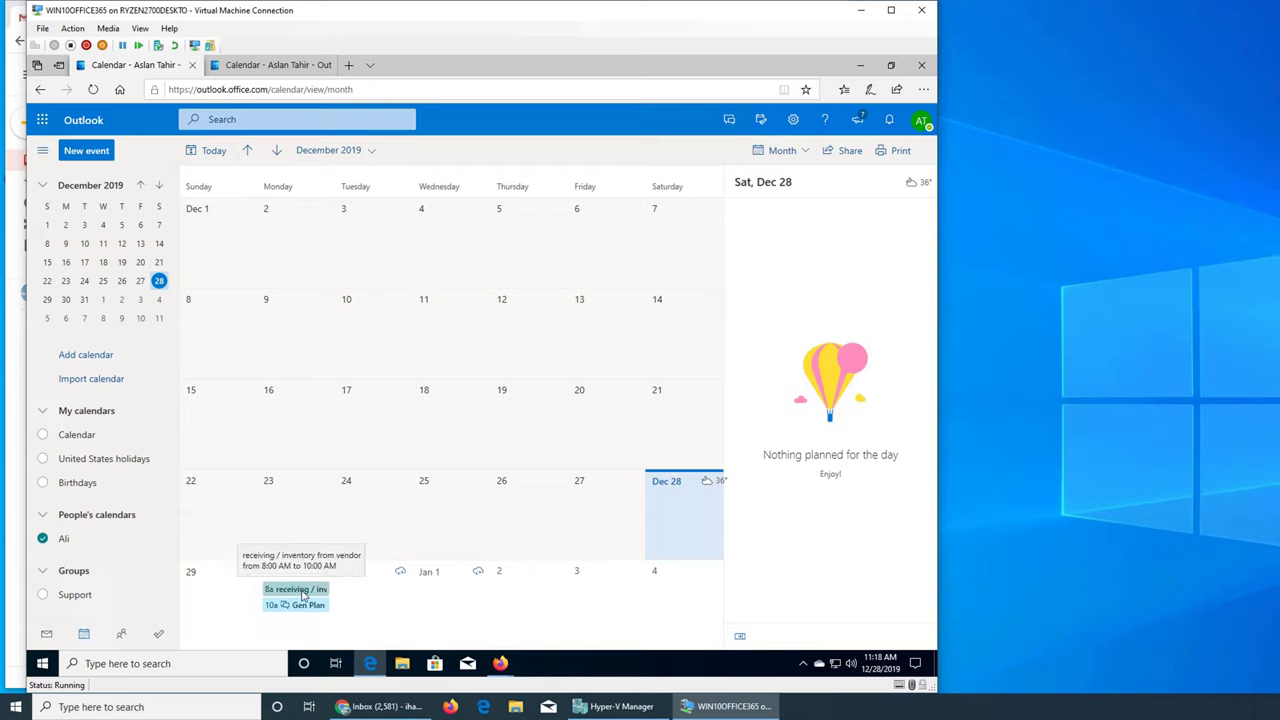
click(43, 538)
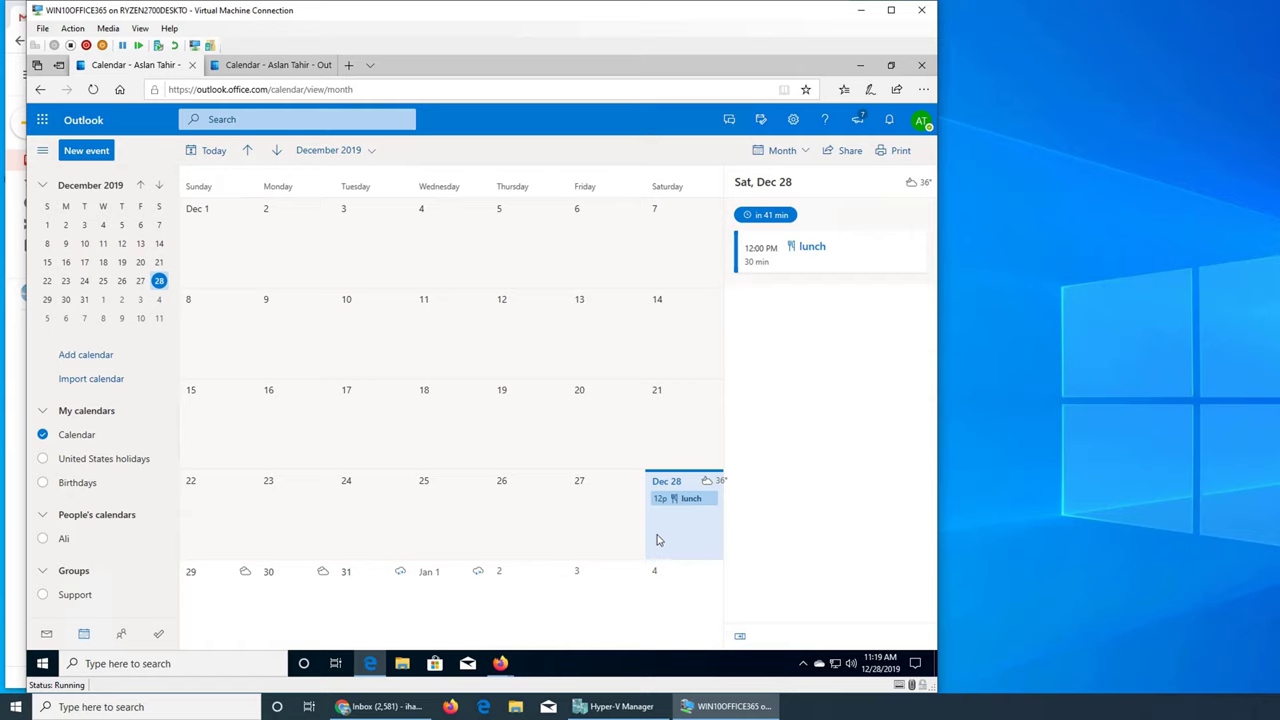
click(64, 543)
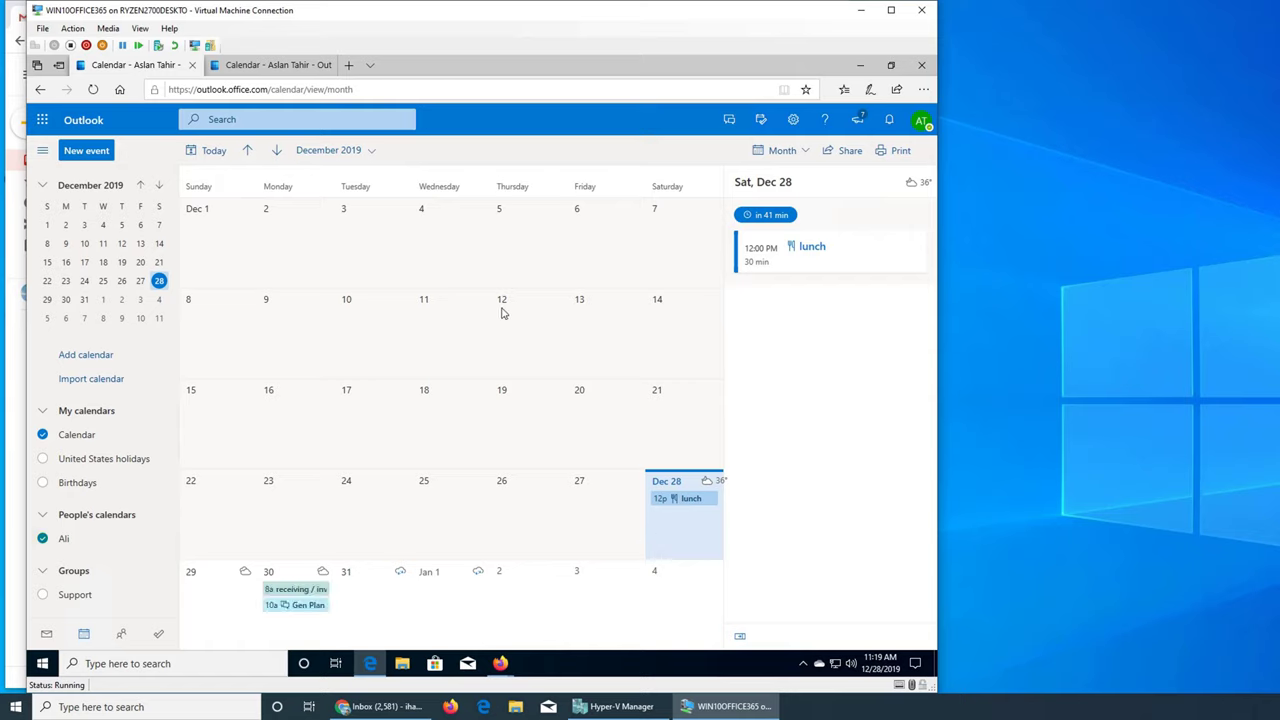
Review Dec 30's receiving/inventory and Gen Plan Meeting events, then minimize the VM and Gmail windows
click(297, 572)
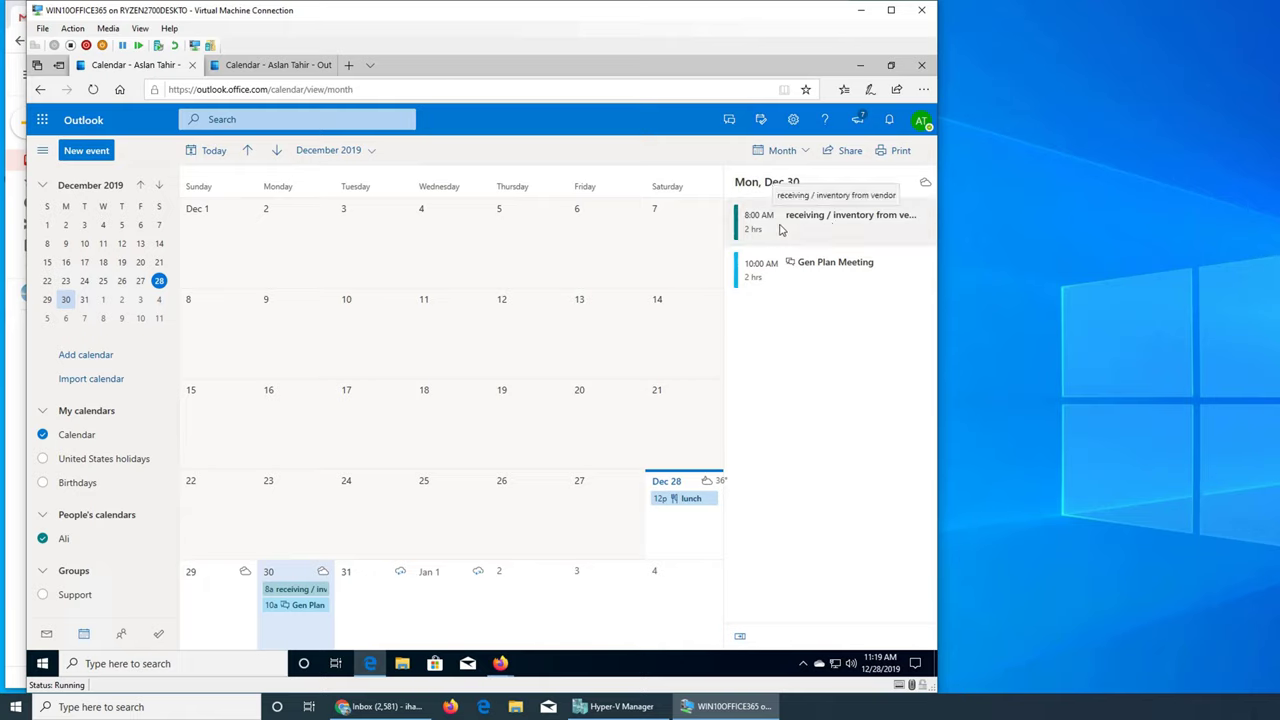
click(799, 227)
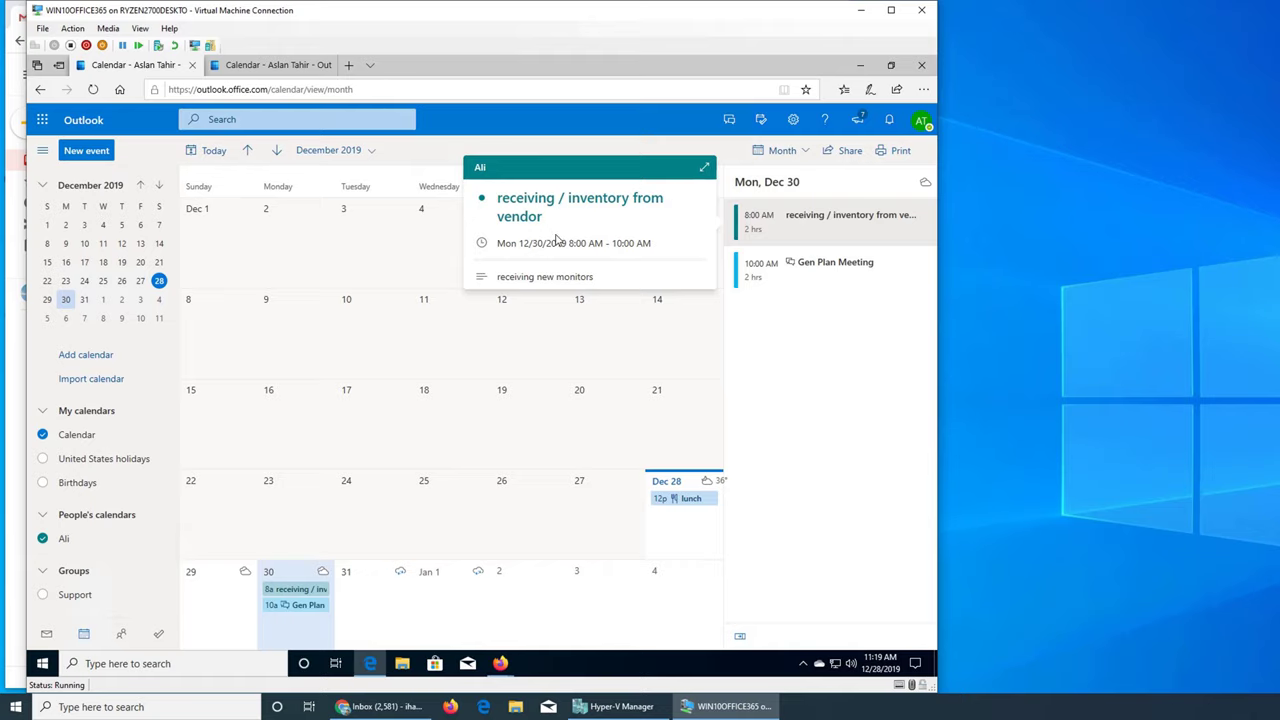
click(788, 264)
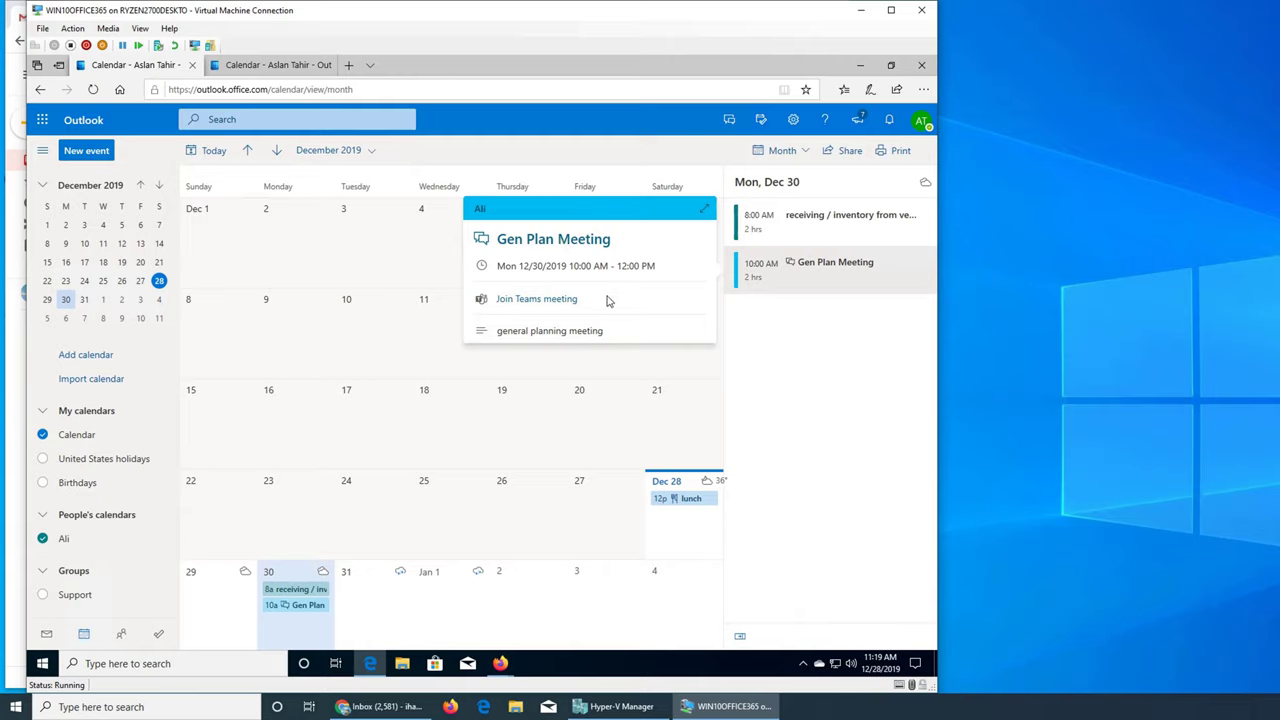
click(818, 399)
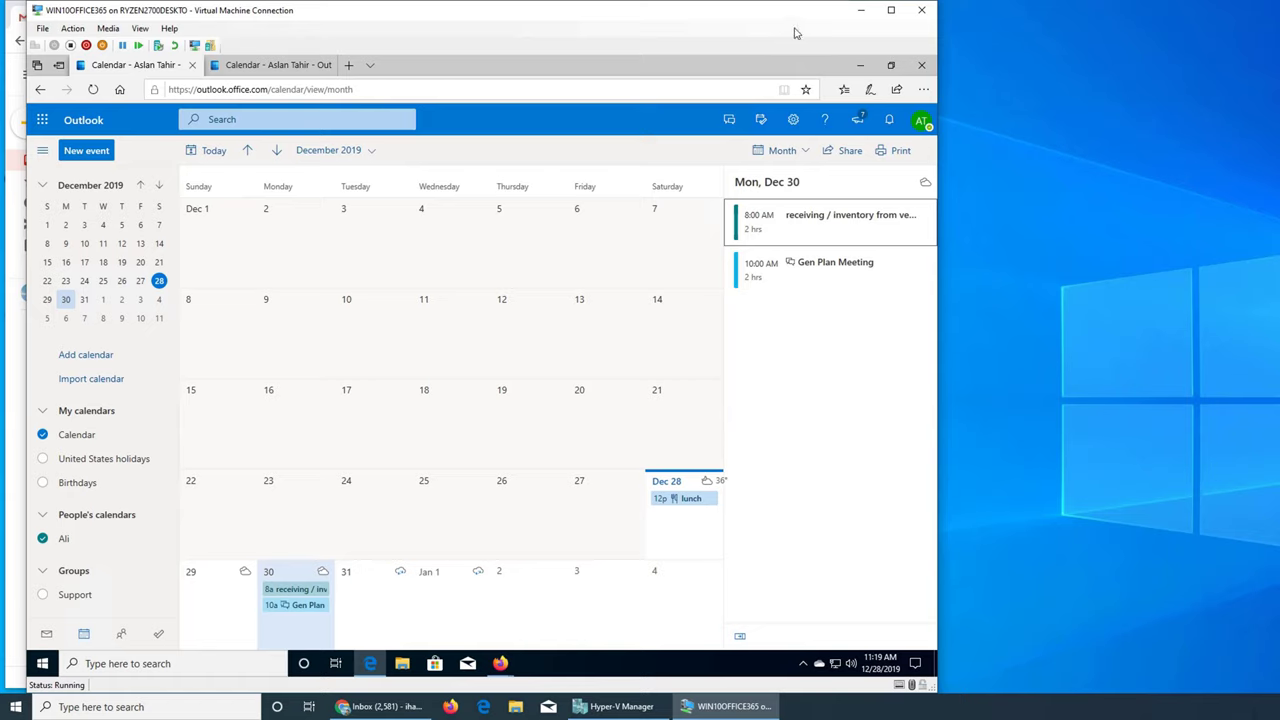
click(859, 12)
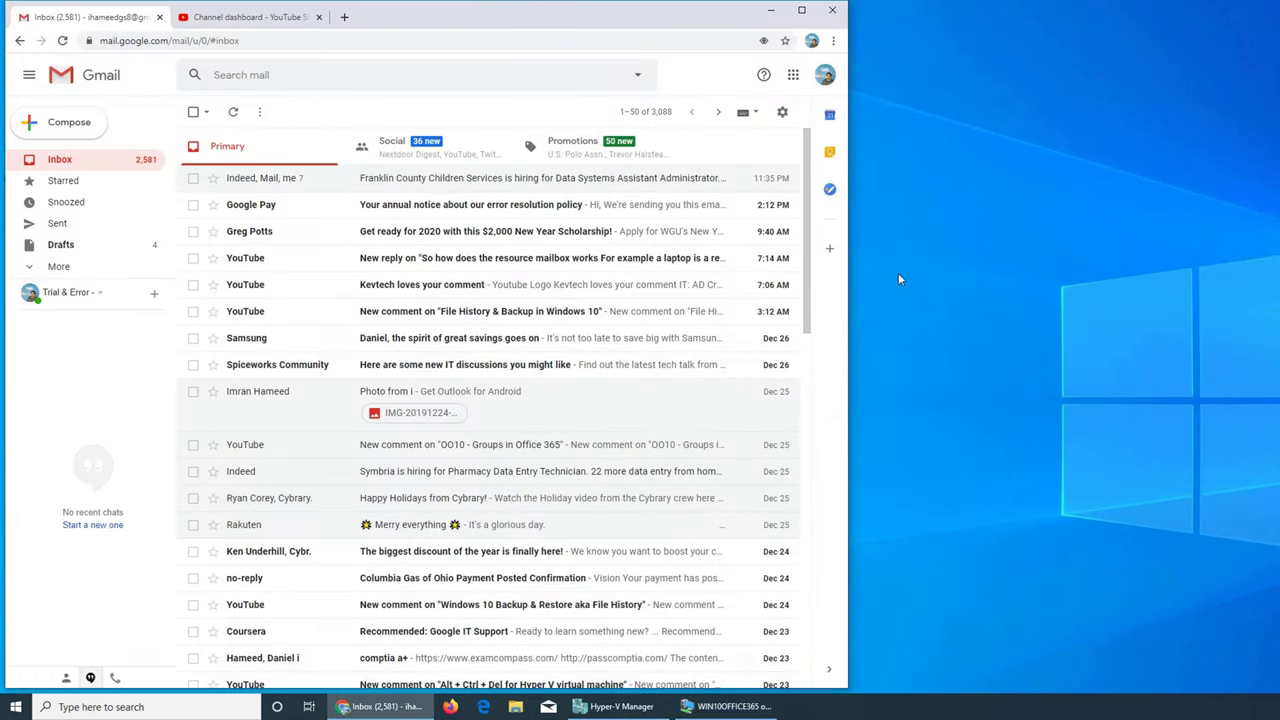
click(767, 11)
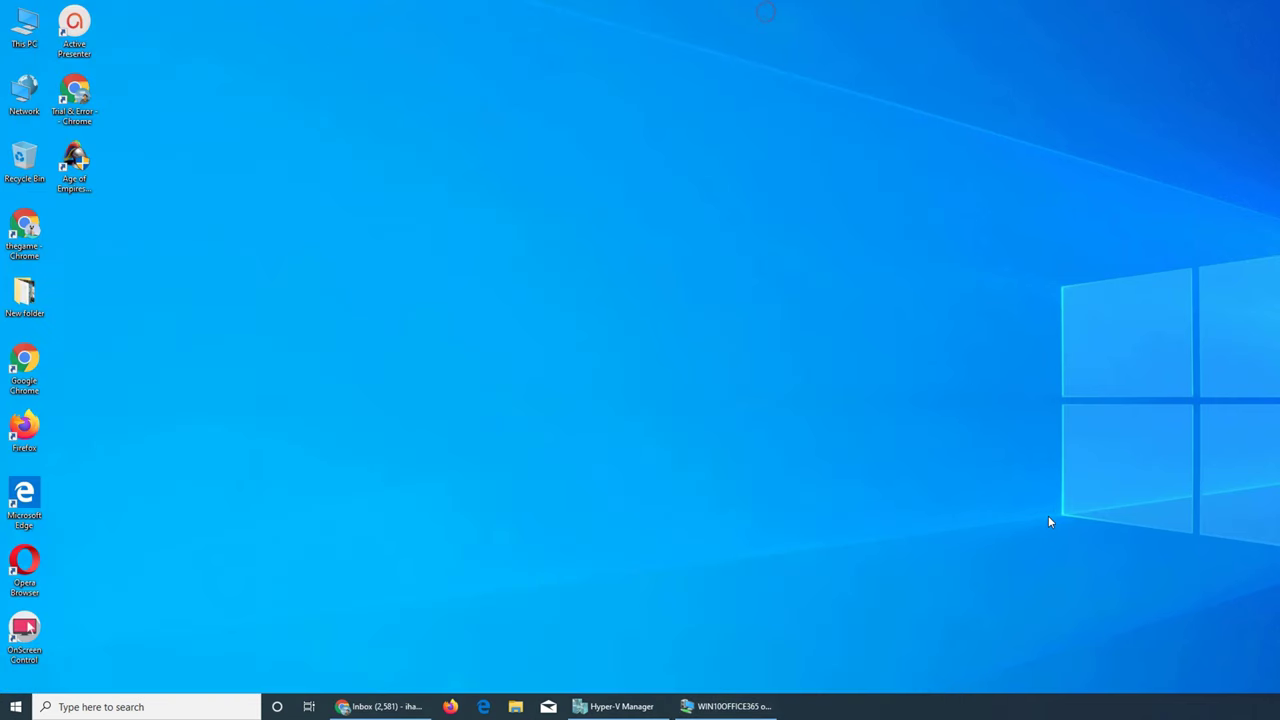